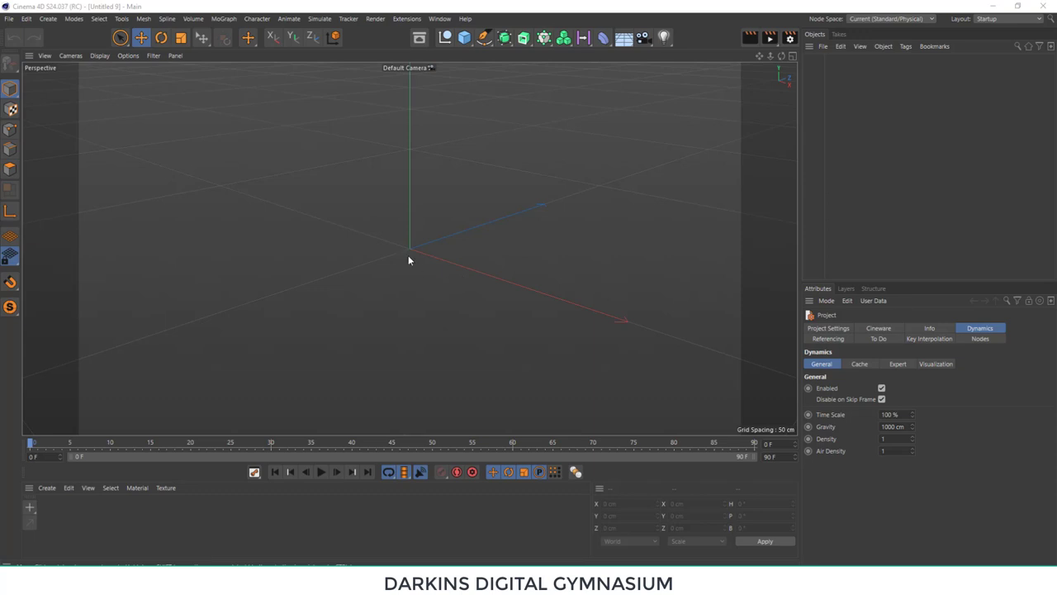
- Add a Floor and a Sky object, tilting the view so the horizon shows above the ground
left_click(624, 37)
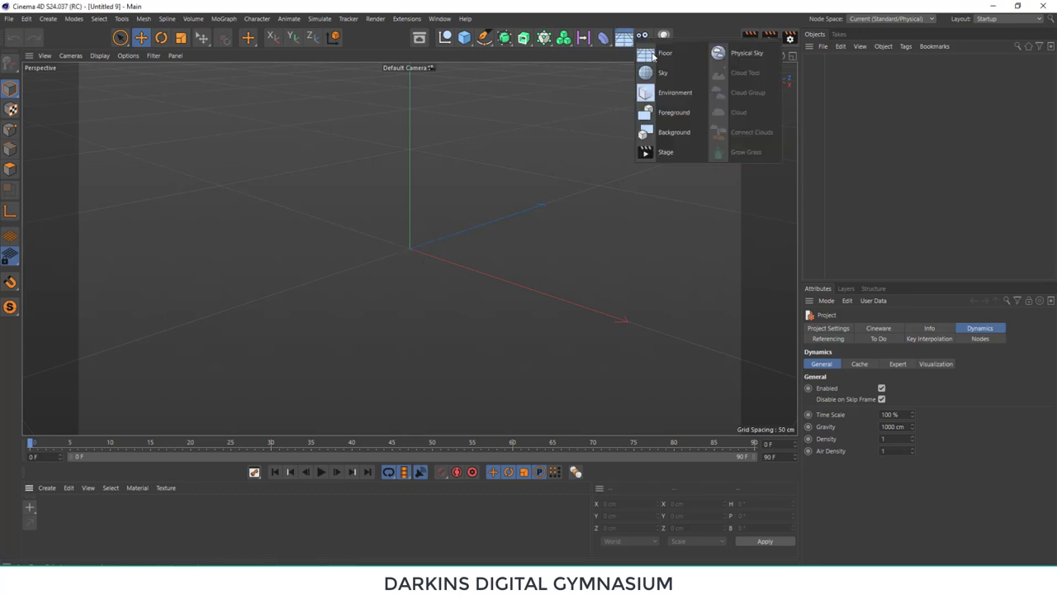
left_click(669, 56)
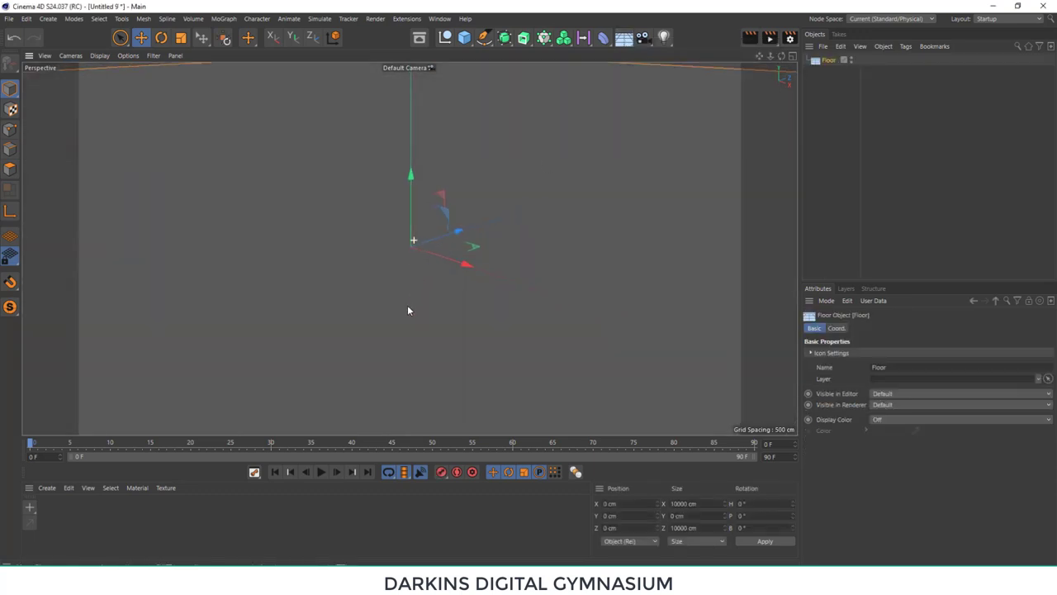
scroll(408, 306, "down", 5)
mouse_move(415, 228)
left_mouse_down("alt")
mouse_move(400, 294)
mouse_move(410, 261)
mouse_move(415, 274)
left_mouse_up("alt")
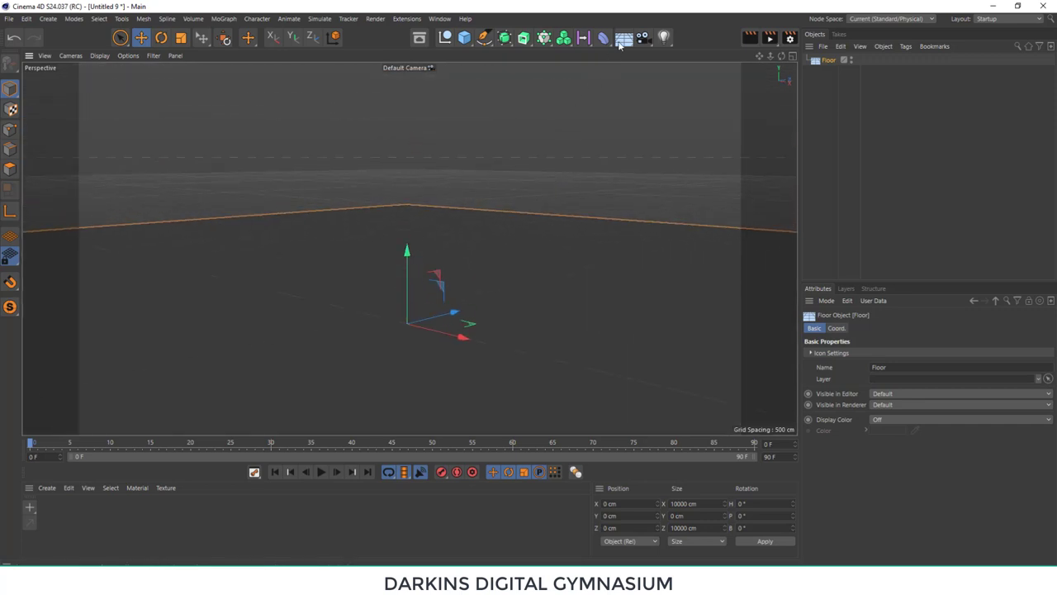
left_click_drag(622, 39, 683, 73)
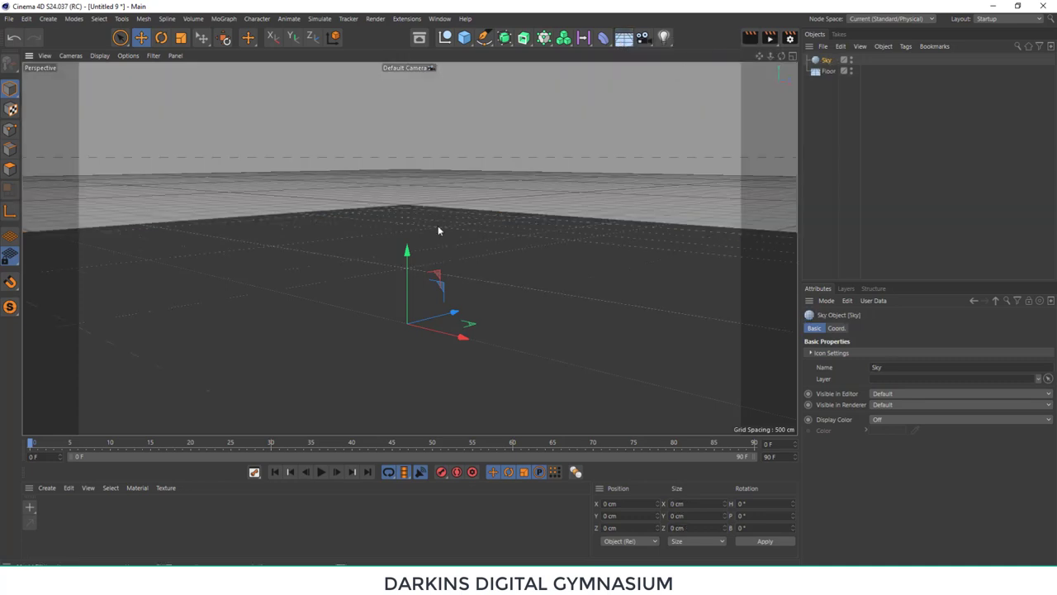
- Create a default material and load HDR1 as its colour texture, leaving the image file in place
left_click(47, 488)
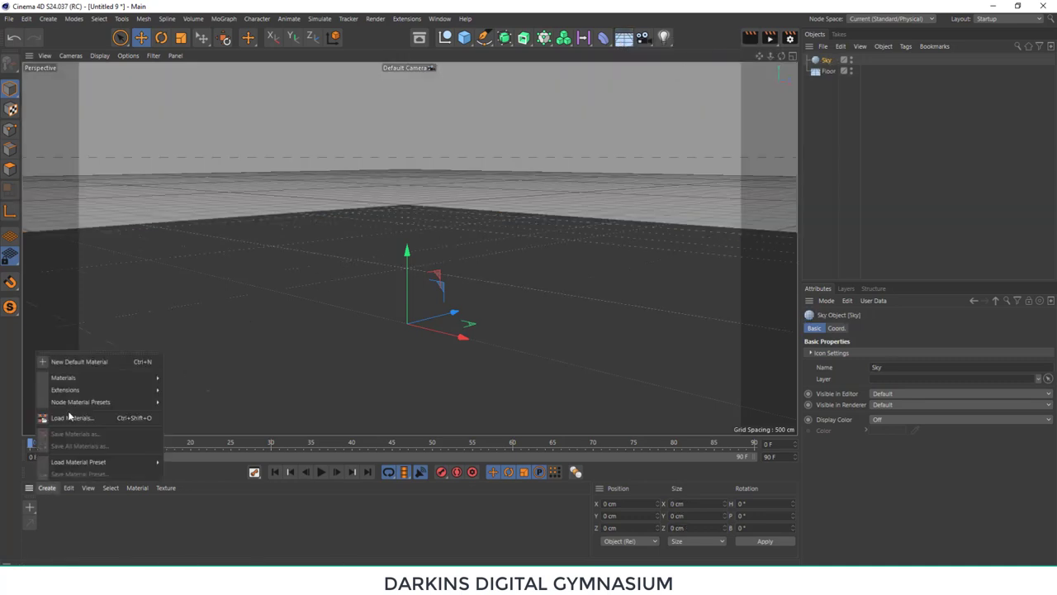
left_click(85, 361)
double_click(57, 508)
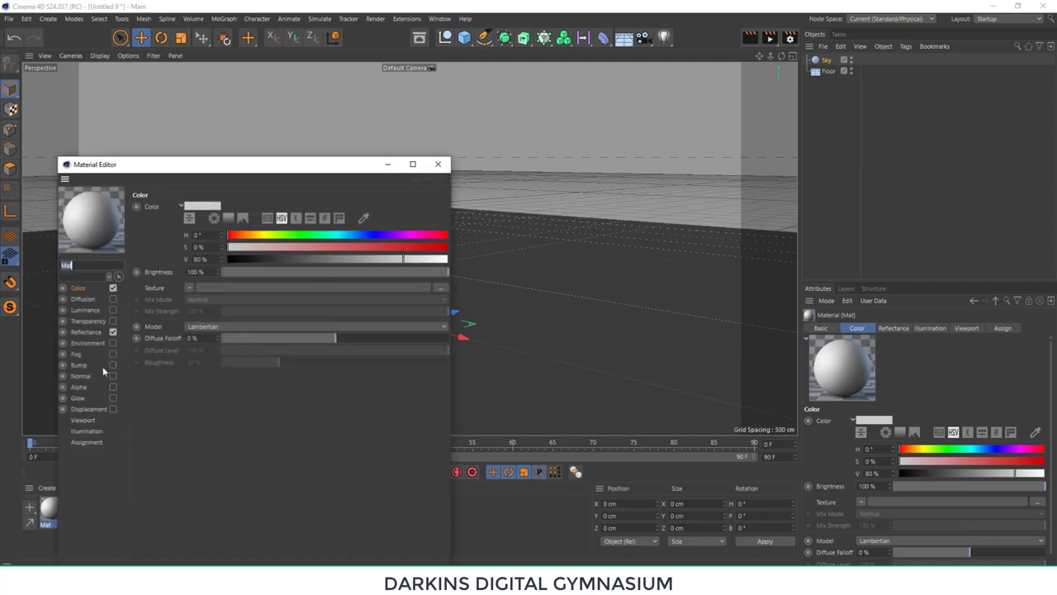
left_click(188, 289)
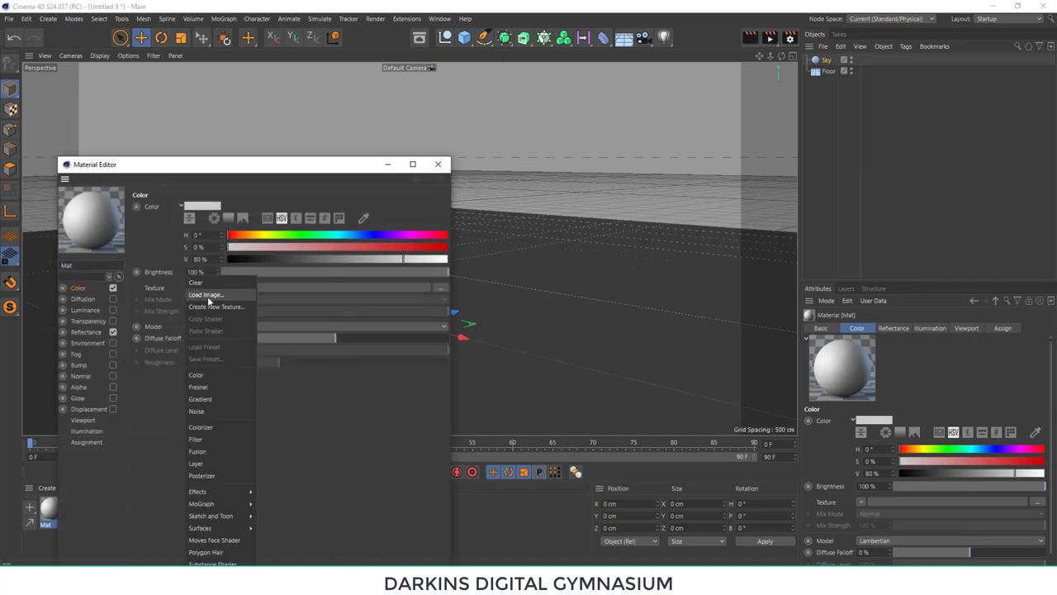
left_click(230, 294)
left_click(192, 281)
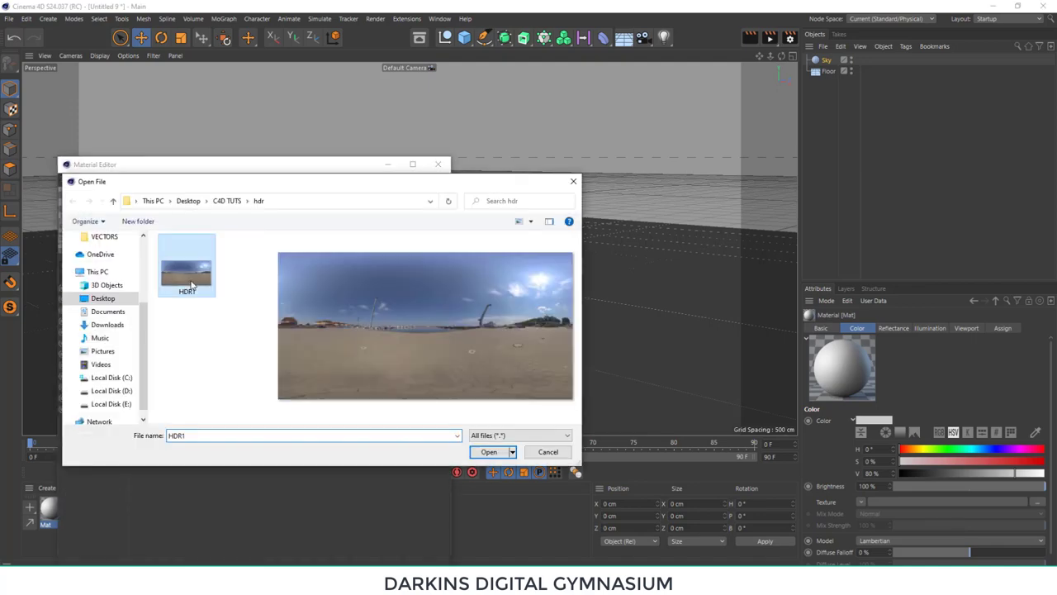
left_click(488, 451)
left_click(608, 340)
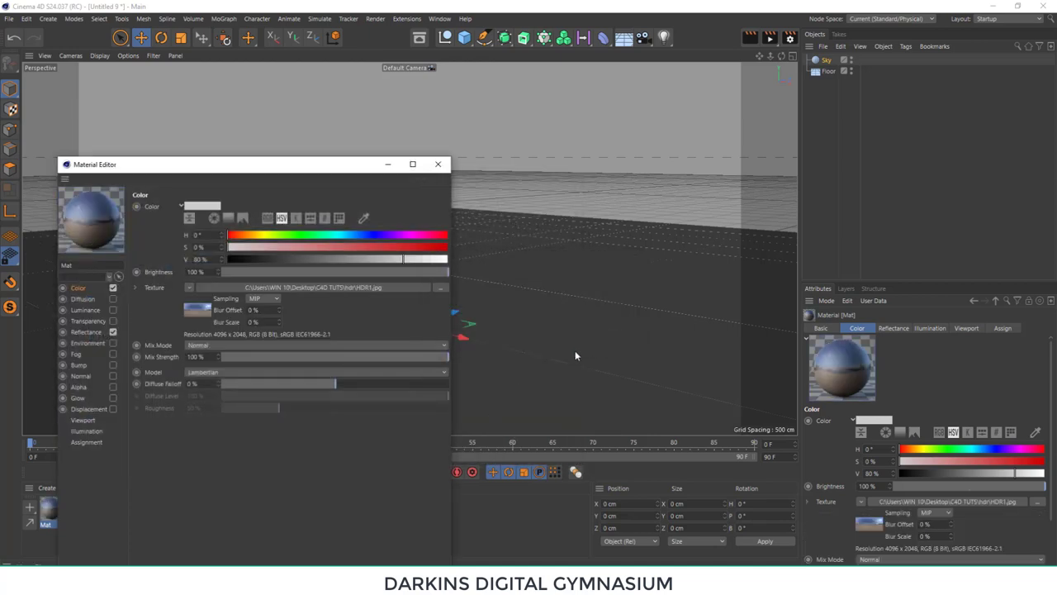
left_click(438, 164)
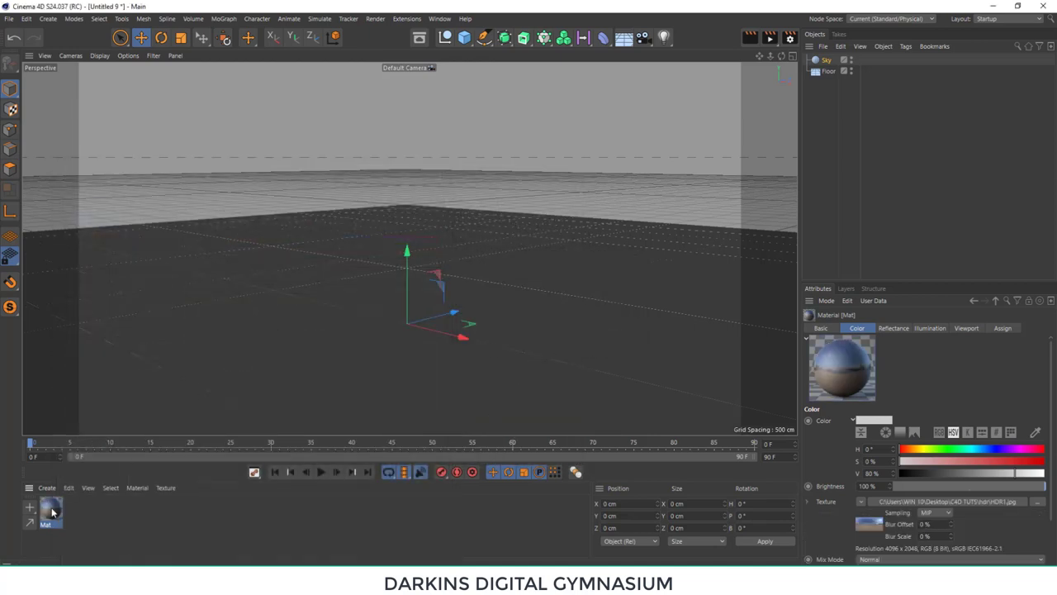
- Apply Mat to the Sky and give the Floor a Compositing tag with Seen by Camera off
left_click_drag(51, 512, 830, 62)
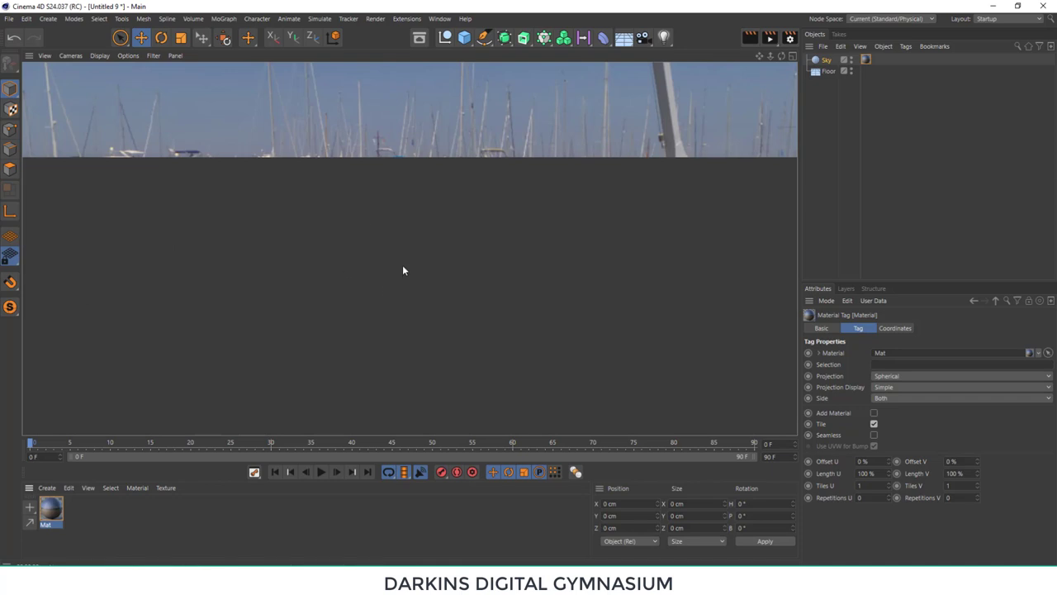
left_click(412, 248)
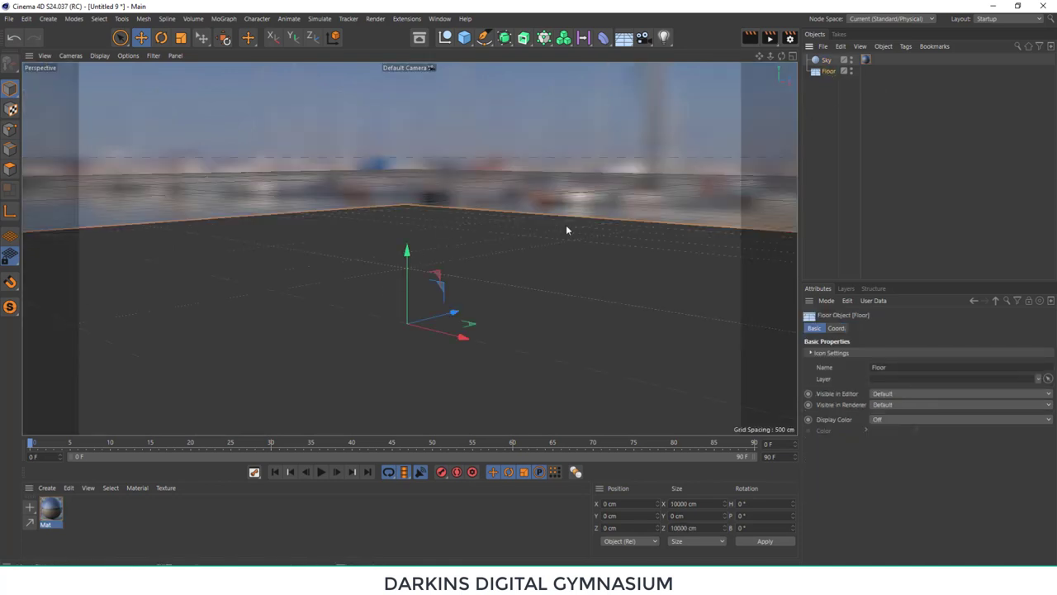
right_click(832, 73)
mouse_move(866, 174)
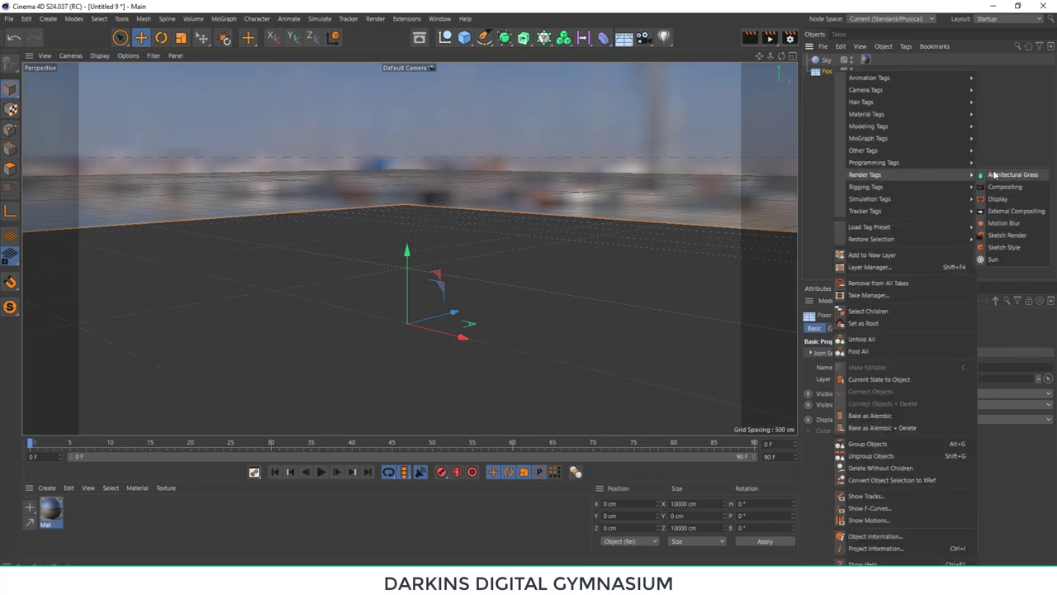
left_click(1000, 187)
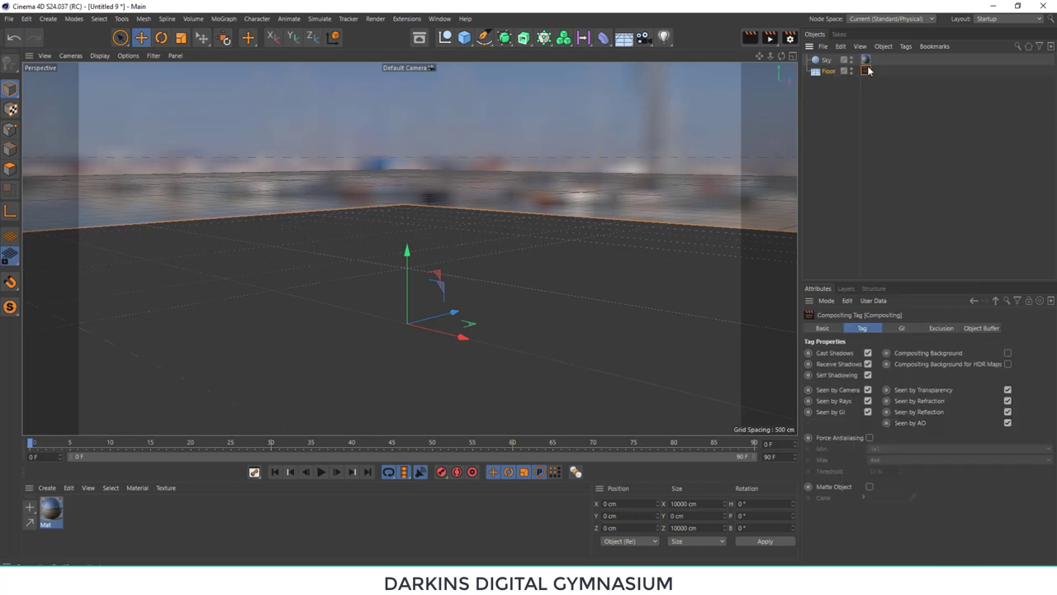
left_click(868, 390)
- Render the view to confirm the harbour shows through, then reselect the Floor
left_click(749, 37)
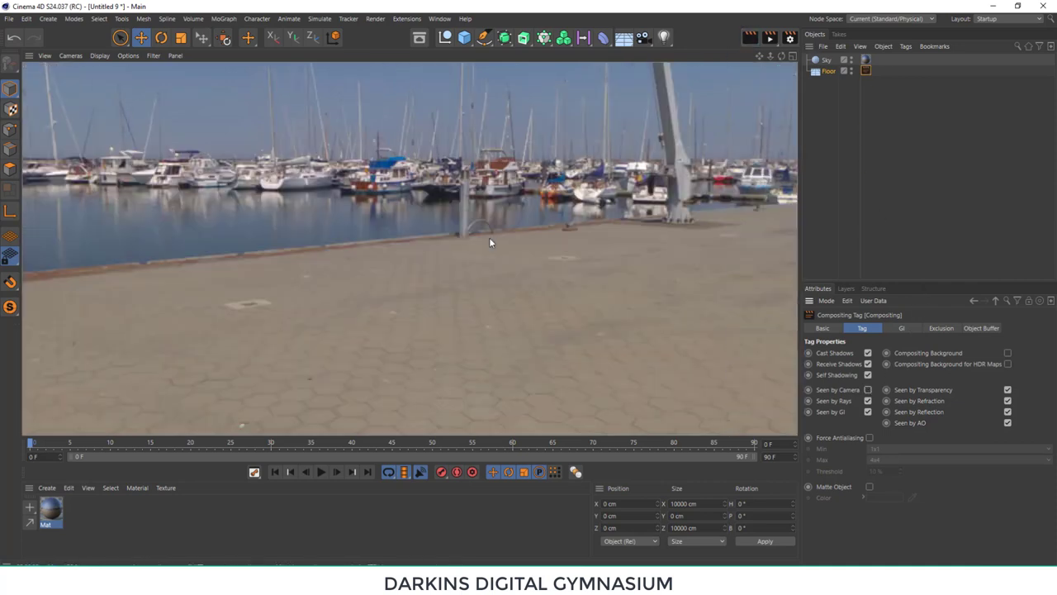
left_click(829, 116)
left_click(499, 282)
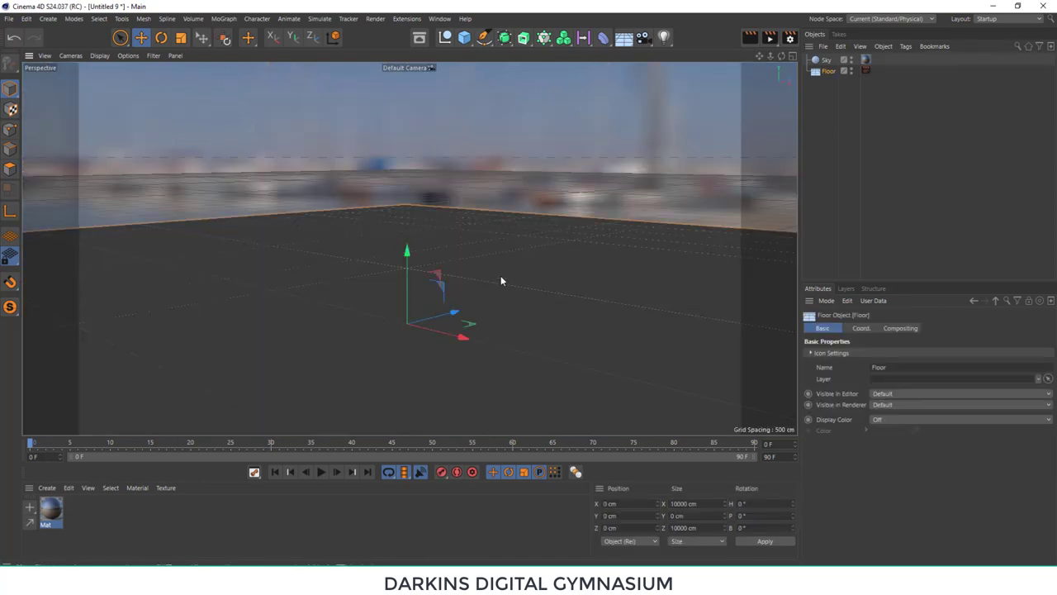
- Add a Sphere, raise it to Y 688.239 cm, grow its radius to about 345.8 cm, and show Gouraud Lines
left_click(465, 37)
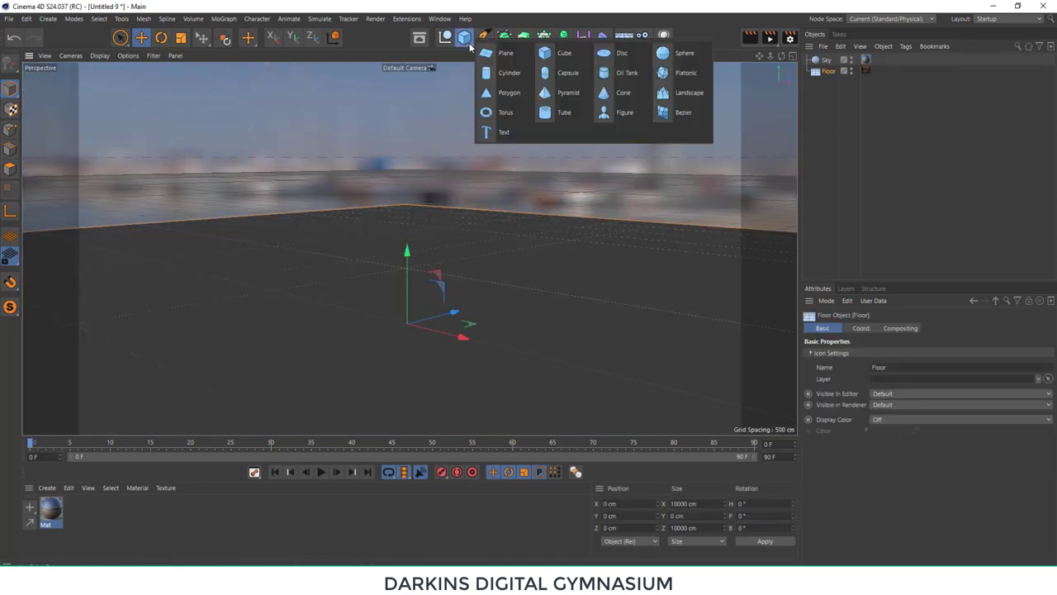
left_click(664, 54)
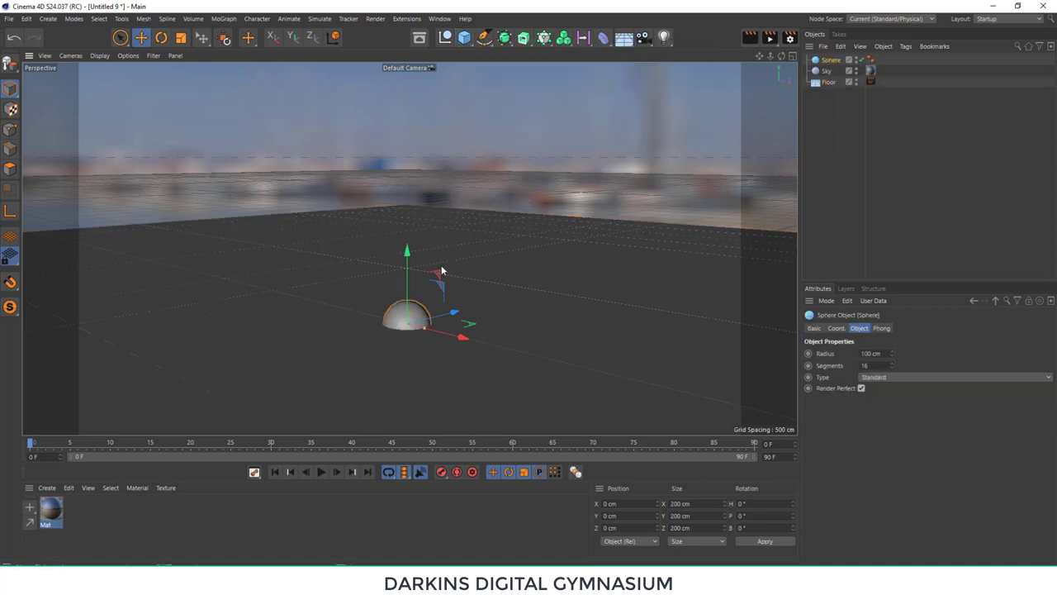
left_click_drag(408, 271, 411, 124)
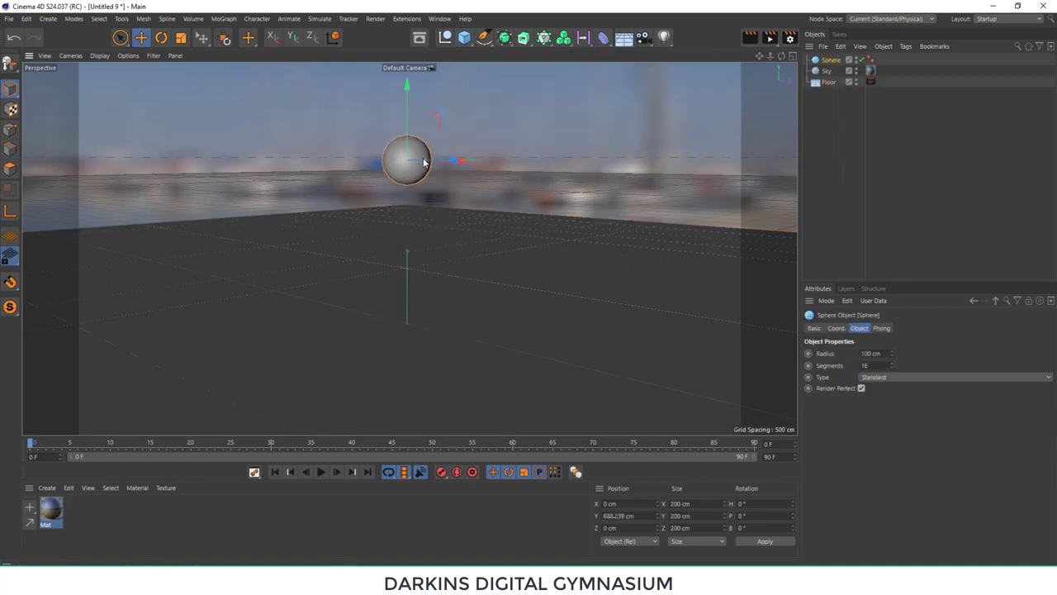
mouse_move(426, 160)
left_mouse_down()
mouse_move(524, 149)
mouse_move(475, 157)
left_mouse_up()
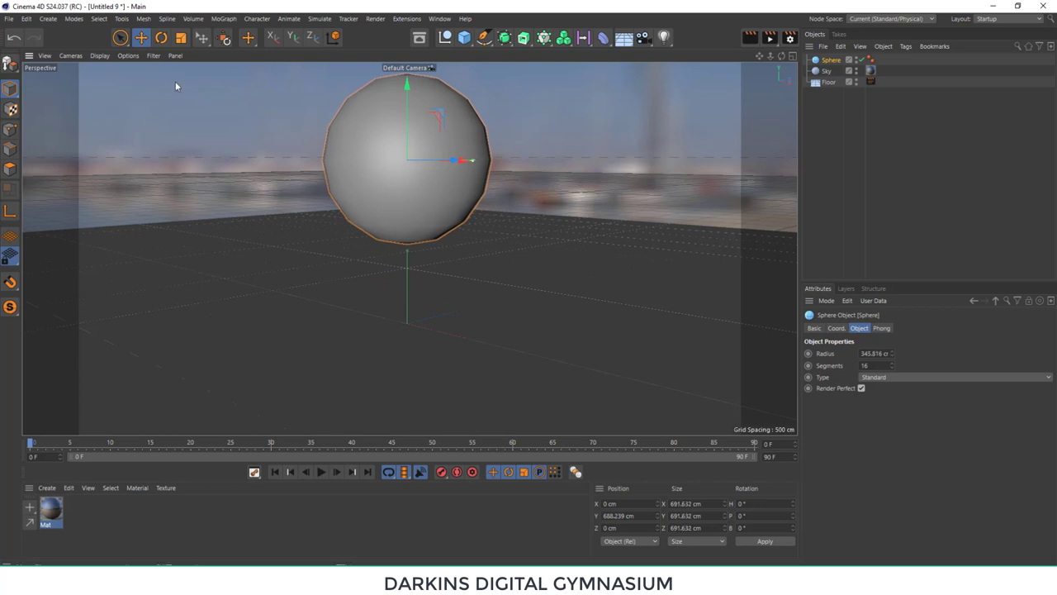
left_click(99, 55)
left_click(322, 128)
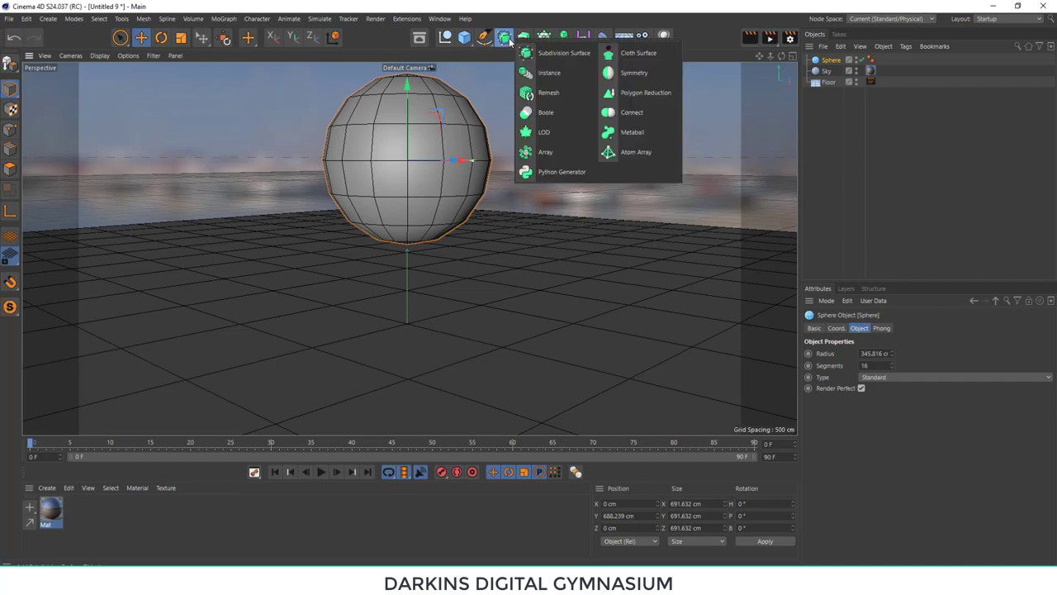
- Nest the Sphere under a Subdivision Surface, give it a Soft Body tag, then select the Floor
left_click_drag(511, 42, 554, 52)
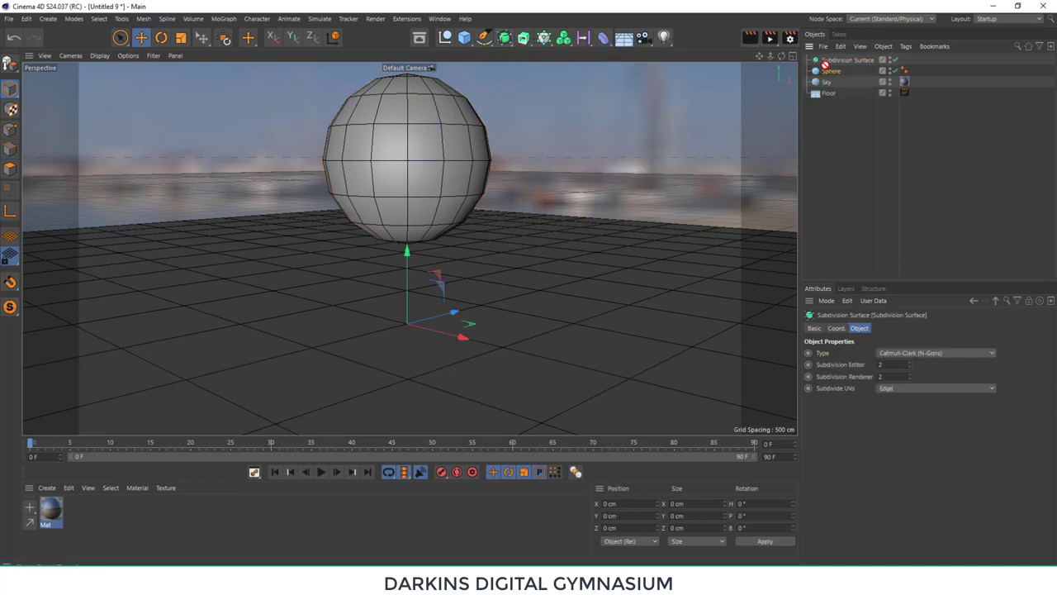
left_click_drag(829, 71, 834, 61)
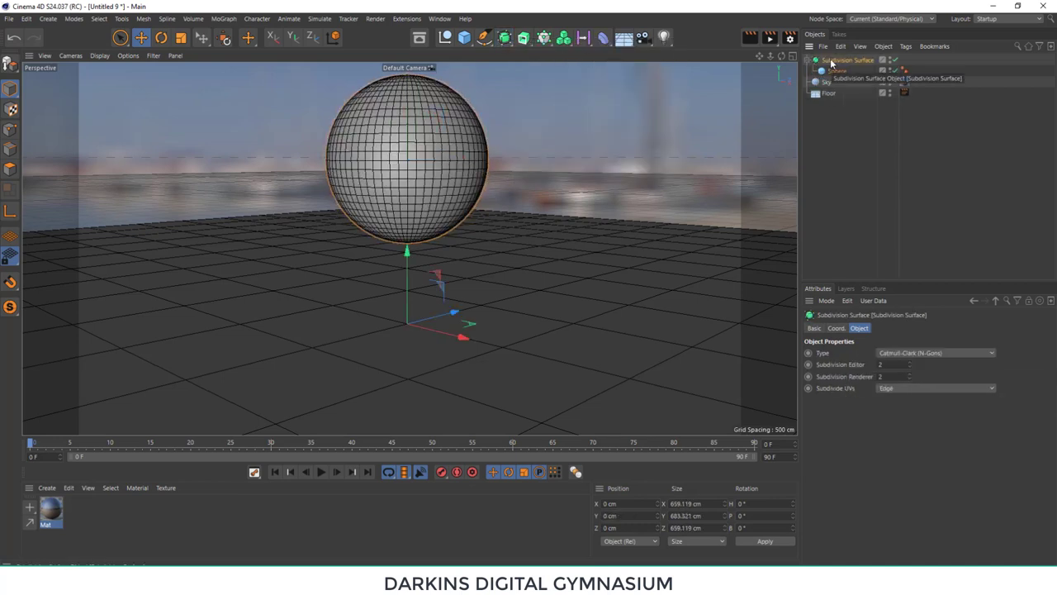
left_click(857, 71)
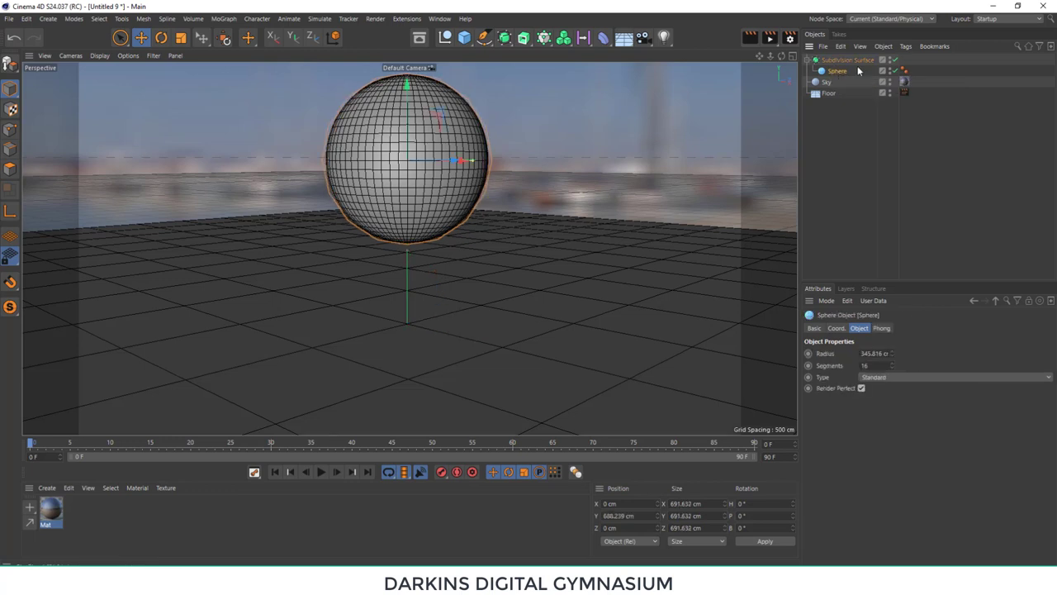
left_click(905, 47)
mouse_move(934, 185)
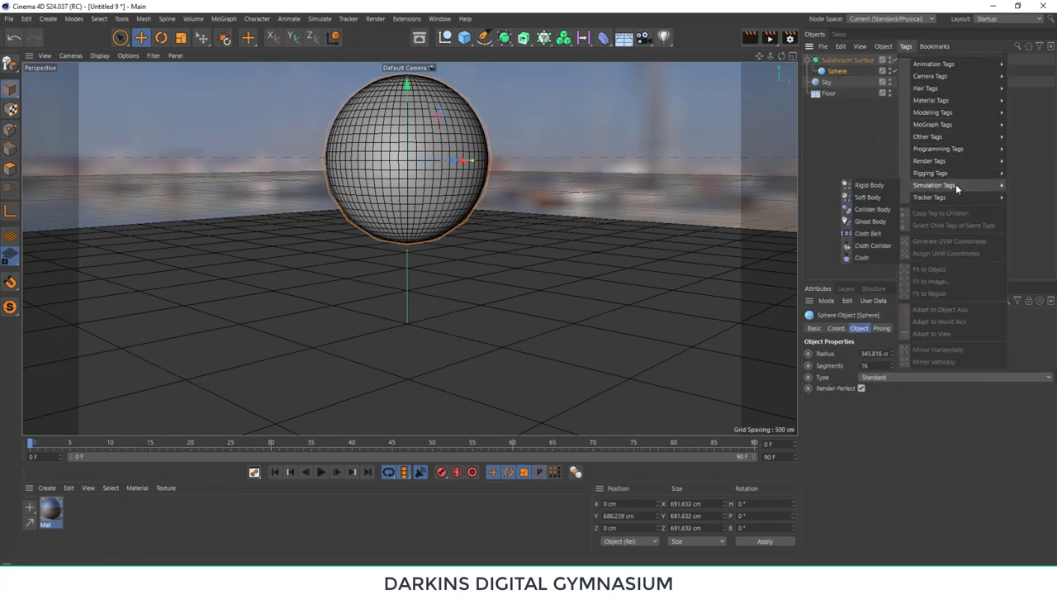
left_click(885, 197)
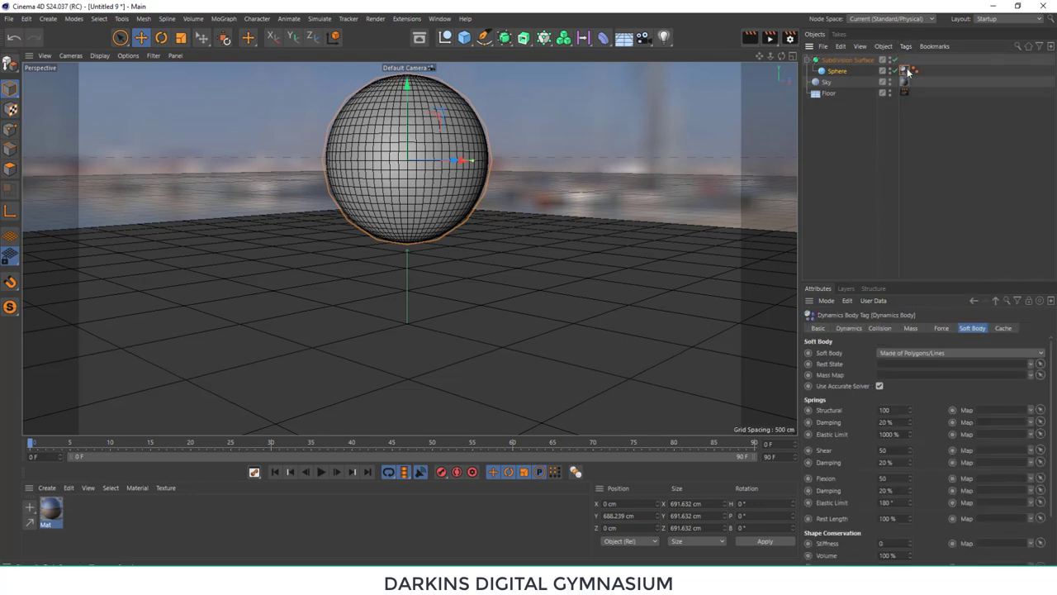
left_click(829, 94)
left_click(908, 46)
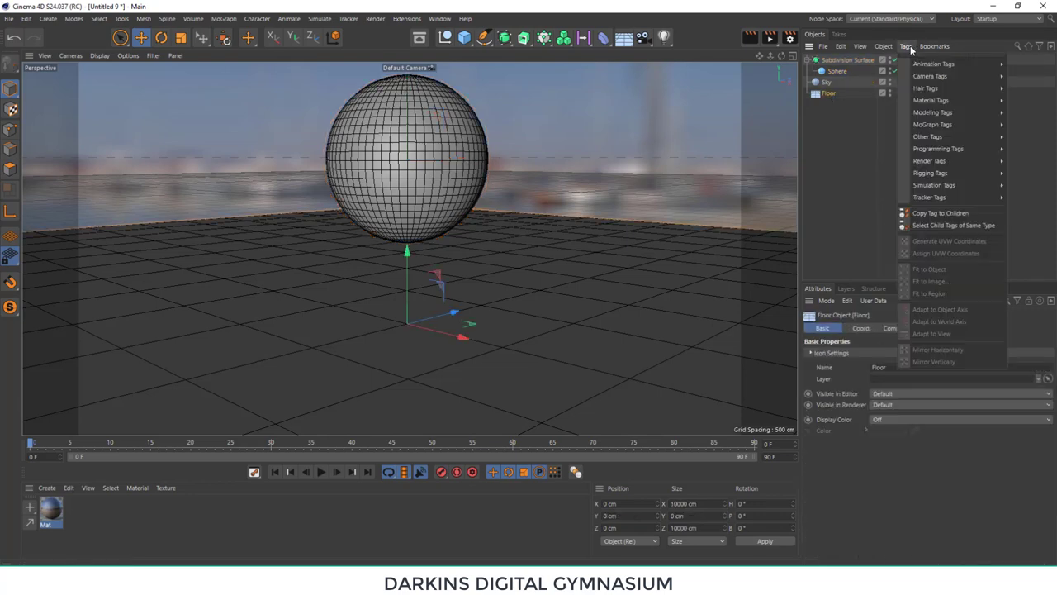
mouse_move(933, 185)
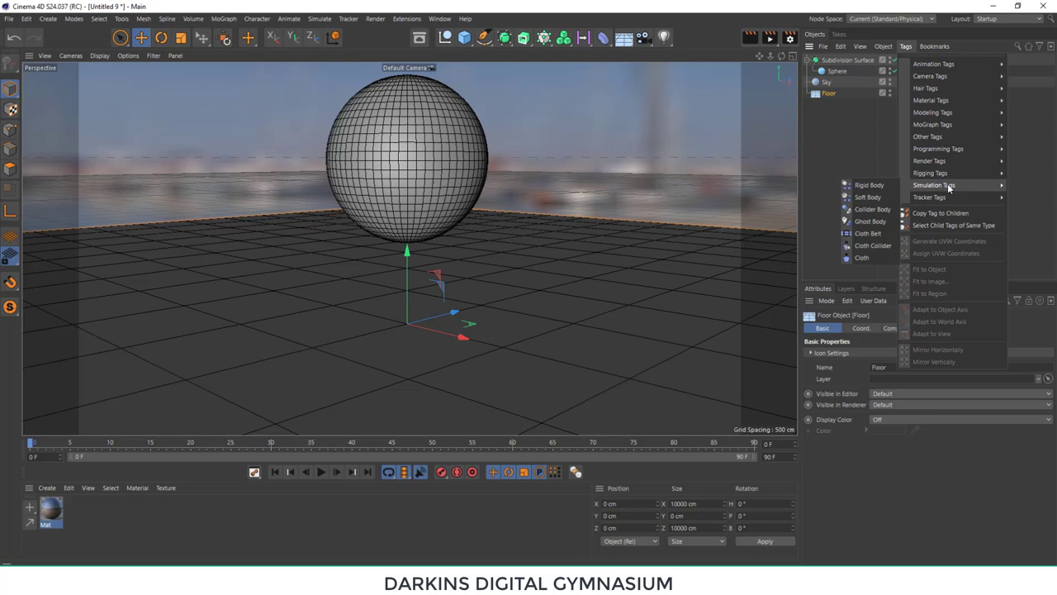
- Make the Floor a collider, play the sphere's fall, rewind to frame 0 and preview-render
left_click(872, 209)
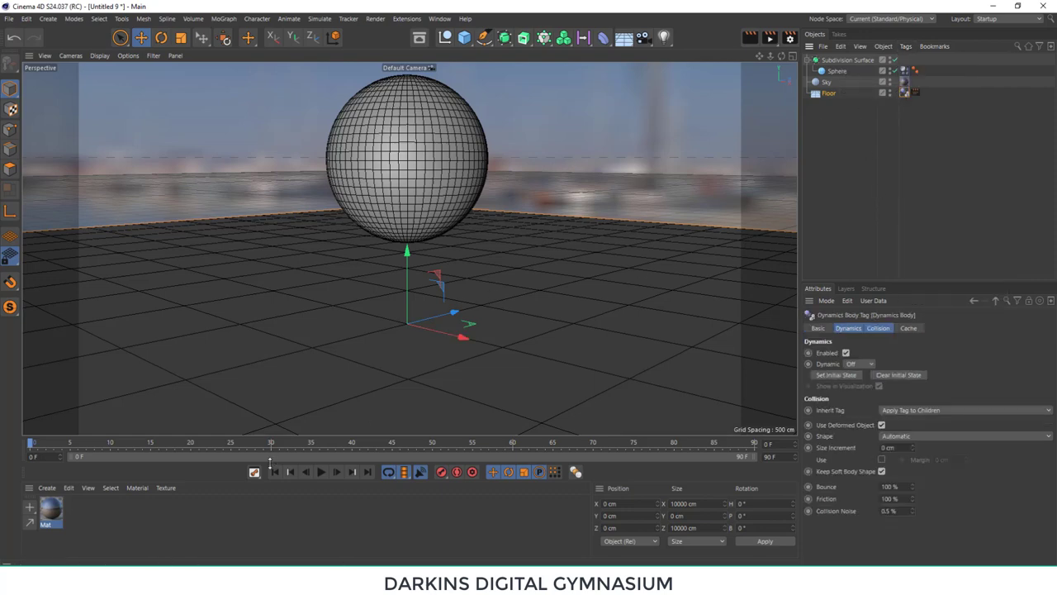
left_click(322, 472)
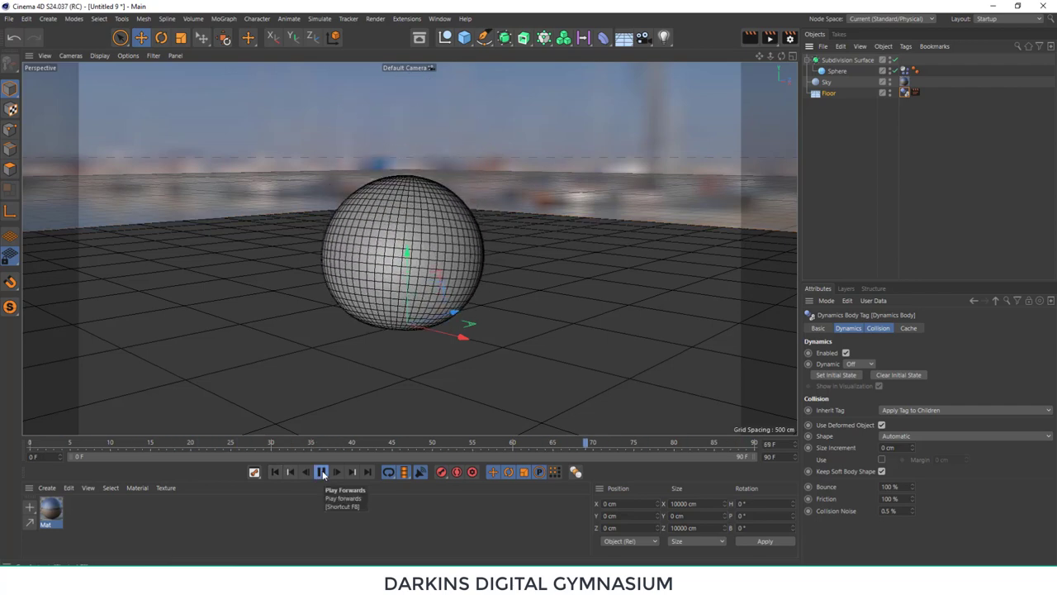
left_click(322, 472)
left_click(275, 471)
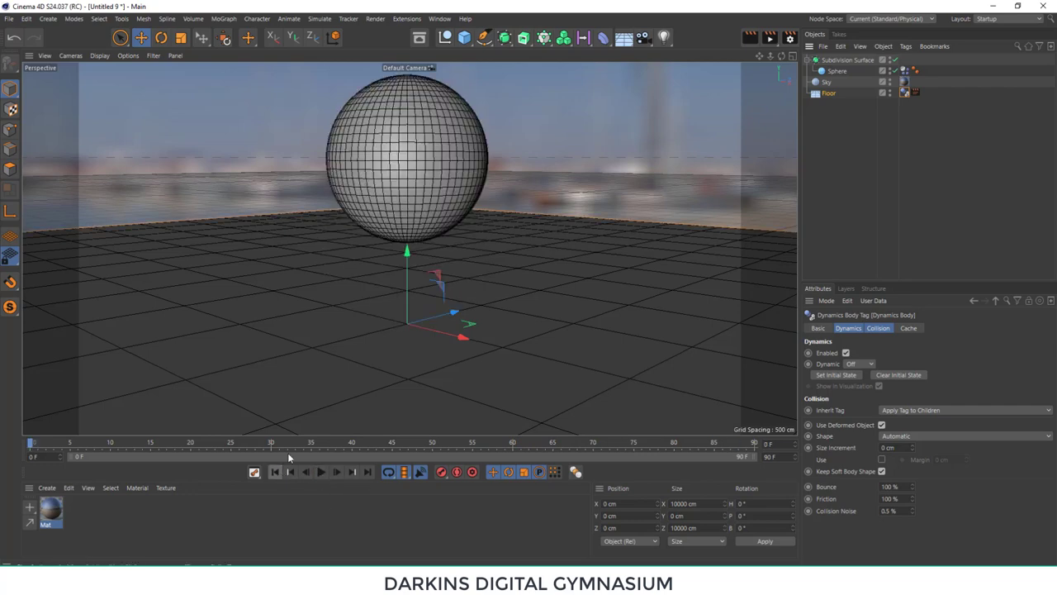
left_click(748, 37)
left_click(438, 192)
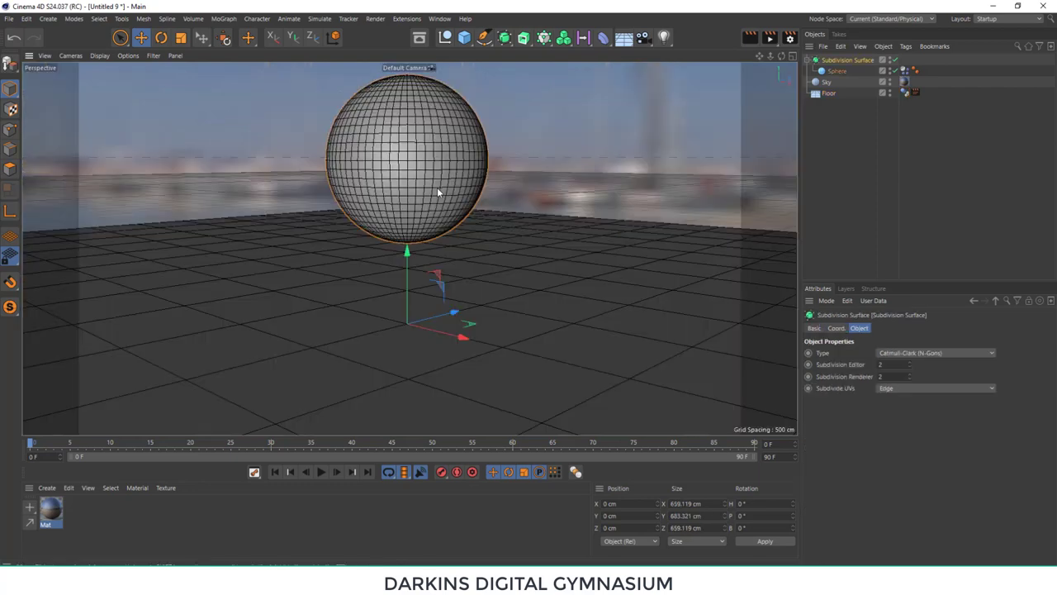
- Create Mat.1 and add a Reflection (Legacy) reflectance layer with roughness lowered to 1 %
left_click(45, 488)
left_click(80, 367)
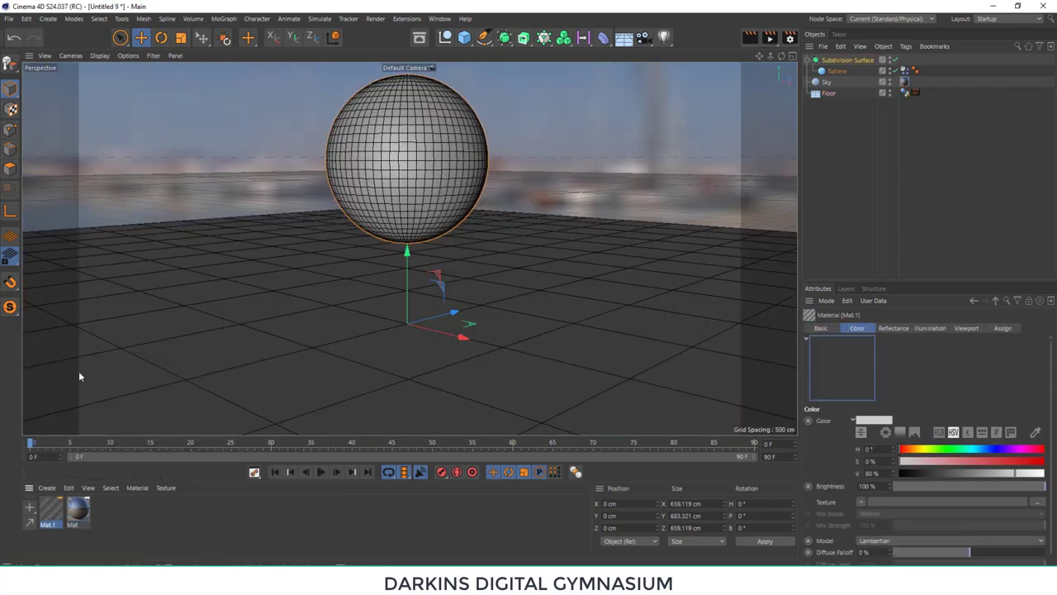
double_click(51, 510)
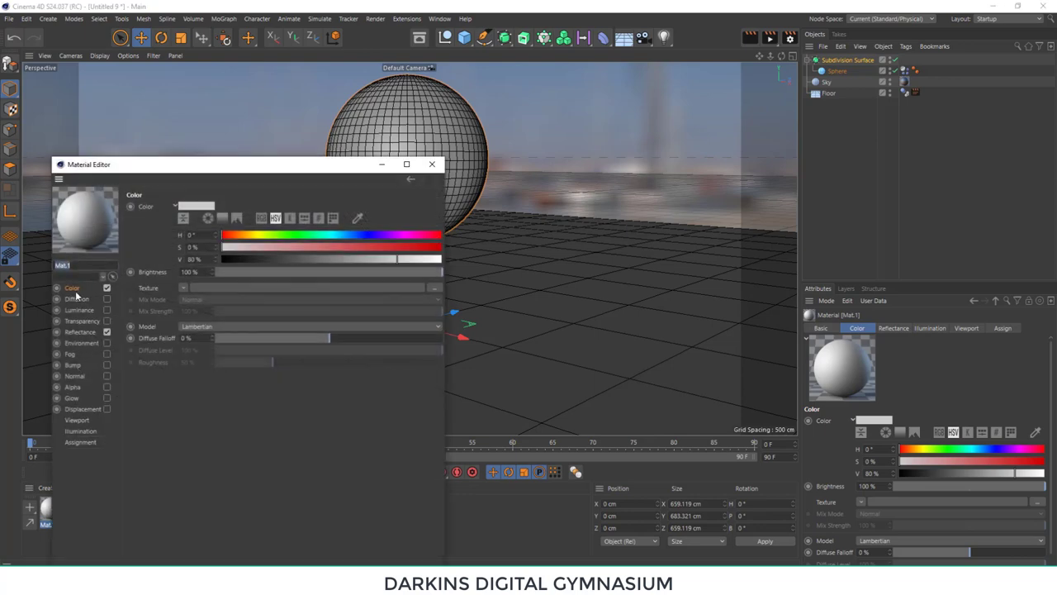
left_click(88, 331)
left_click(139, 230)
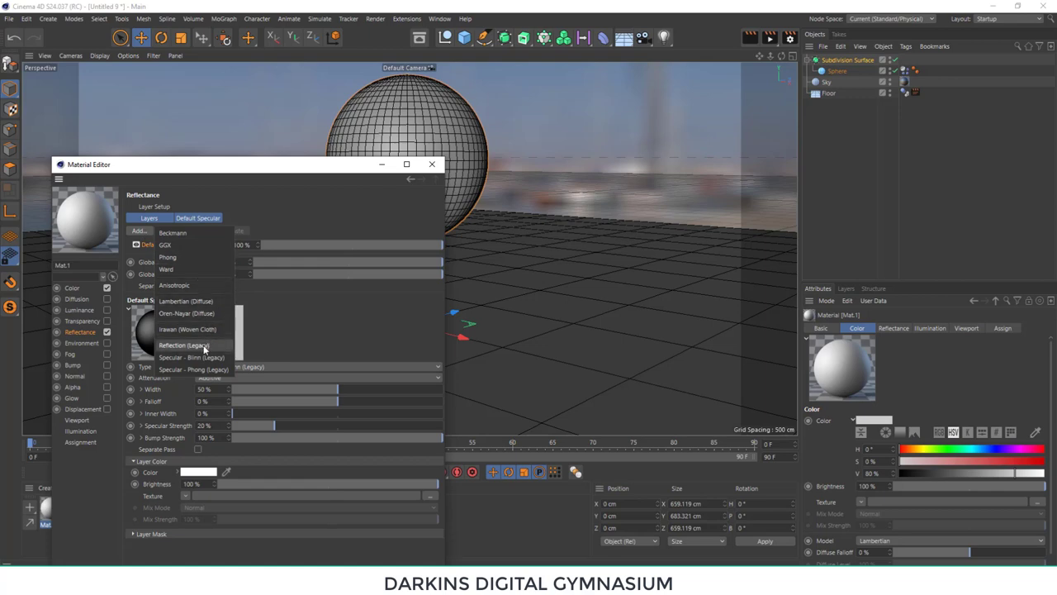
left_click(183, 345)
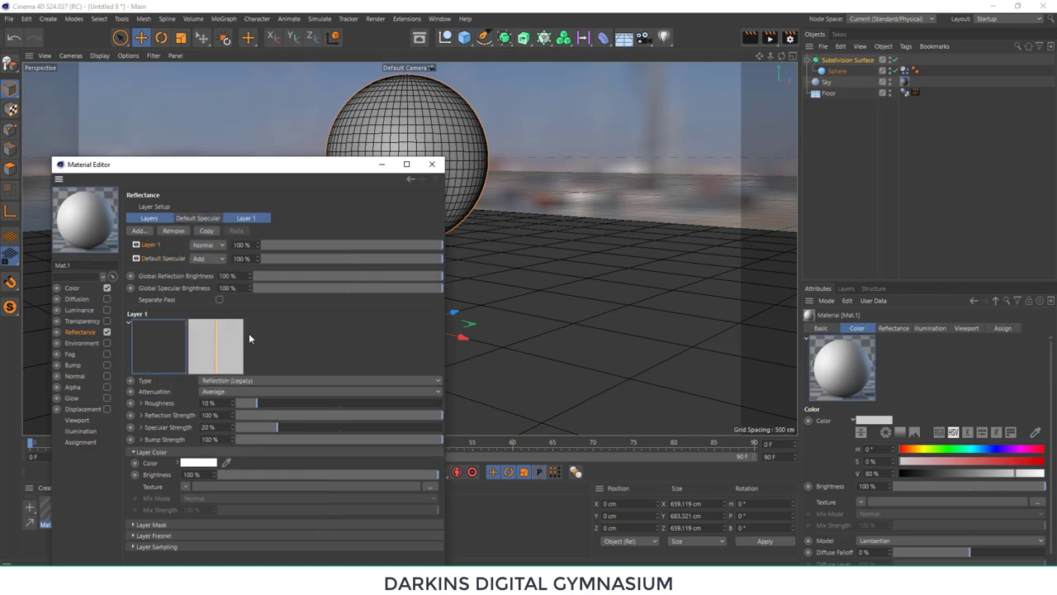
left_click(260, 218)
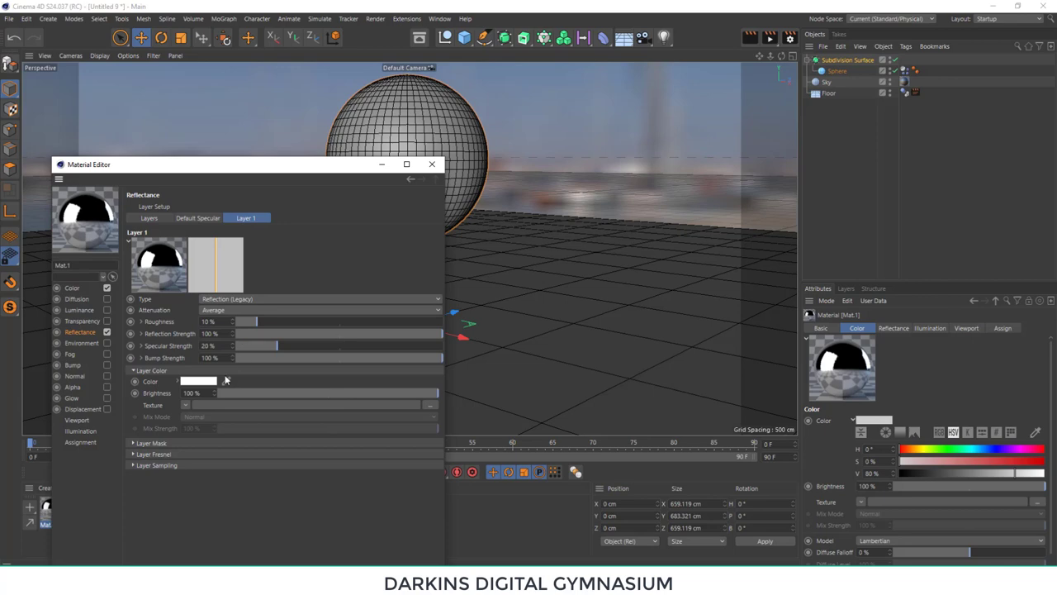
left_click(132, 444)
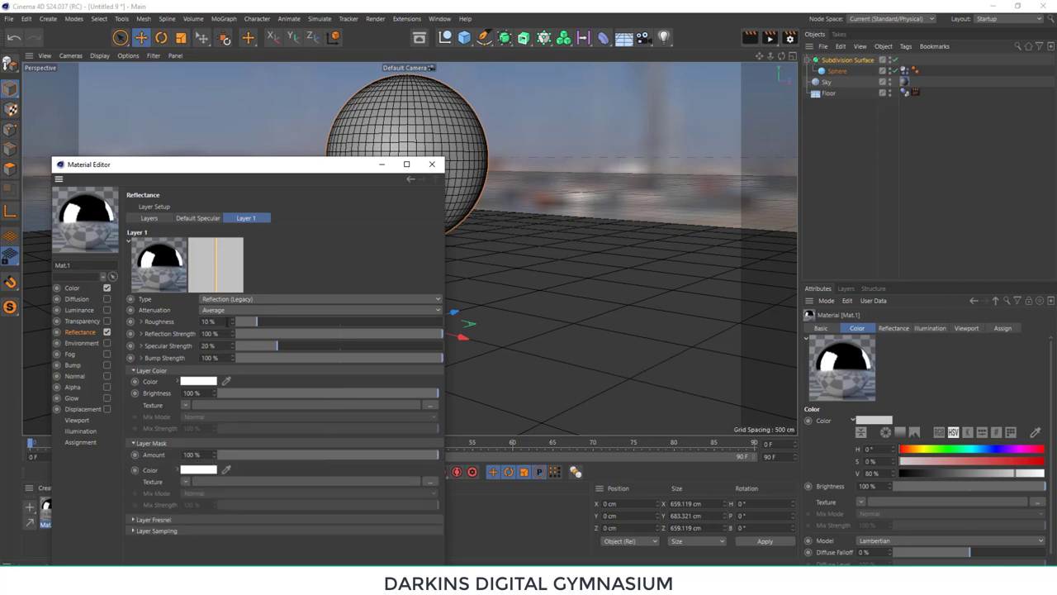
left_click_drag(254, 320, 238, 320)
left_click(431, 163)
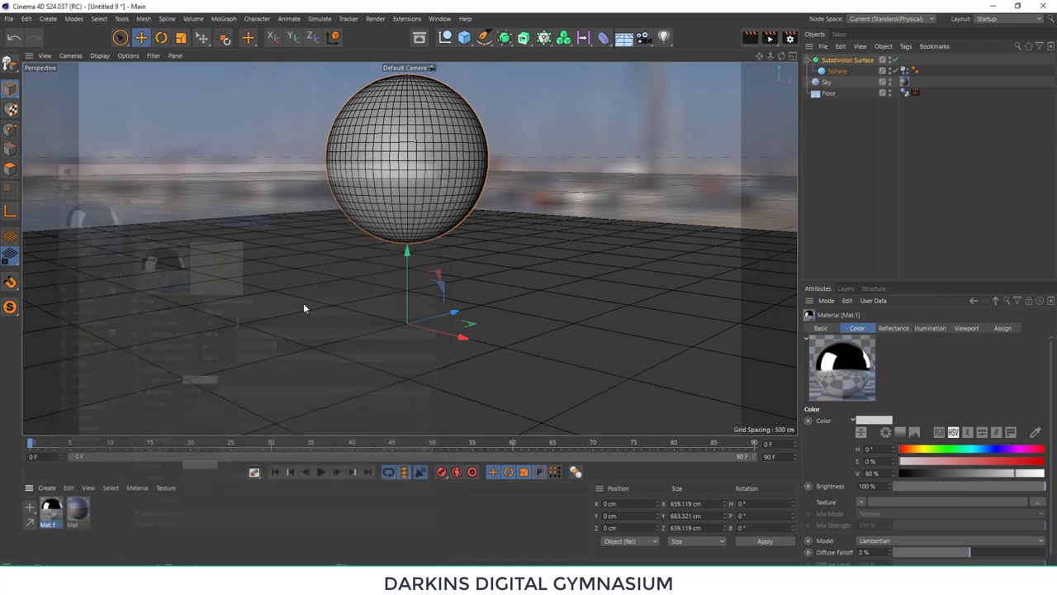
- Apply the chrome Mat.1 to the Sphere and preview-render it
mouse_move(51, 508)
left_mouse_down()
mouse_move(833, 107)
mouse_move(847, 73)
left_mouse_up()
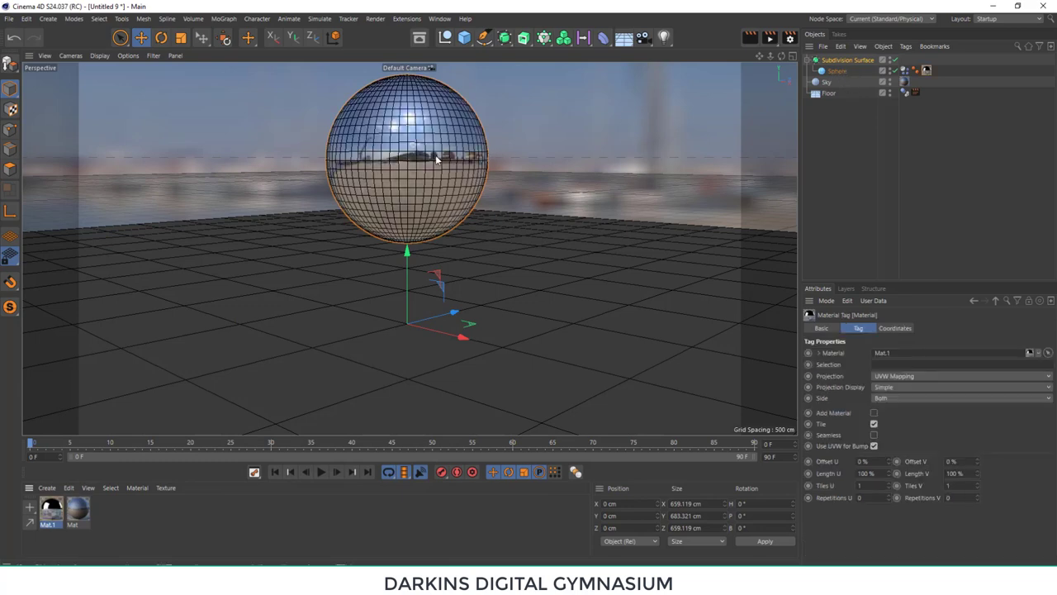
left_click(749, 37)
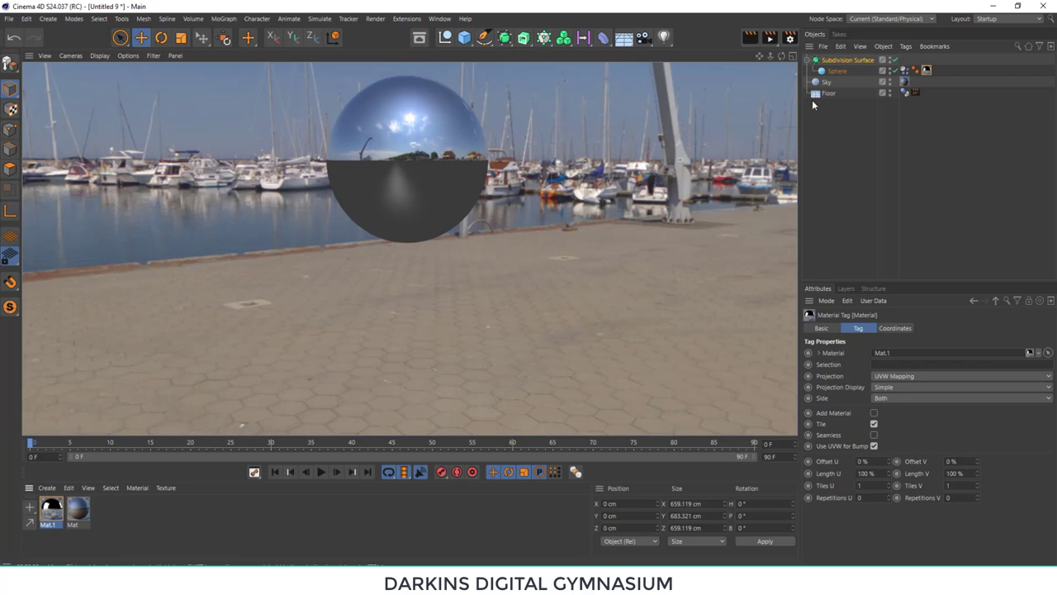
left_click(915, 93)
- Enable Compositing Background and Compositing Background for HDR Maps on the Floor's tag, then re-render
left_click(1007, 353)
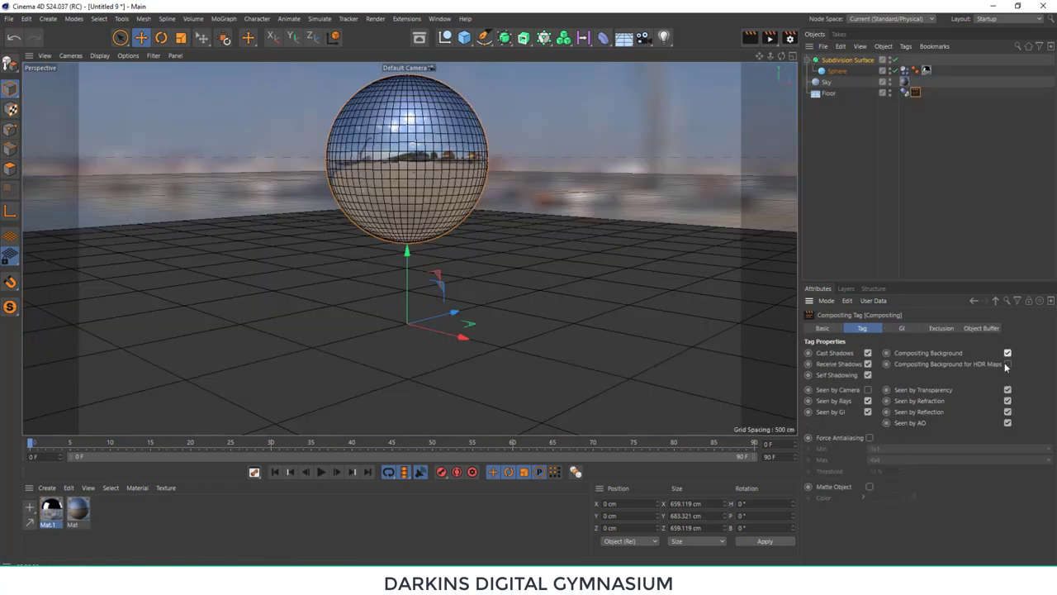
left_click(1007, 363)
key("ctrl+r")
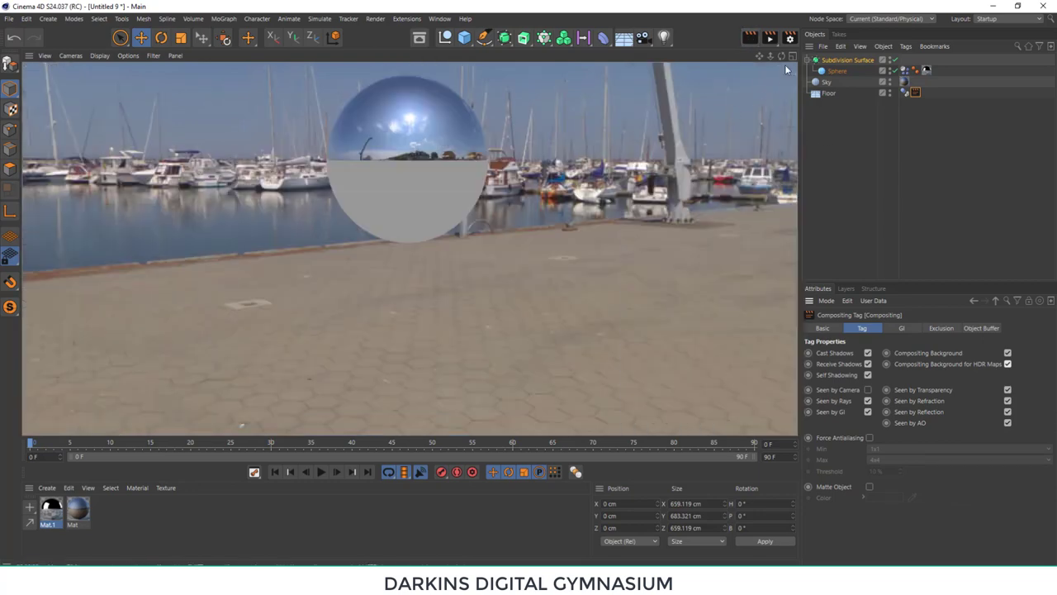
left_click(790, 37)
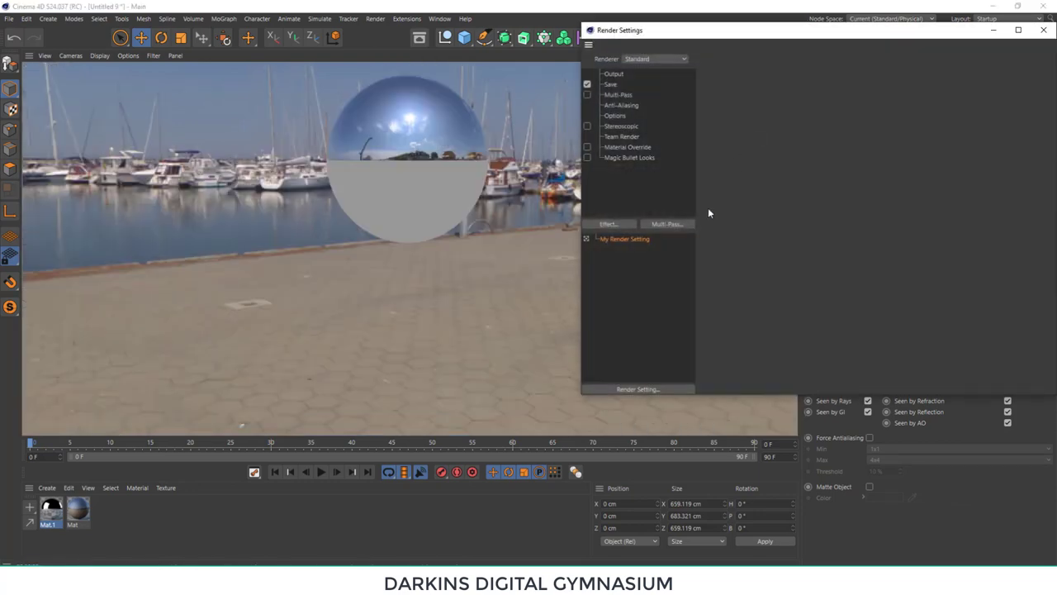
- Add Global Illumination to the render settings using the Interior - Preview preset
left_click(623, 224)
left_click(701, 362)
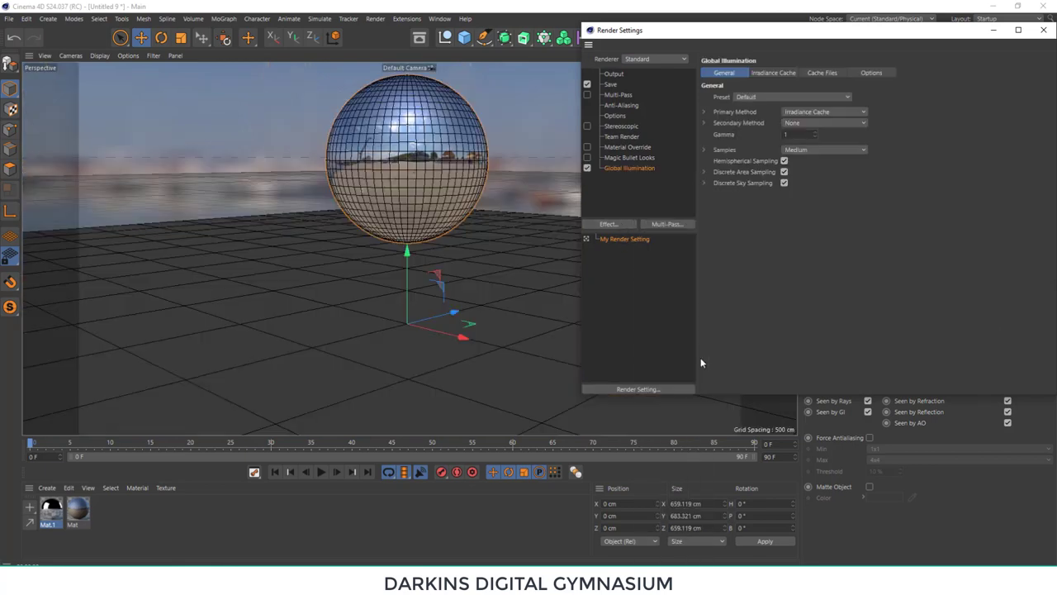
left_click(768, 96)
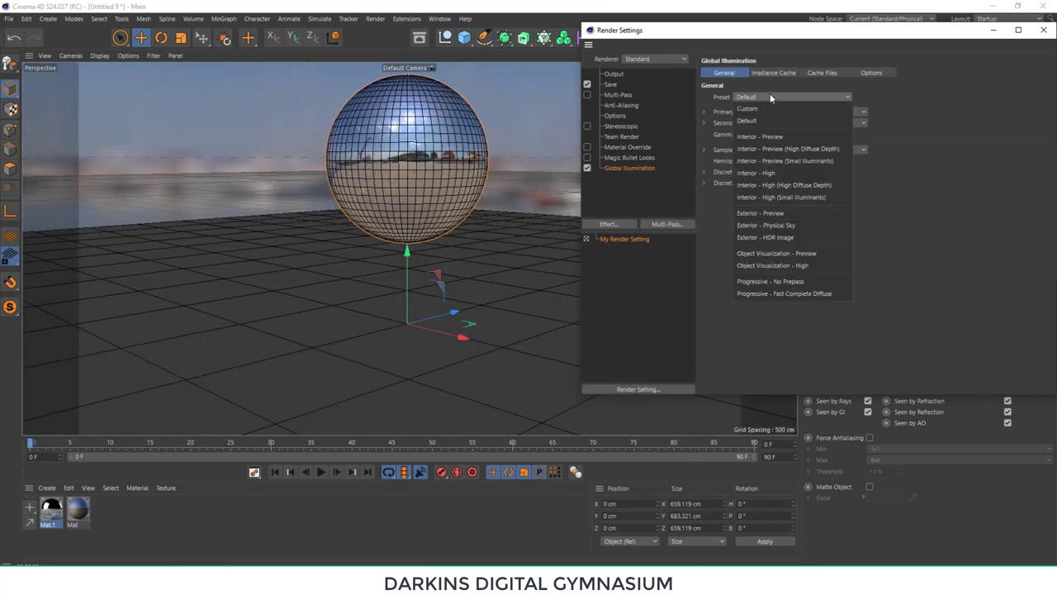
left_click(785, 137)
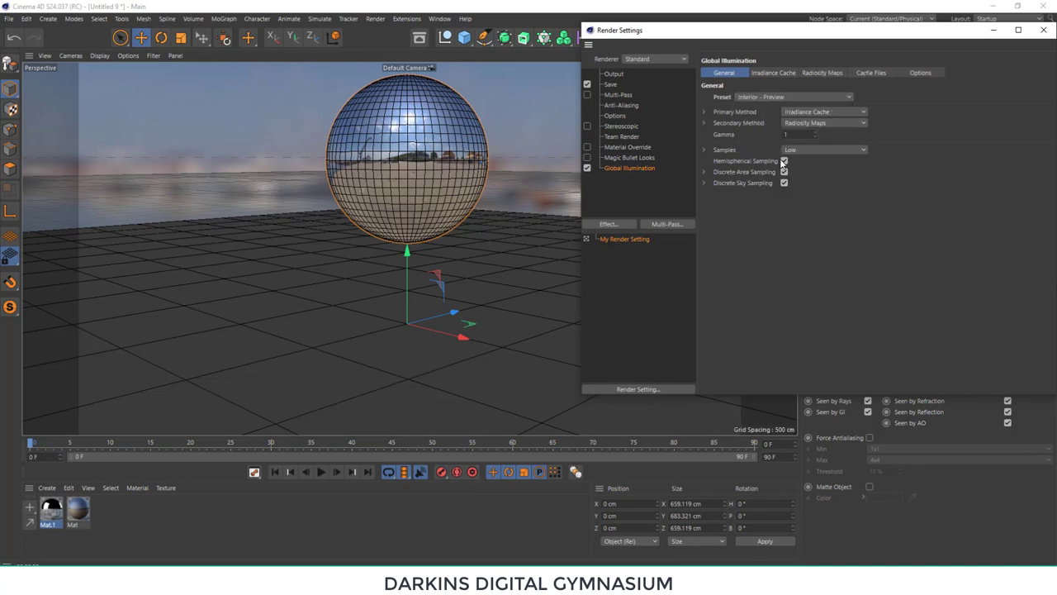
left_click(1043, 29)
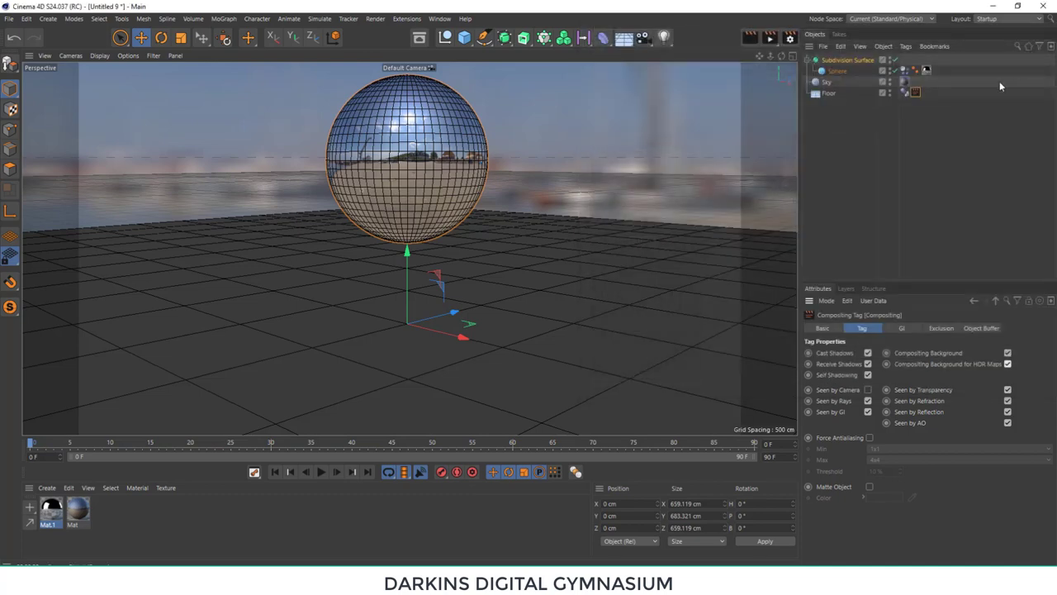
- Preview-render the lit scene, then enlarge the Sphere's radius to 475.673 cm
left_click(750, 37)
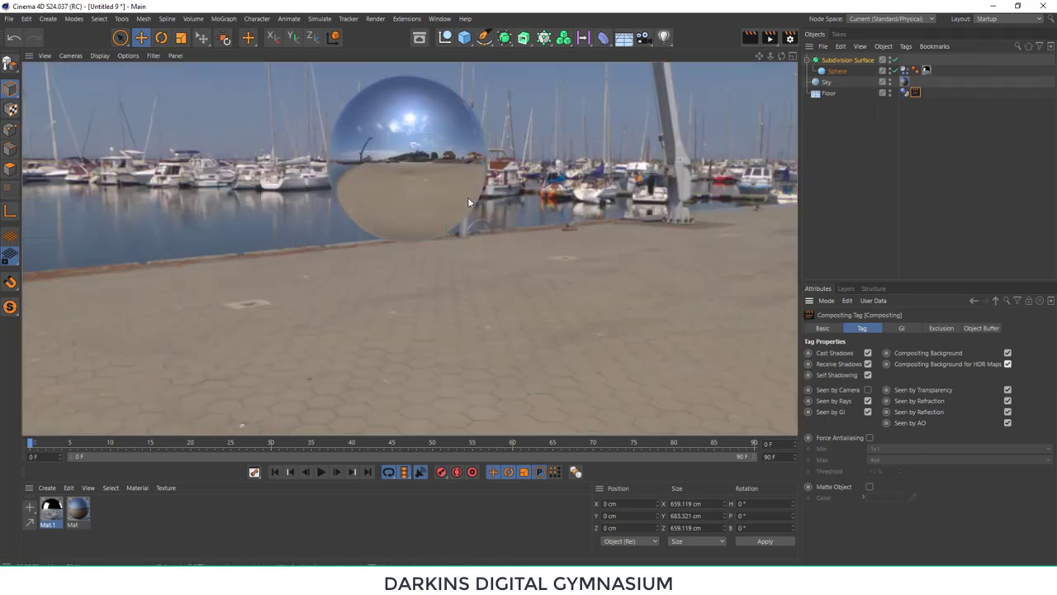
left_click(466, 184)
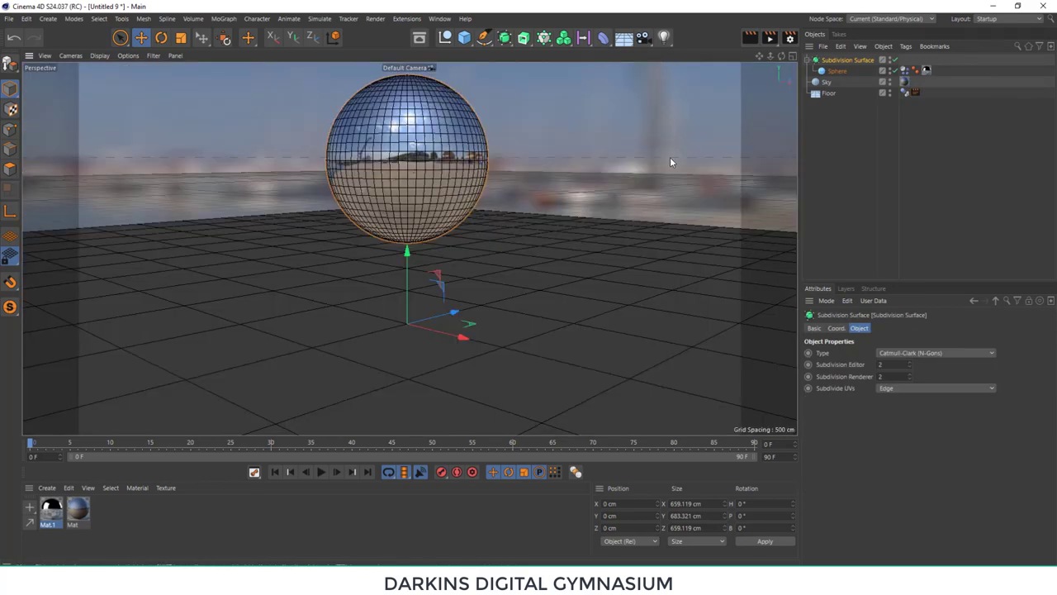
left_click(472, 175)
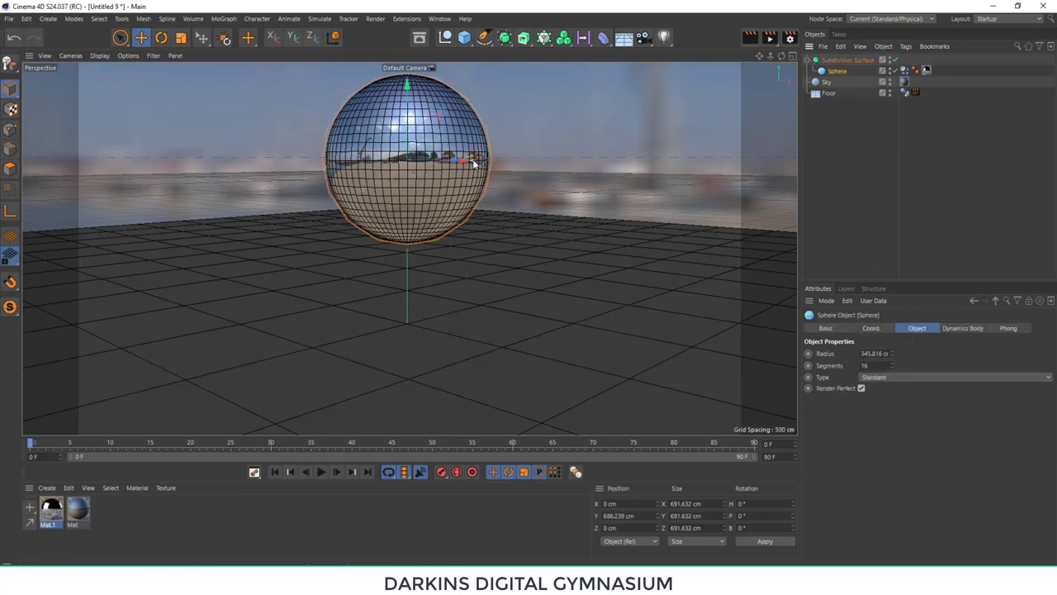
left_click_drag(474, 163, 500, 157)
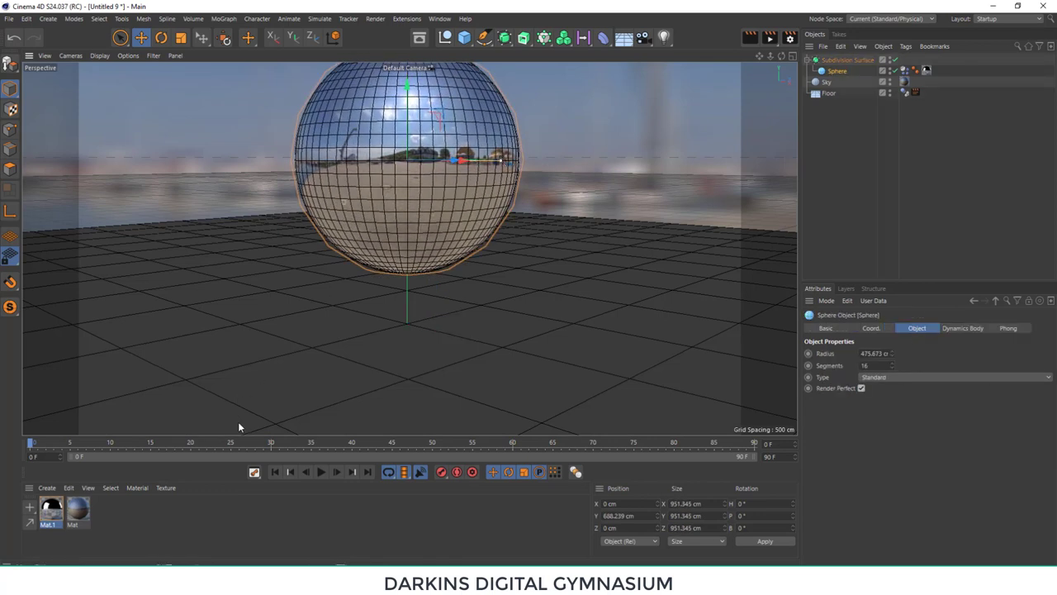
- Replay the simulation to check the drop, rewind to frame 0, and render a fresh preview
left_click(322, 472)
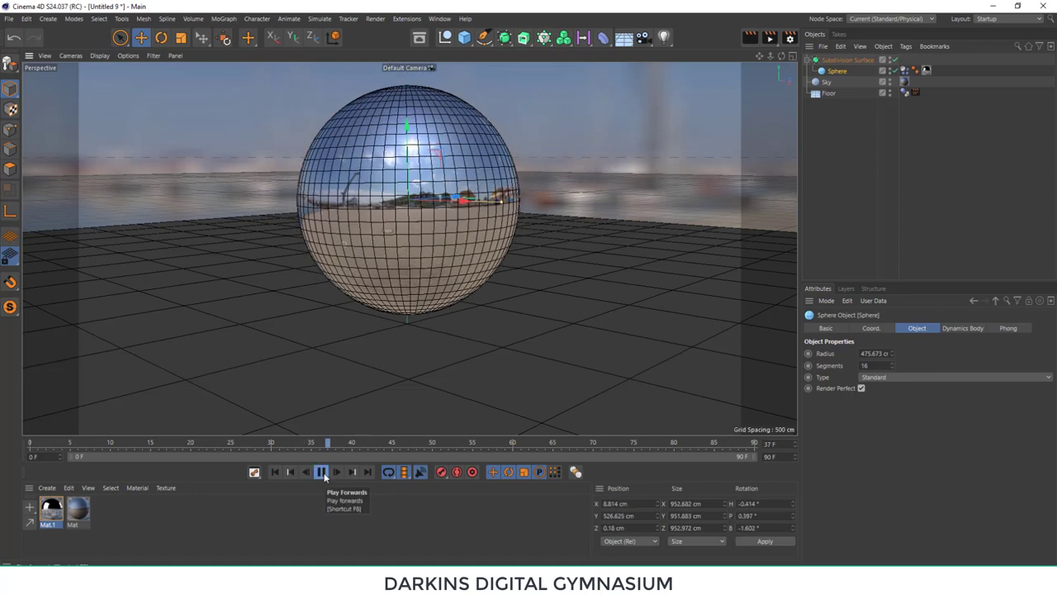
left_click(322, 472)
left_click(277, 471)
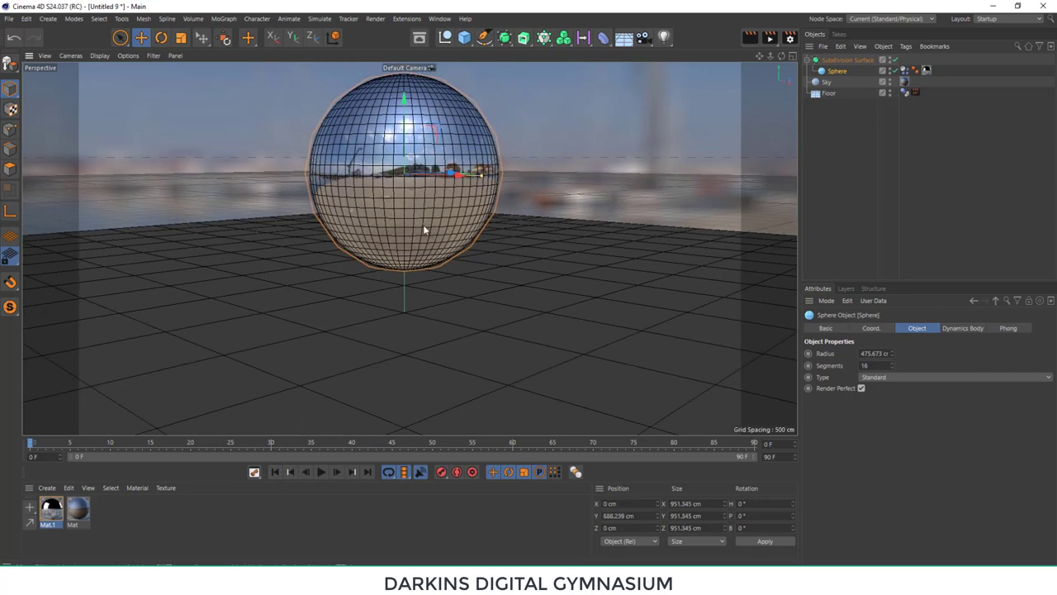
left_click(749, 38)
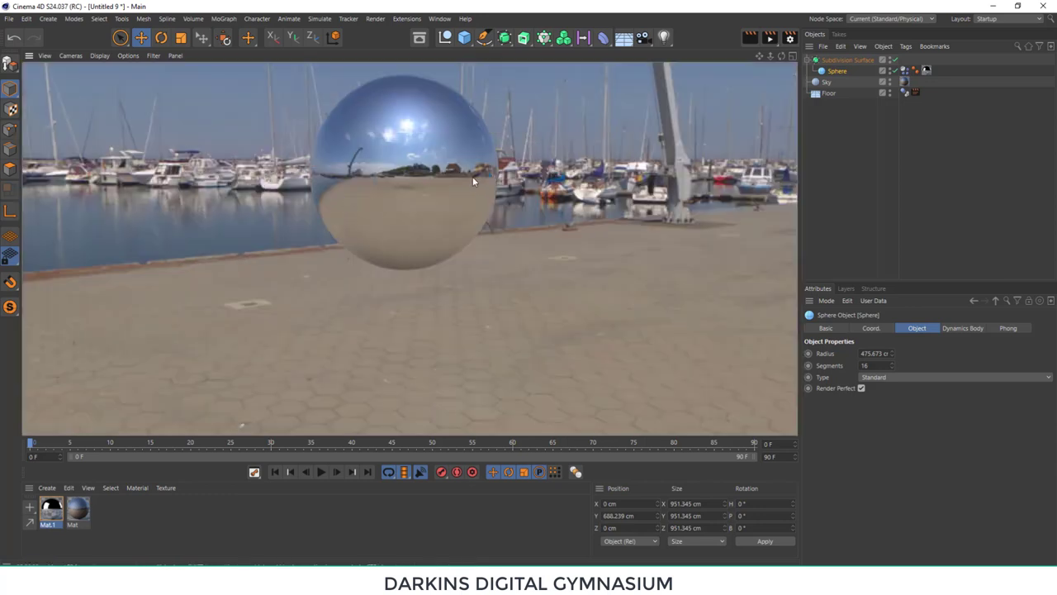
left_click(461, 201)
mouse_move(468, 198)
left_mouse_down("alt")
mouse_move(303, 200)
mouse_move(351, 202)
left_mouse_up("alt")
mouse_move(542, 195)
left_mouse_down("alt")
mouse_move(455, 207)
mouse_move(309, 202)
mouse_move(411, 216)
mouse_move(513, 171)
left_mouse_up("alt")
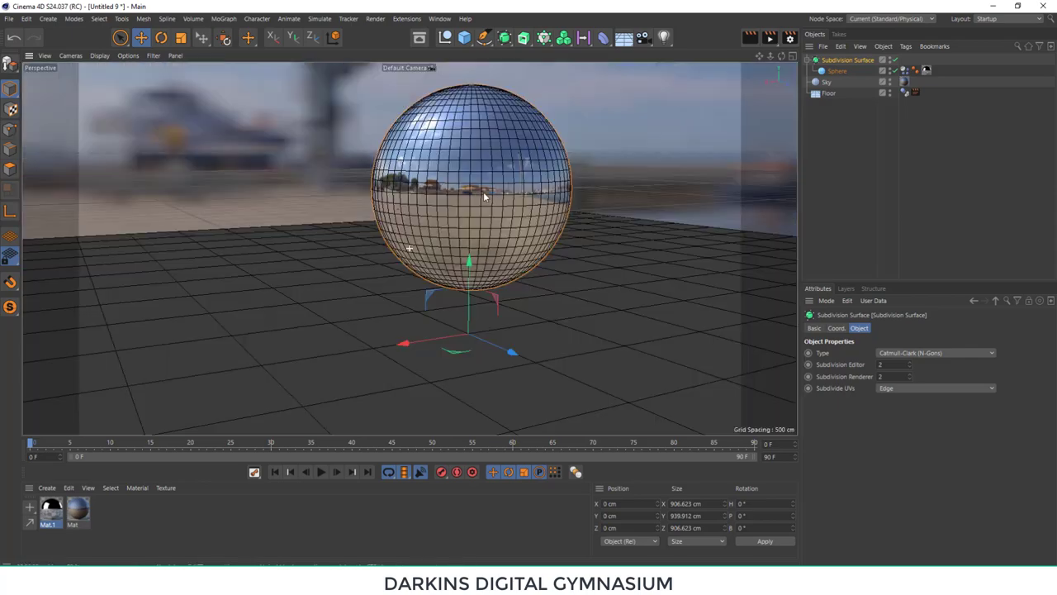
- Reframe the view on the chrome sphere from a higher angle and render a preview
right_click_drag(483, 191, 260, 189, "alt")
left_click_drag(260, 194, 241, 198, "alt")
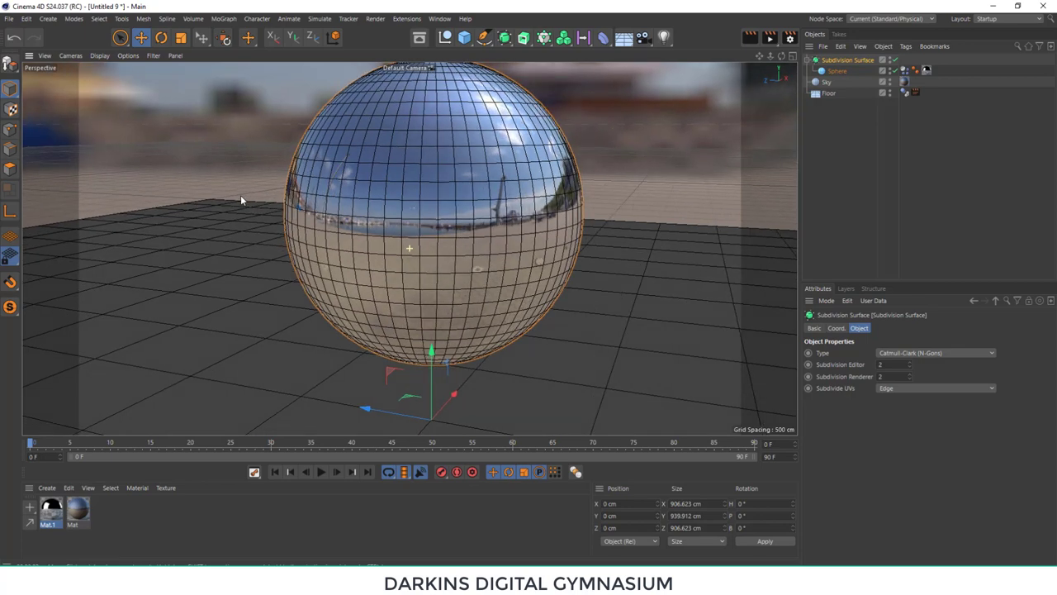
right_click_drag(240, 198, 461, 199, "alt")
left_click(749, 37)
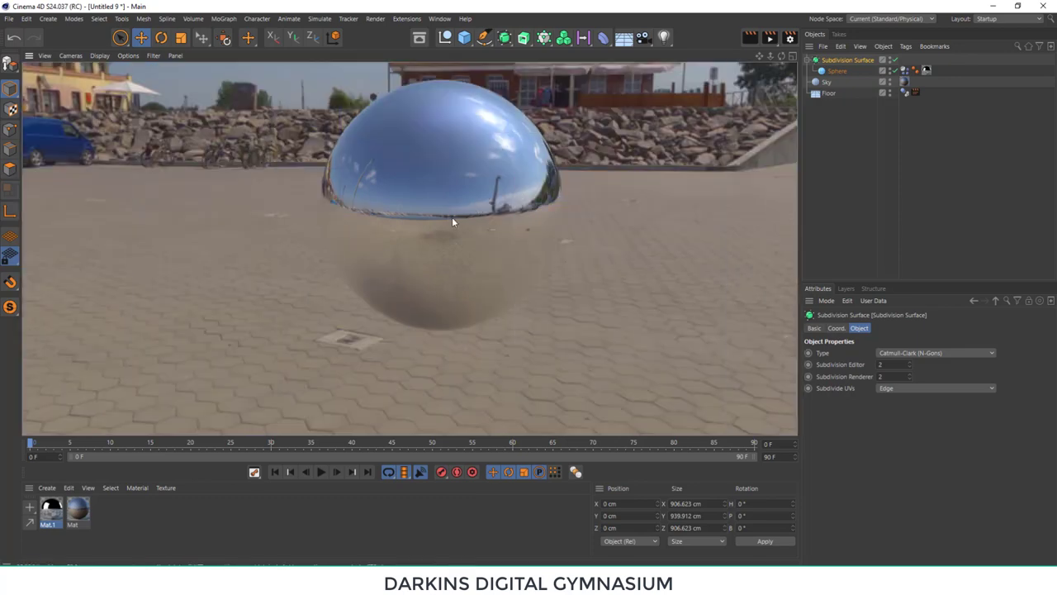
- Clear the render and orbit lower around the sphere, adjusting the zoom to frame it
left_click(451, 220)
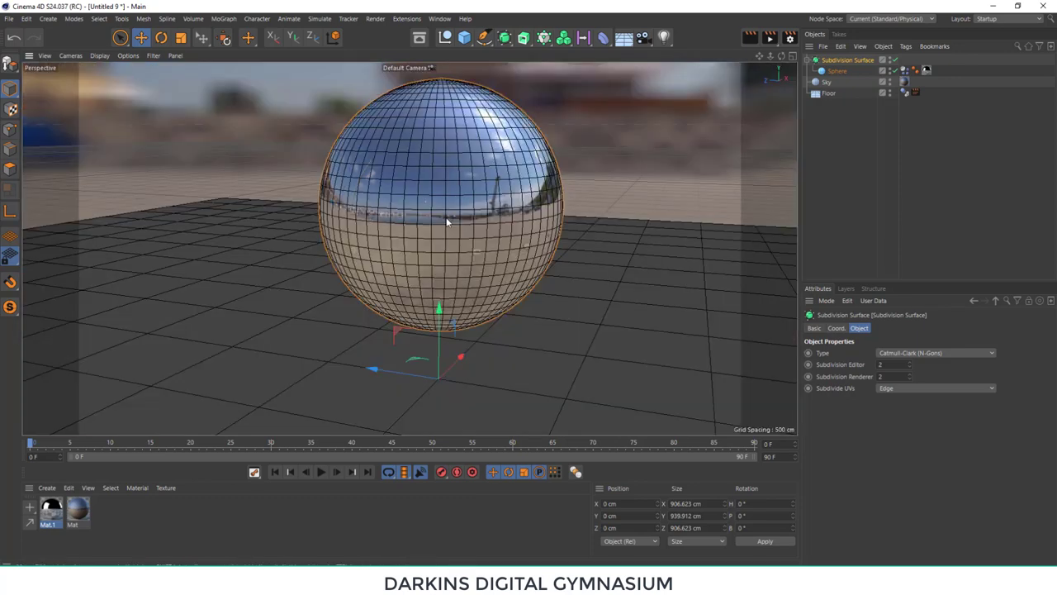
mouse_move(411, 228)
left_mouse_down("alt")
mouse_move(232, 220)
mouse_move(430, 241)
left_mouse_up("alt")
scroll(430, 241, "down", 5)
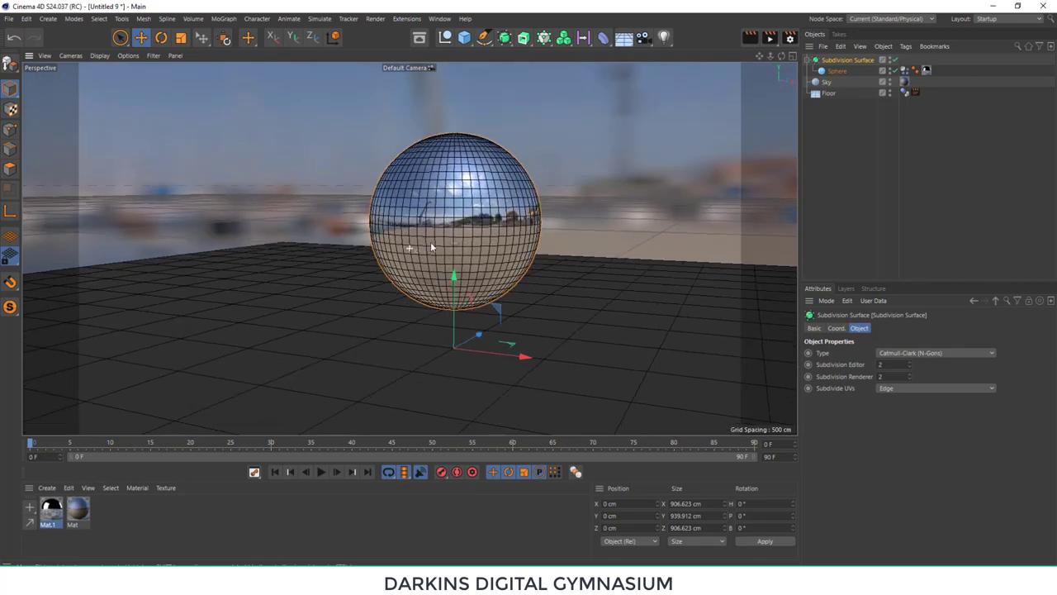
scroll(448, 217, "up", 2)
scroll(454, 202, "up", 1)
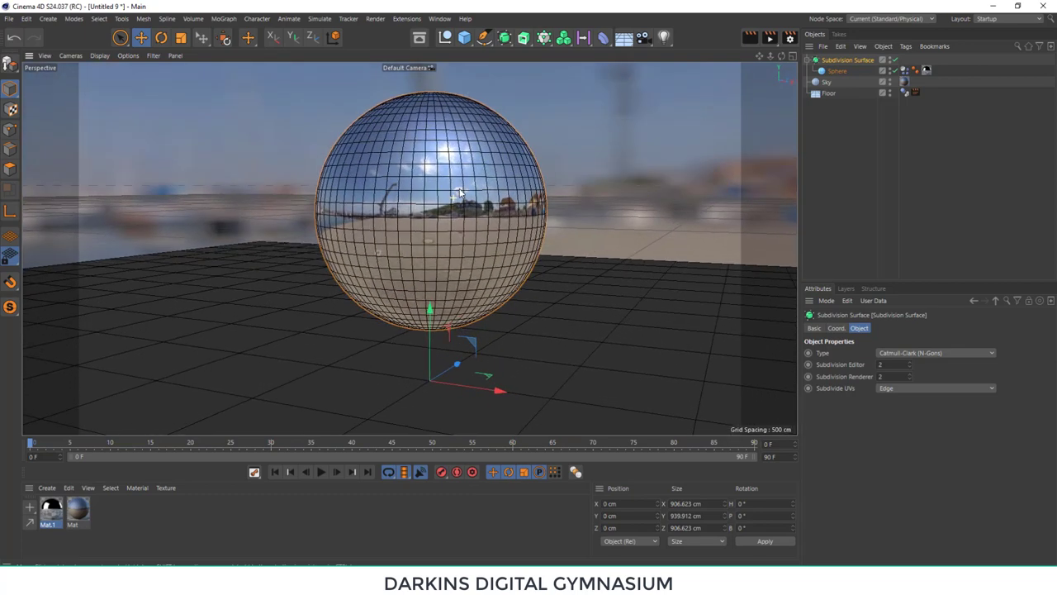
scroll(446, 223, "down", 3)
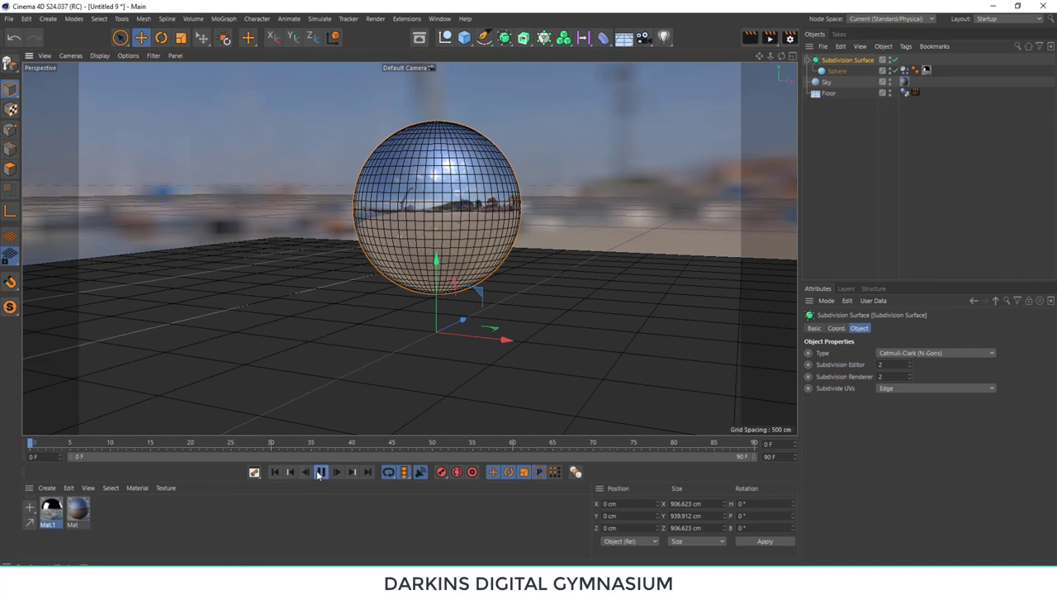
- Play and rewind the drop, then raise the sphere higher above the floor
left_click(321, 472)
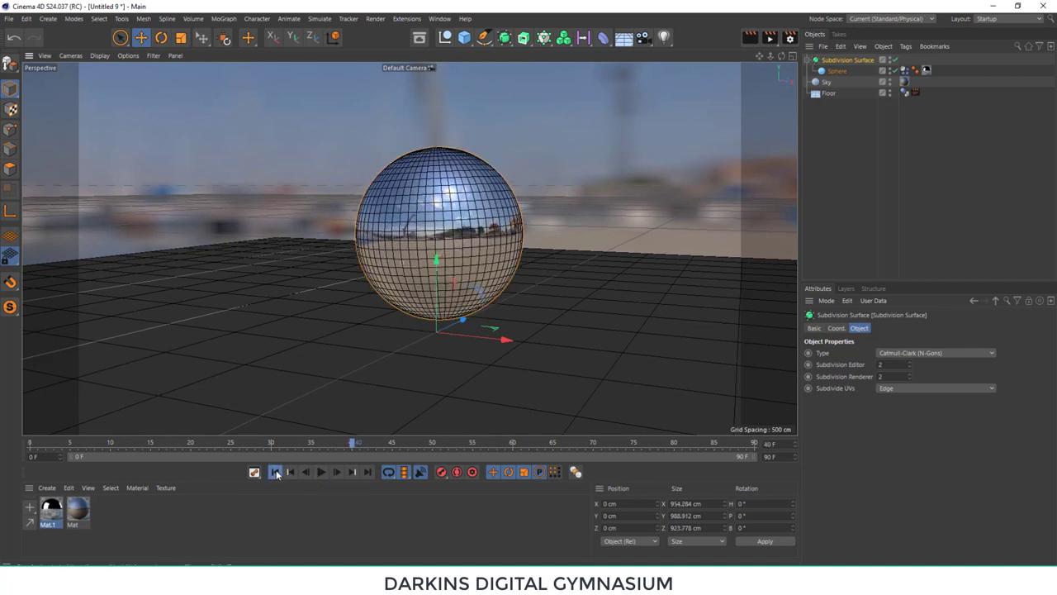
left_click(275, 472)
left_click(835, 71)
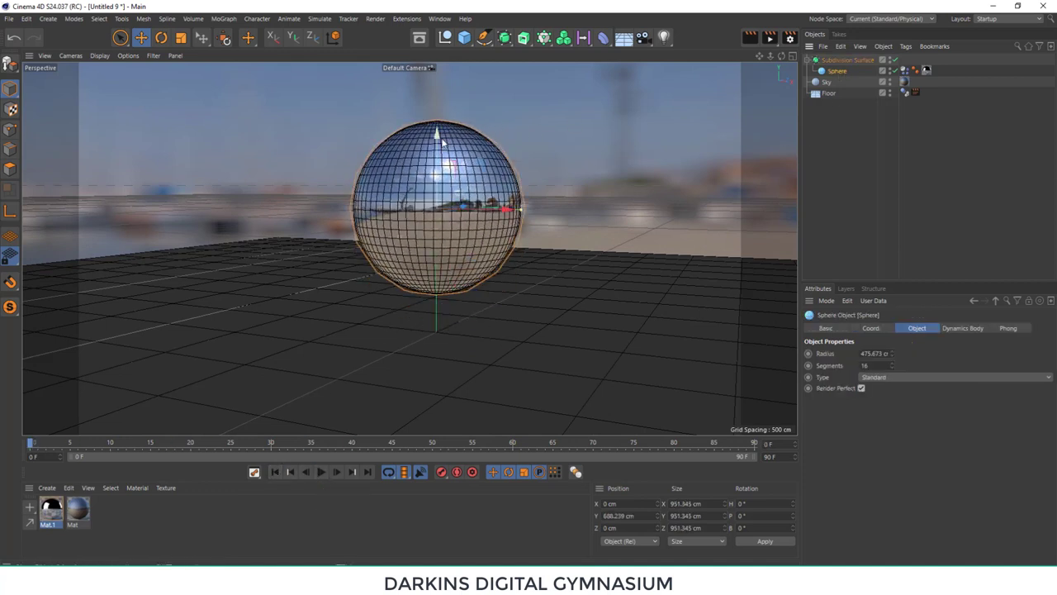
left_click_drag(442, 142, 450, 97)
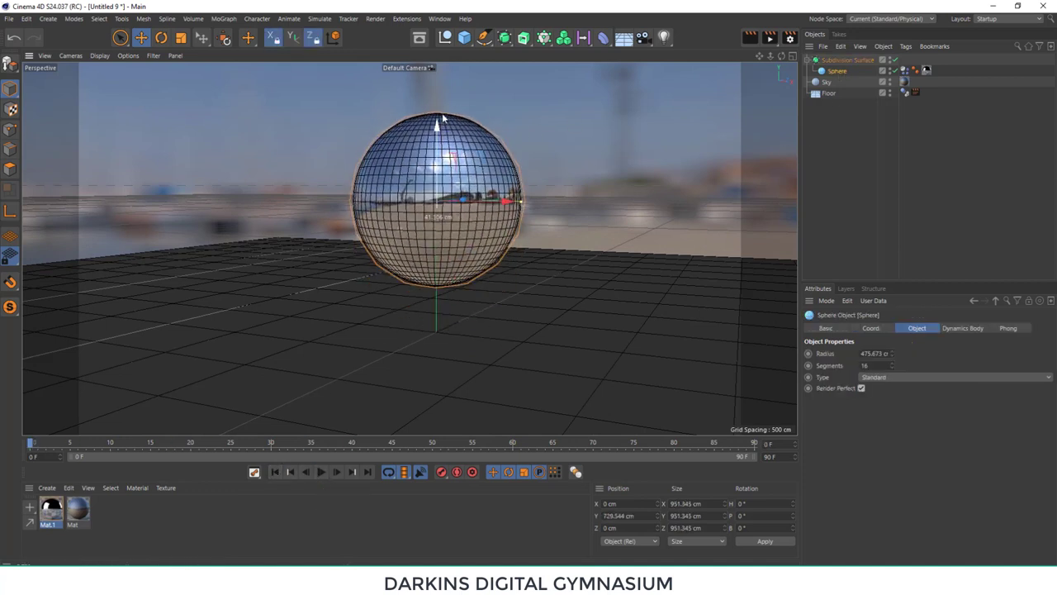
- Set the sphere's soft body Stiffness to 16 and Pressure to 11
left_click(910, 70)
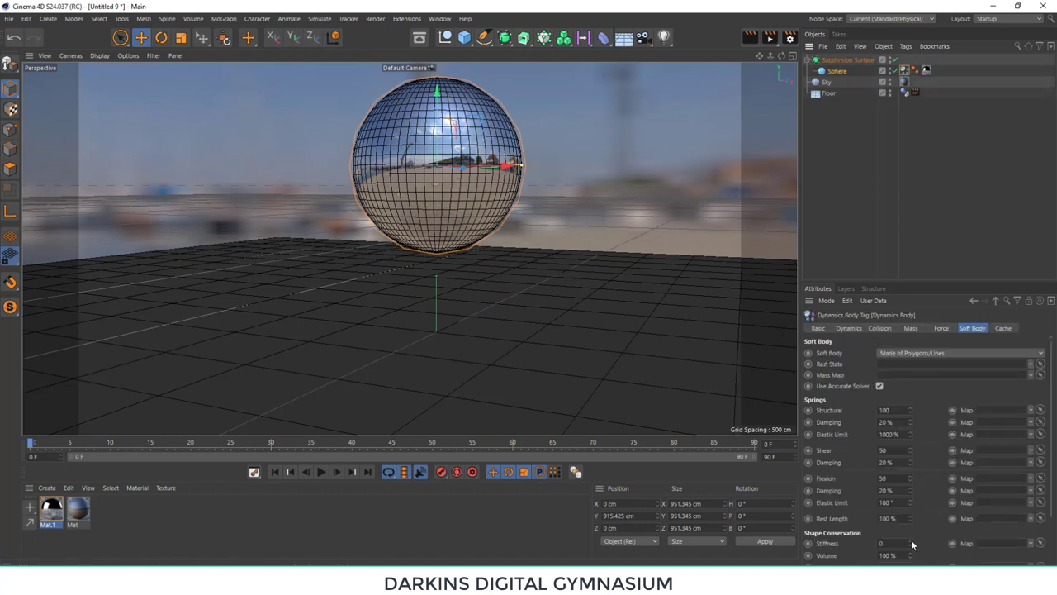
scroll(926, 541, "down", 3)
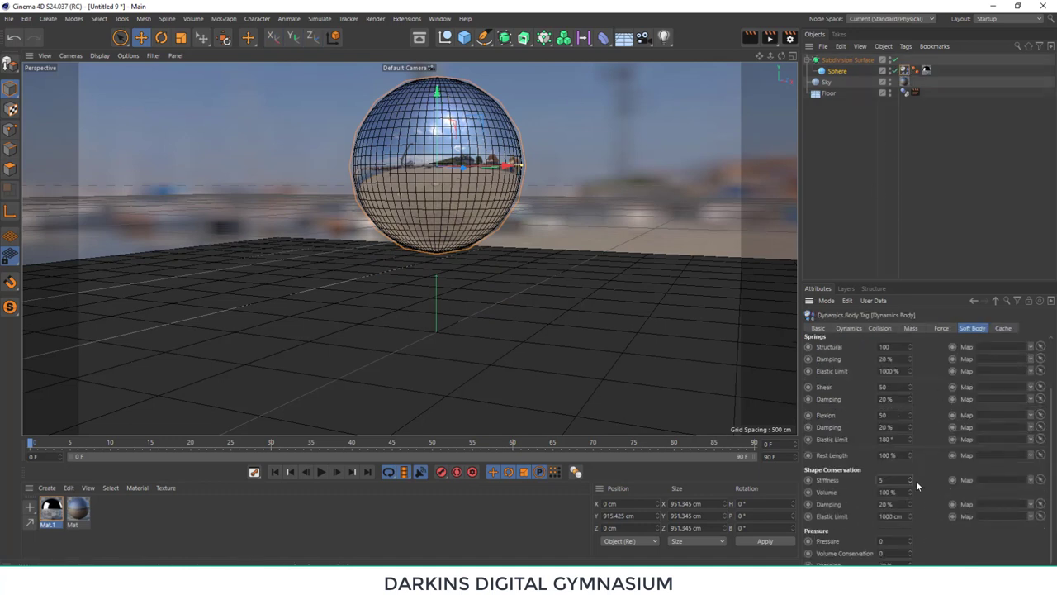
left_click(911, 538)
left_click(911, 539)
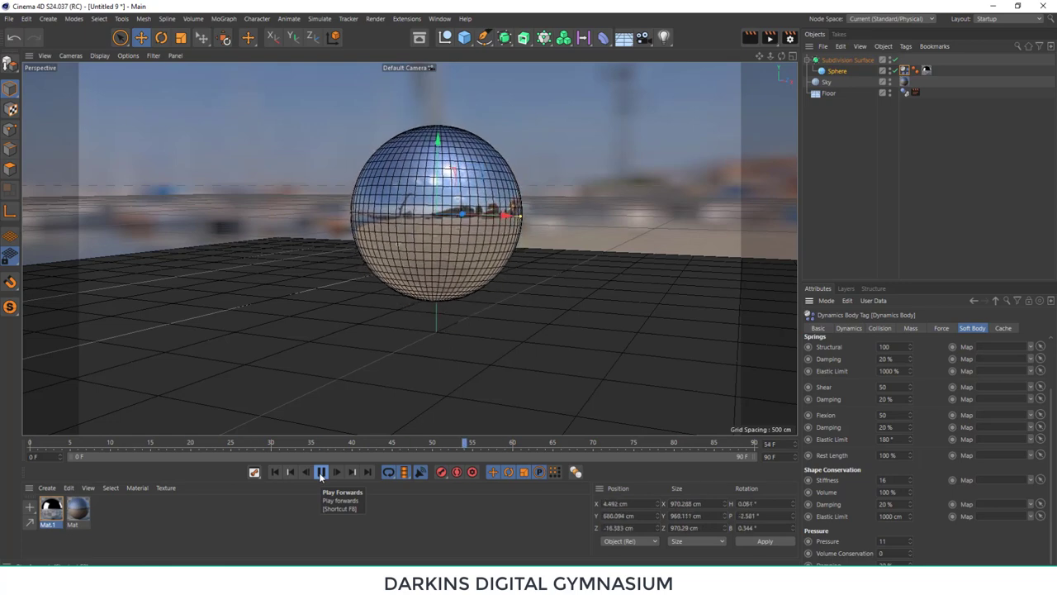
- Give the sphere collision Friction 230% and Bounce 20%
left_click(879, 329)
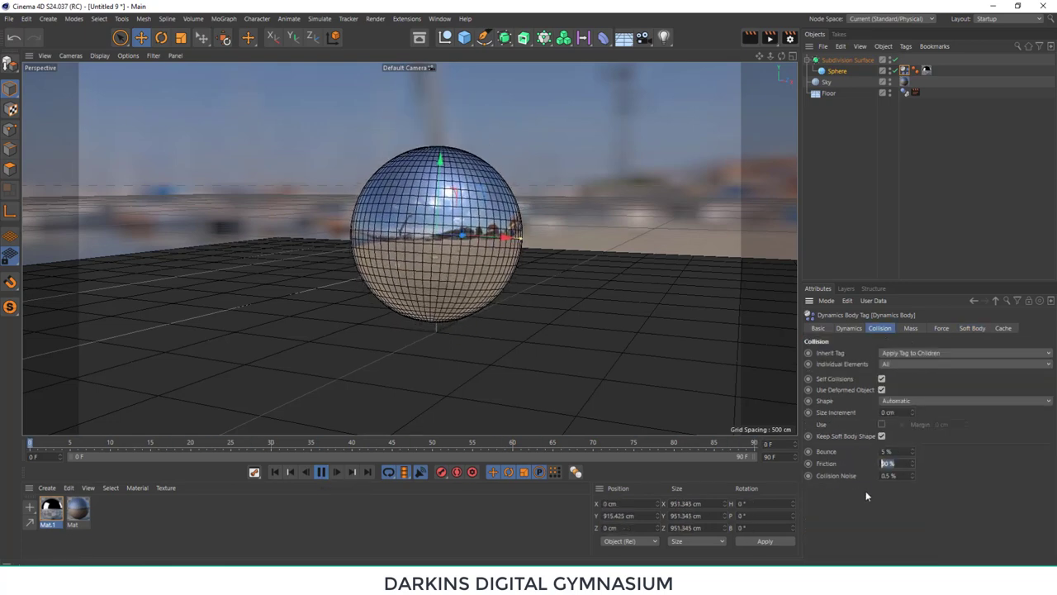
type("230")
key("Return")
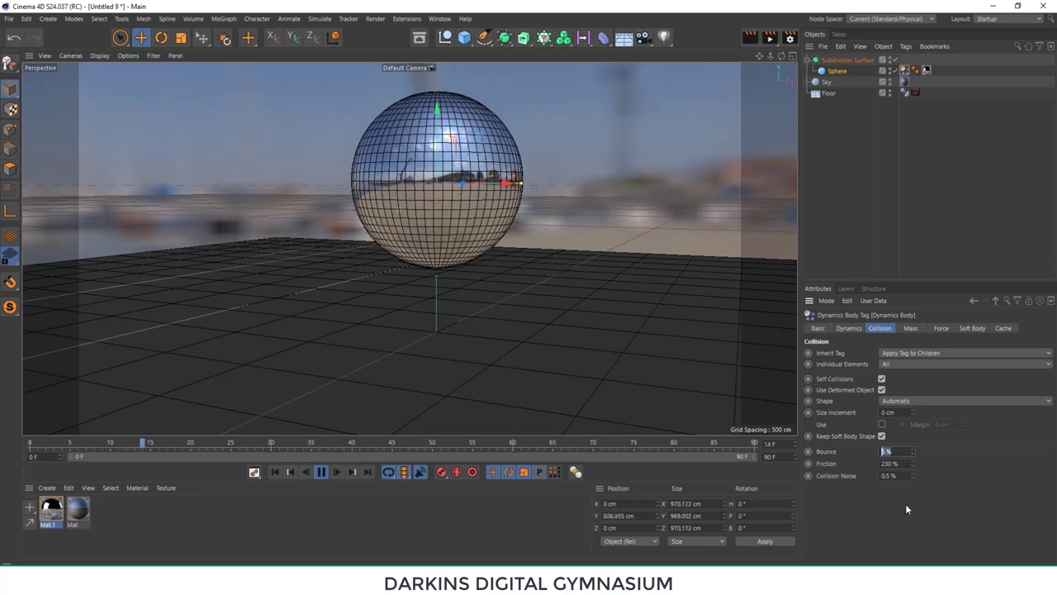
type("100")
key("Return")
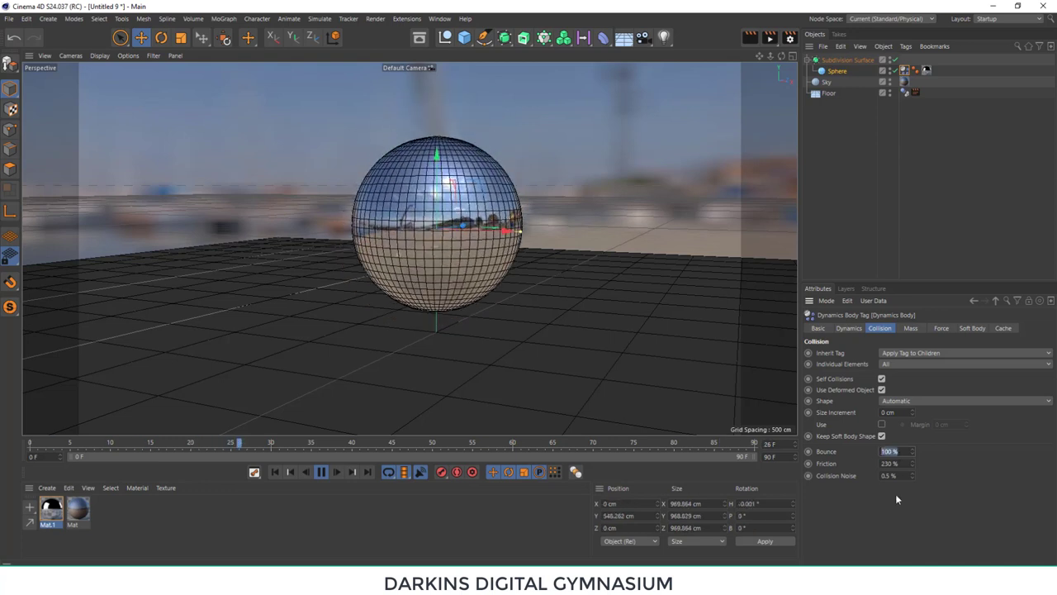
type("20")
key("Return")
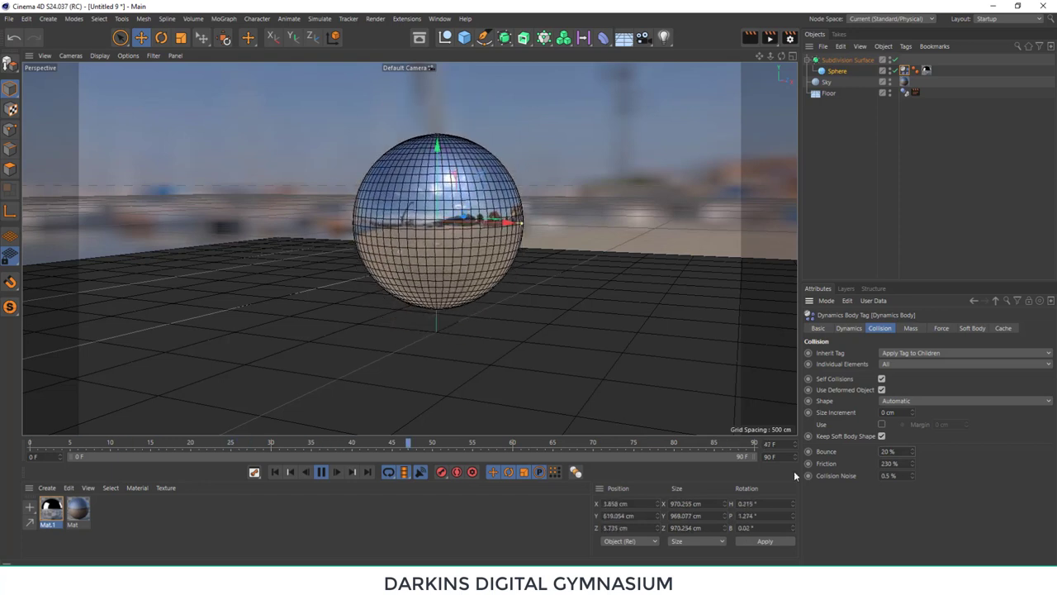
- Extend the animation to 190 frames, play it back and preview-render the chrome sphere
type("190")
key("Return")
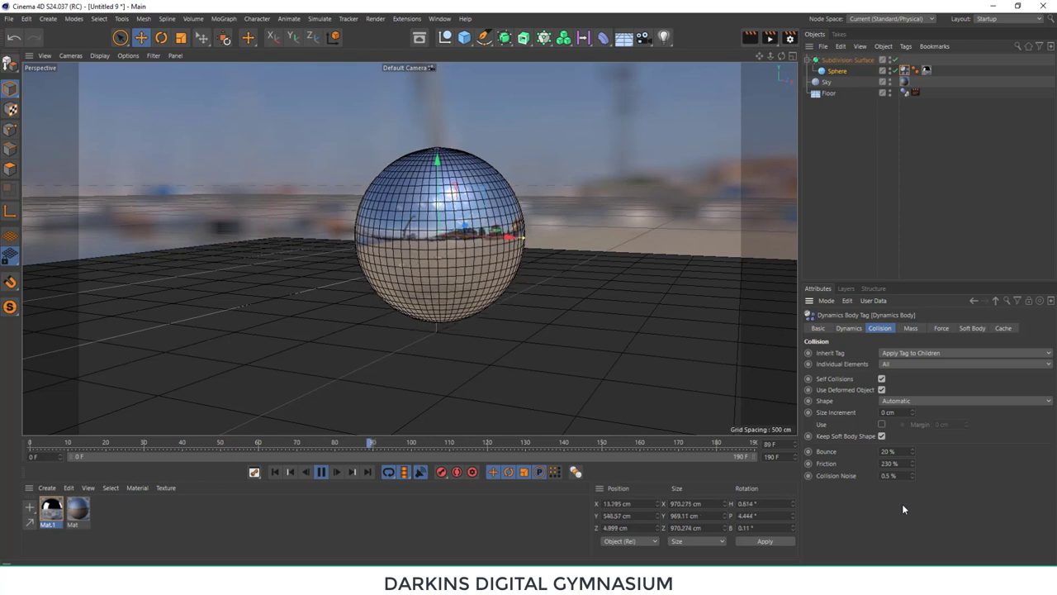
left_click(321, 472)
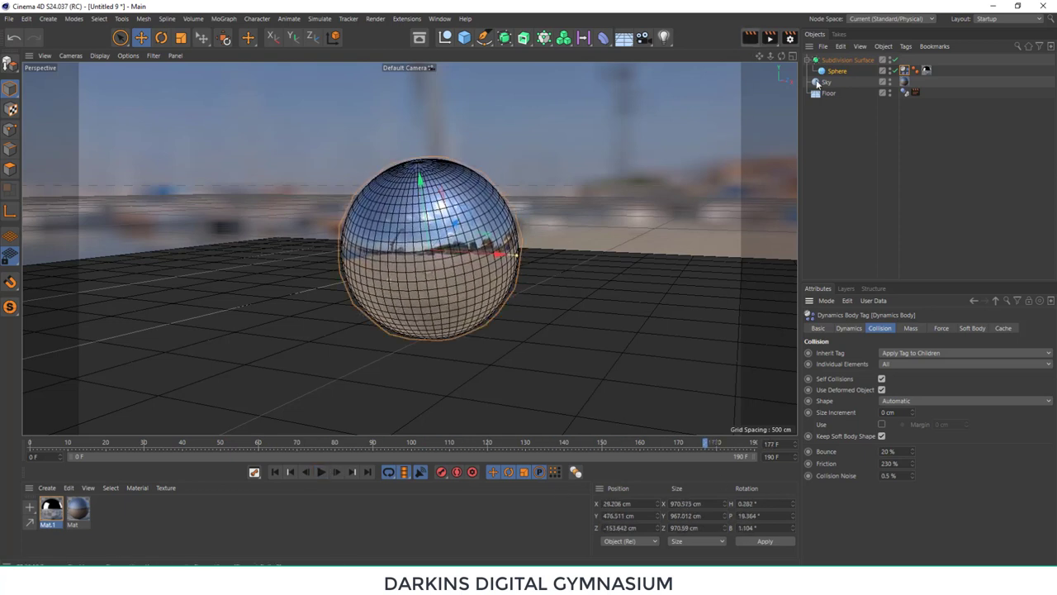
key("ctrl+r")
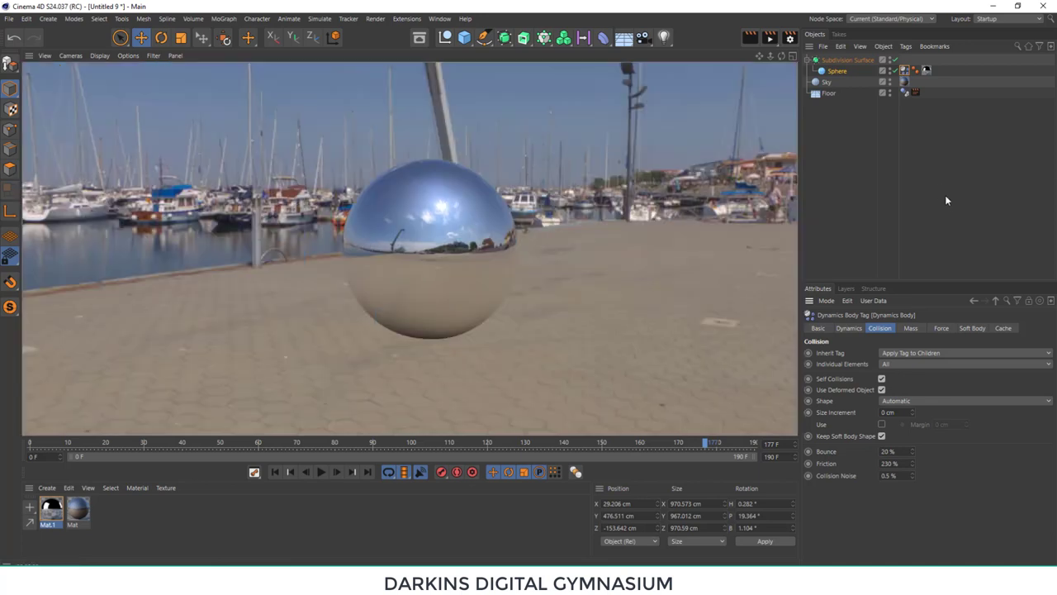
left_click(853, 104)
- Copy and paste the Subdivision Surface holding the chrome sphere
left_click(837, 61)
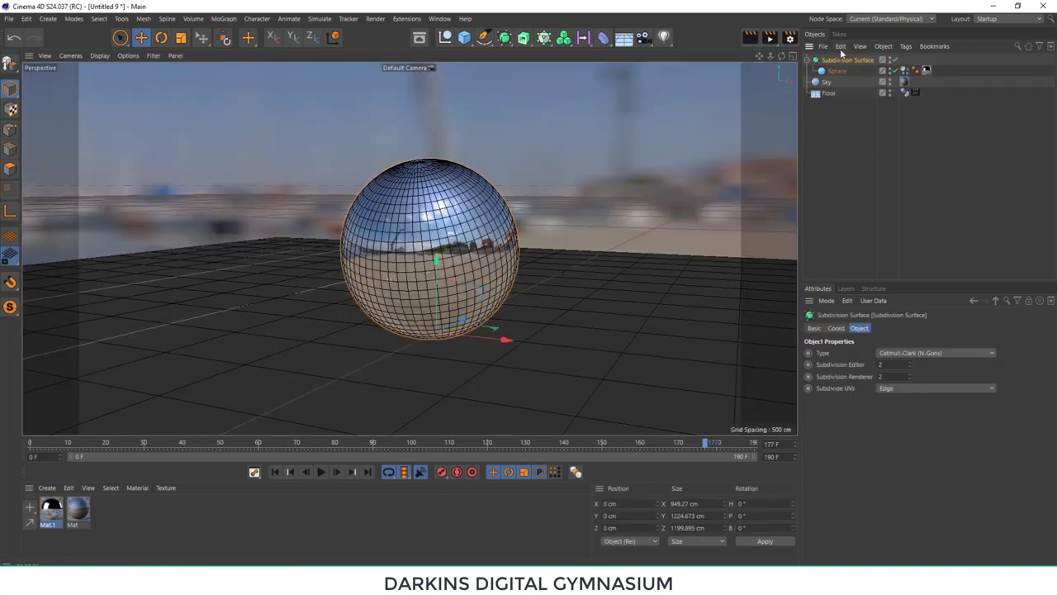
left_click(840, 47)
left_click(864, 105)
left_click(841, 47)
left_click(862, 115)
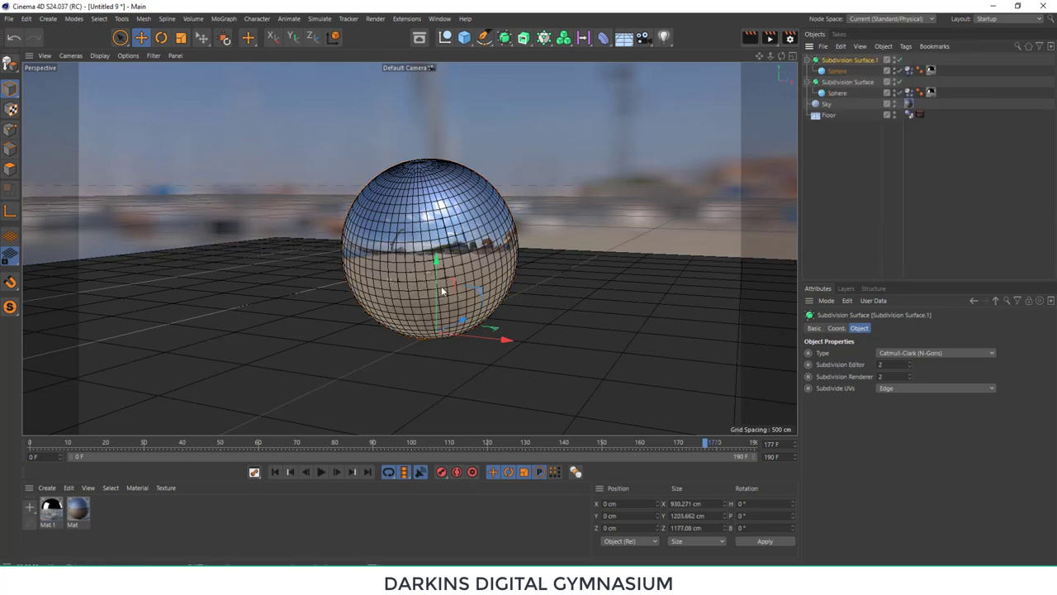
- Move the duplicate sphere up and to the left, and enlarge both spheres' radii
left_click_drag(462, 321, 259, 261)
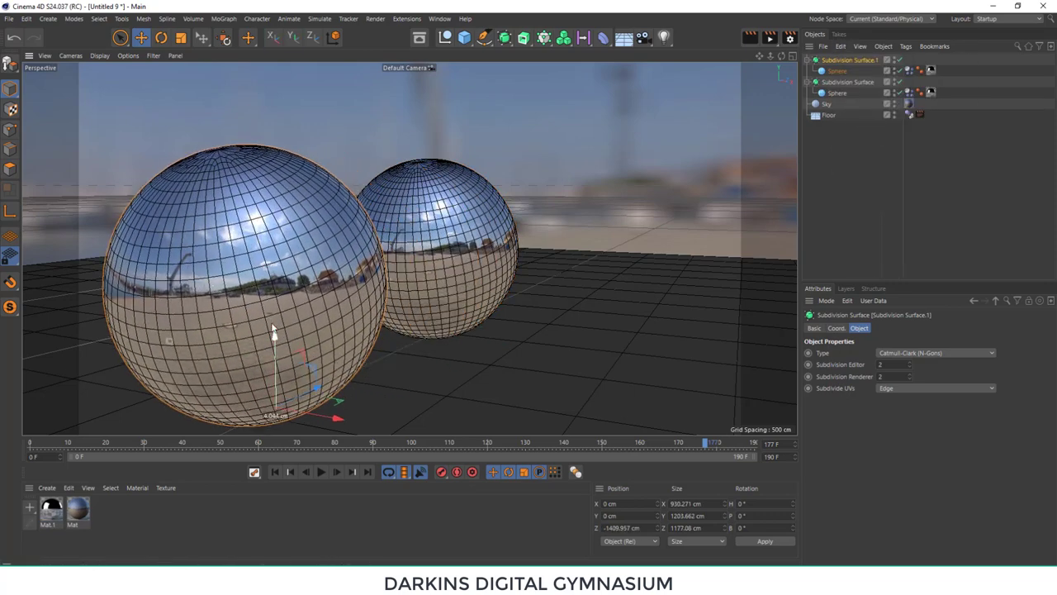
left_click_drag(334, 338, 246, 327)
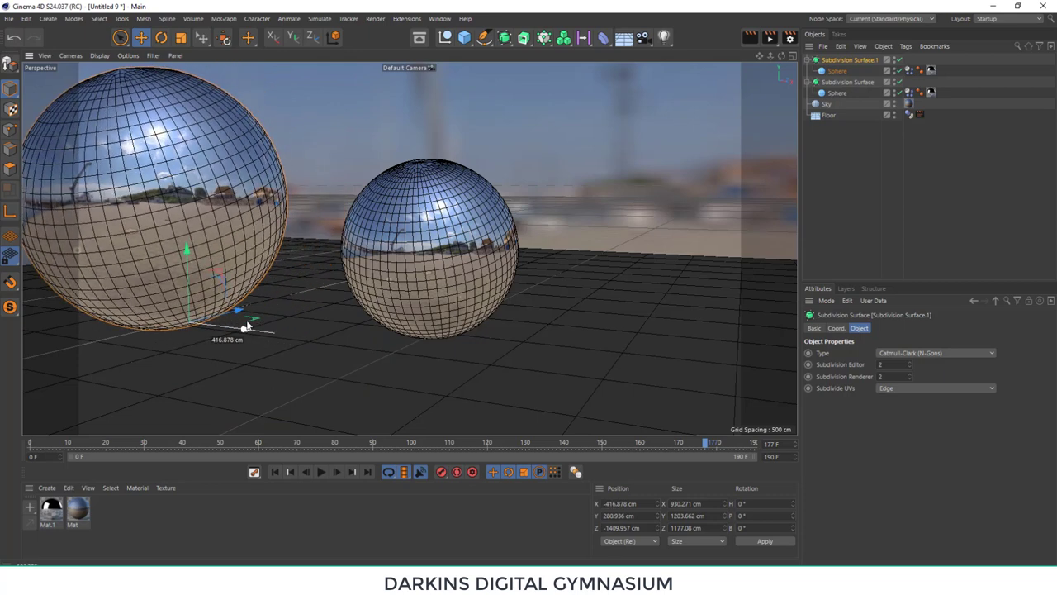
left_click(837, 71)
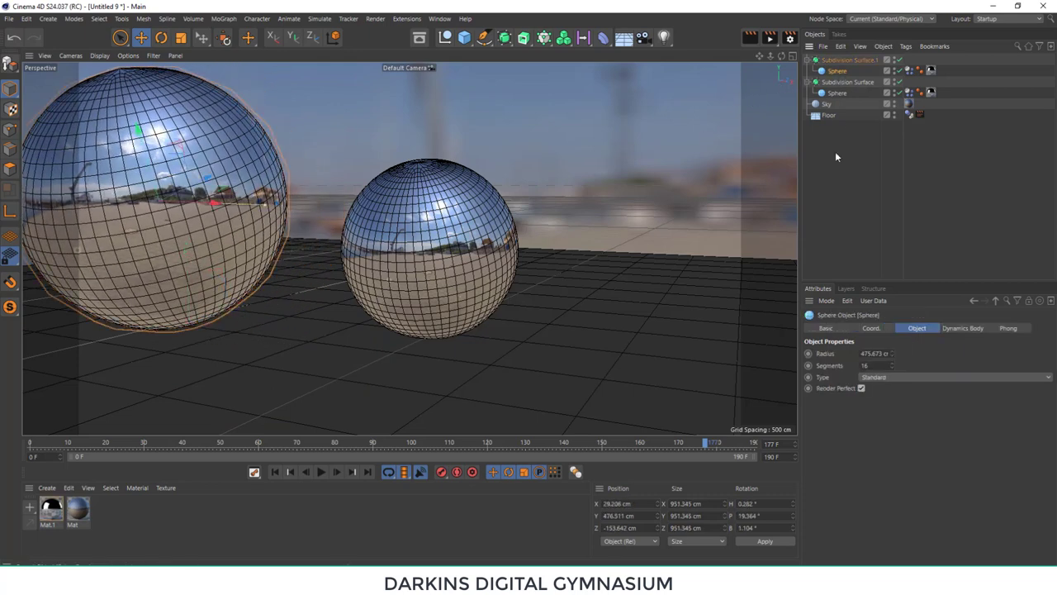
mouse_move(893, 352)
left_mouse_down()
mouse_move(941, 353)
mouse_move(875, 352)
mouse_move(898, 325)
left_mouse_up()
key("Down")
key("Down")
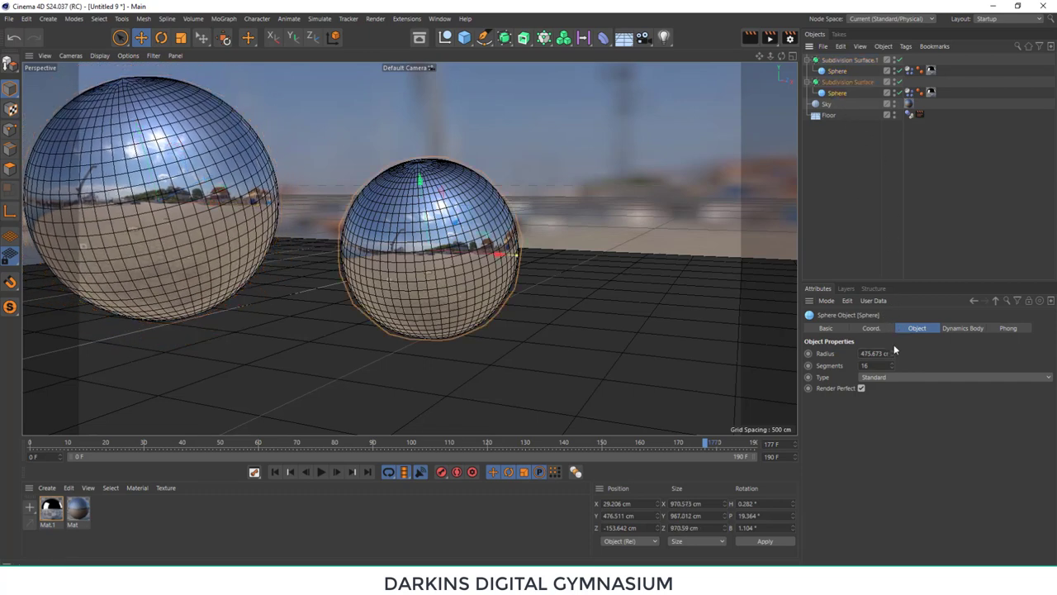
mouse_move(892, 353)
left_mouse_down()
mouse_move(908, 353)
mouse_move(893, 353)
left_mouse_up()
- Replay both spheres bouncing to frame 101 and bring up the right sphere's soft body settings
left_click(276, 471)
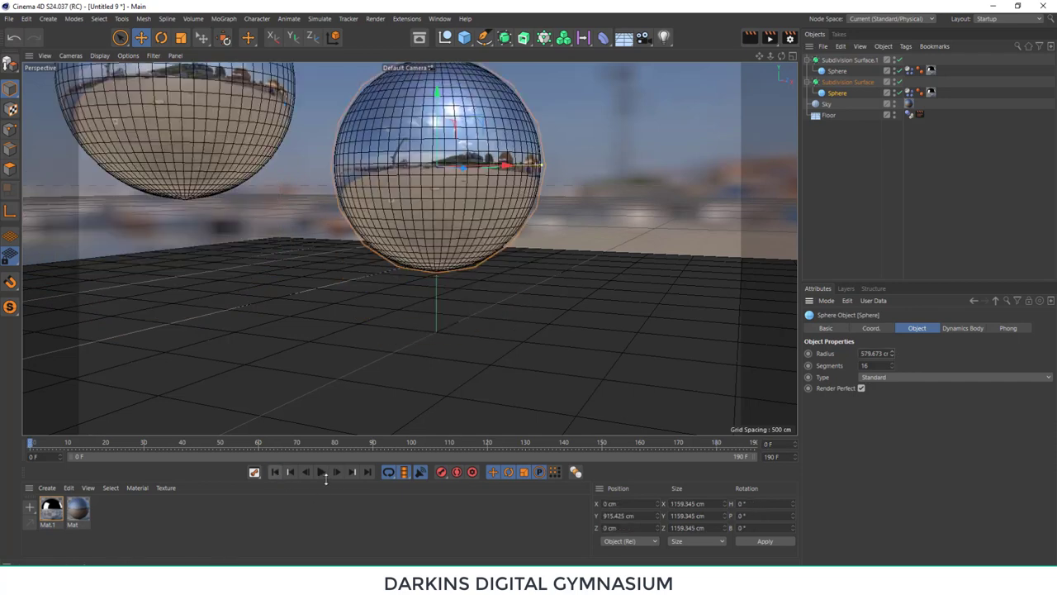
left_click(321, 472)
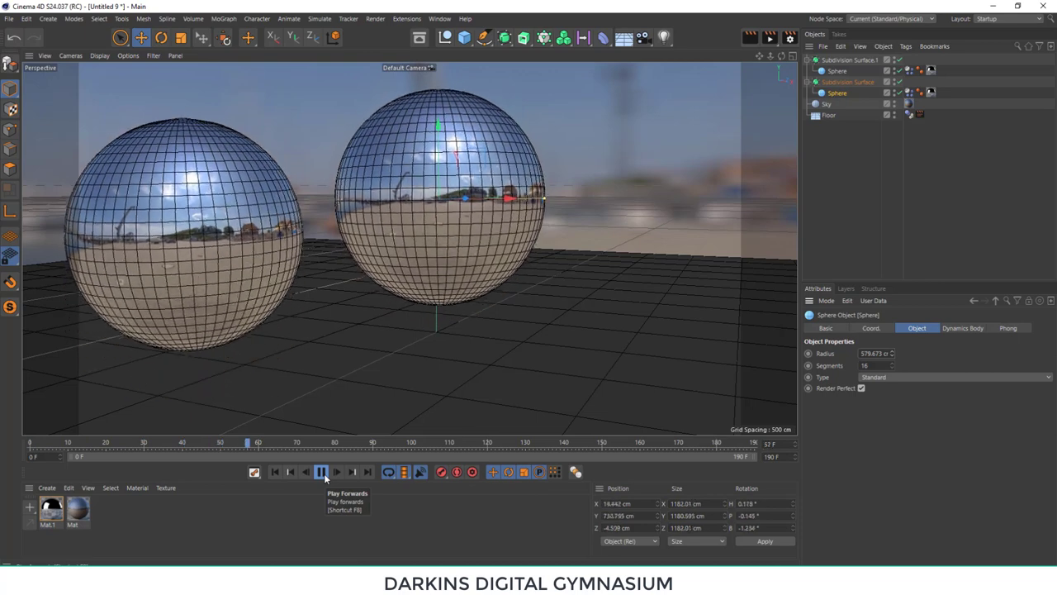
left_click(325, 474)
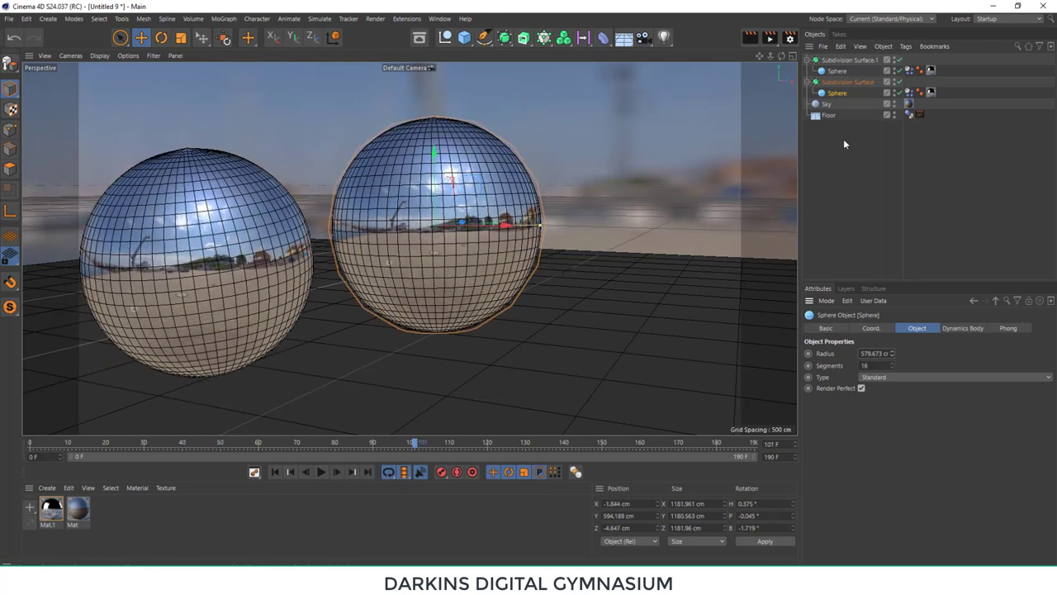
left_click(910, 72)
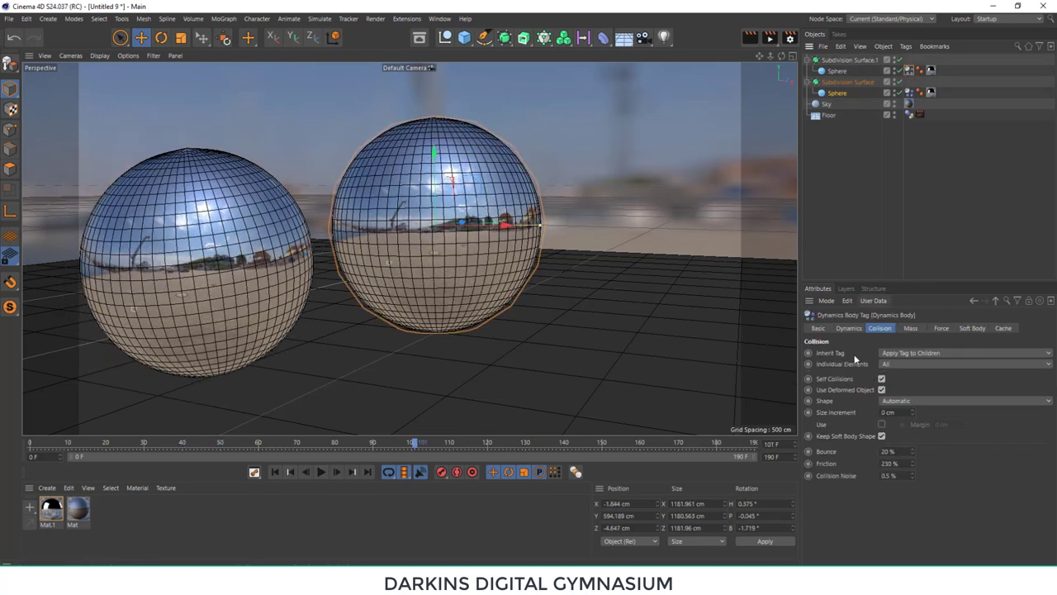
left_click(941, 328)
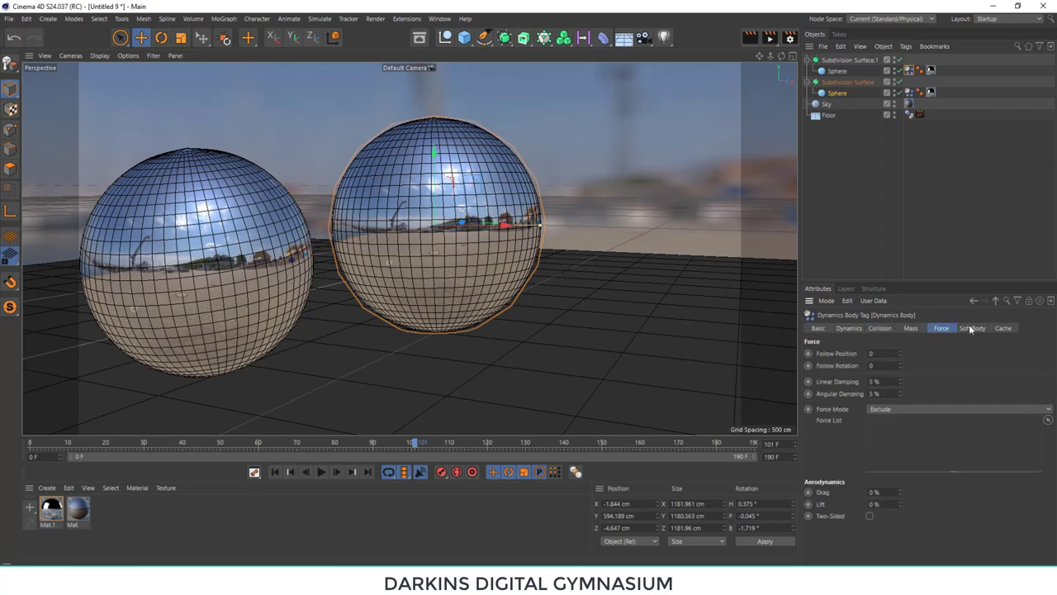
left_click(970, 328)
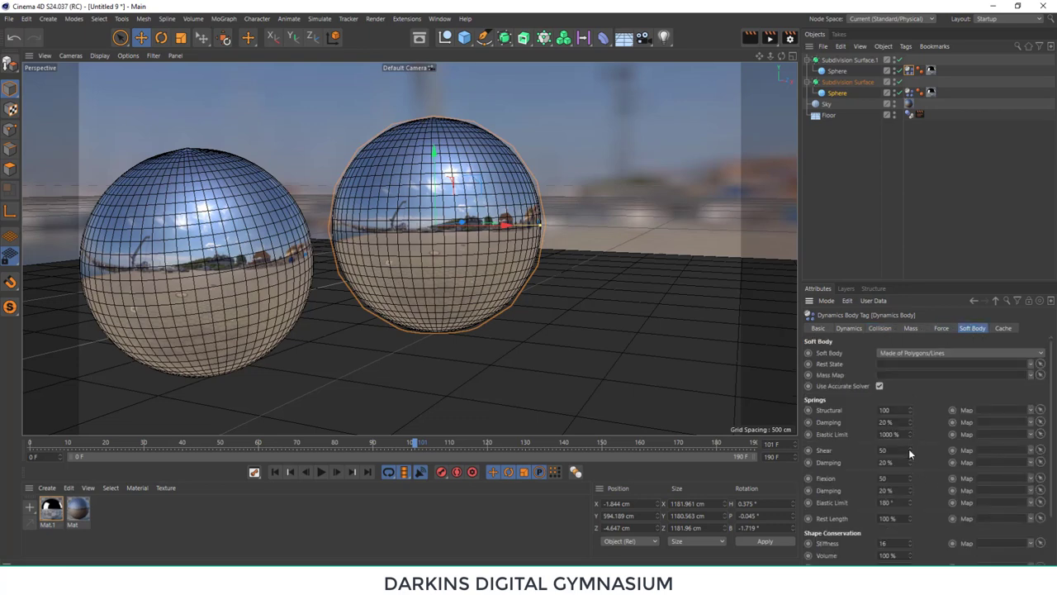
- Raise the soft body springs and shape stiffness to 28, then replay and preview the bounce
mouse_move(909, 450)
left_mouse_down()
mouse_move(921, 450)
mouse_move(917, 475)
left_mouse_up()
left_click(909, 476)
left_click_drag(909, 545, 918, 544)
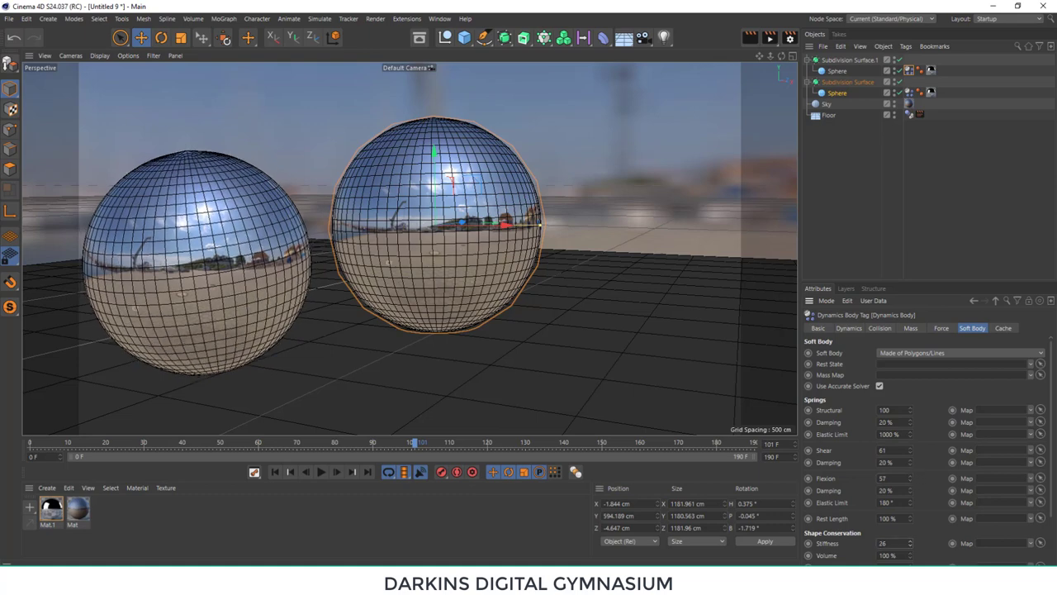
left_click(275, 470)
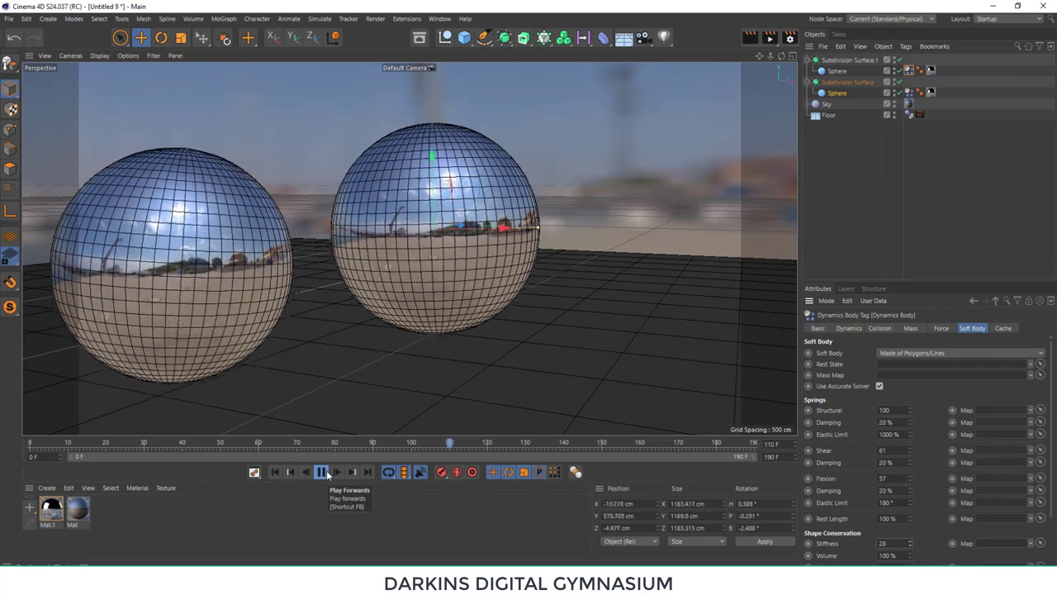
left_click(322, 472)
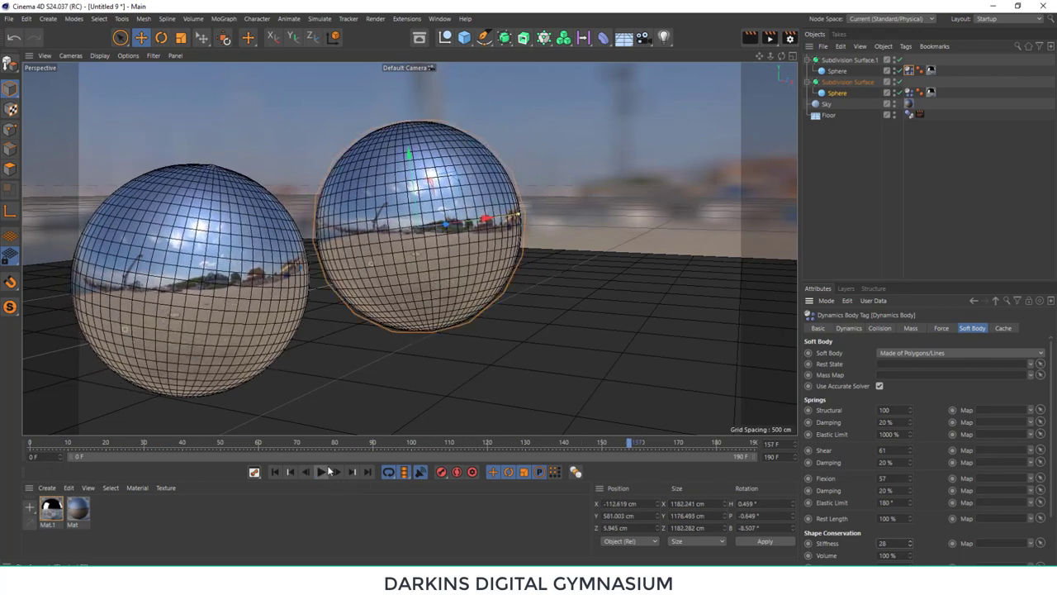
left_click(749, 37)
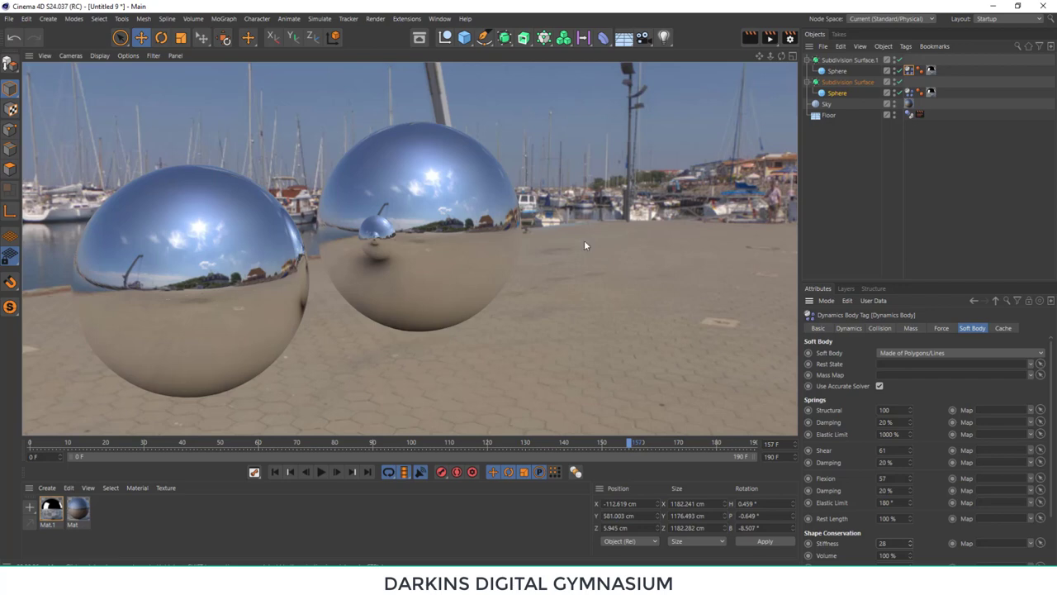
- Add an omni light at X -2734.509 cm, Y 1192.337 cm and render a preview
left_click(856, 160)
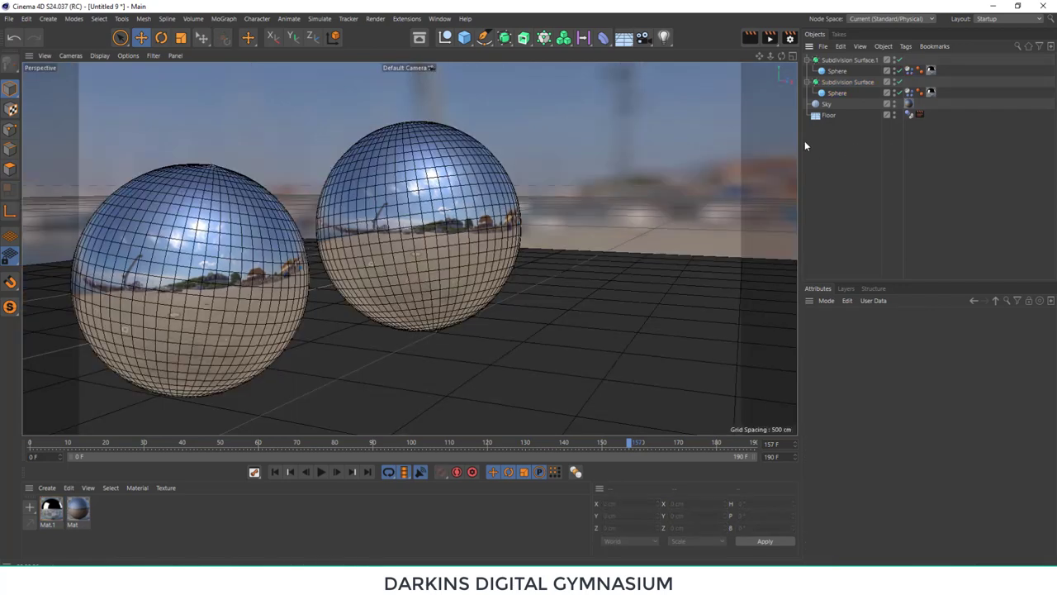
left_click(666, 44)
left_click(715, 52)
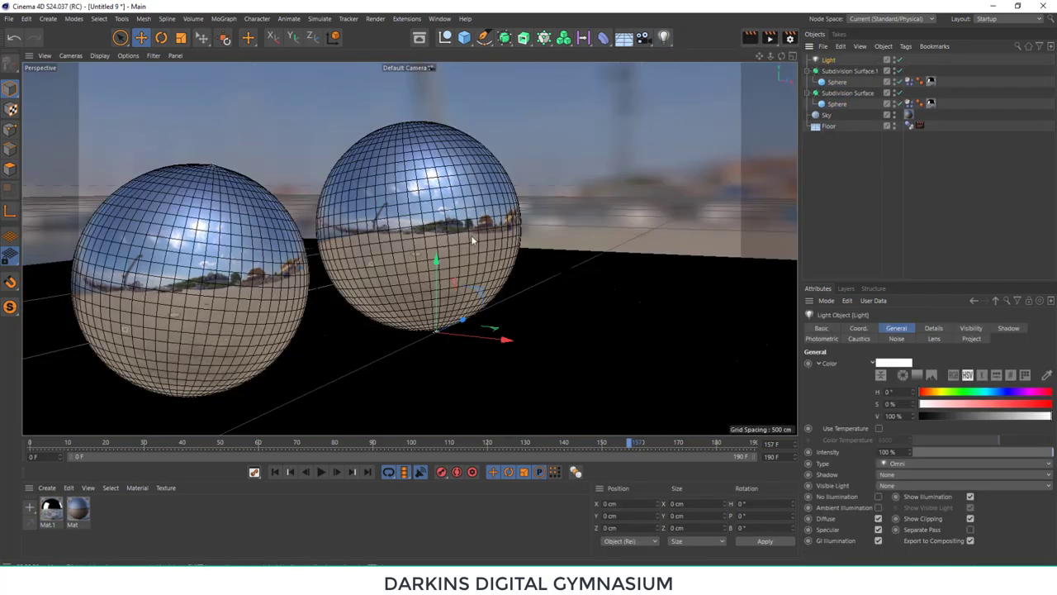
left_click_drag(445, 261, 446, 50)
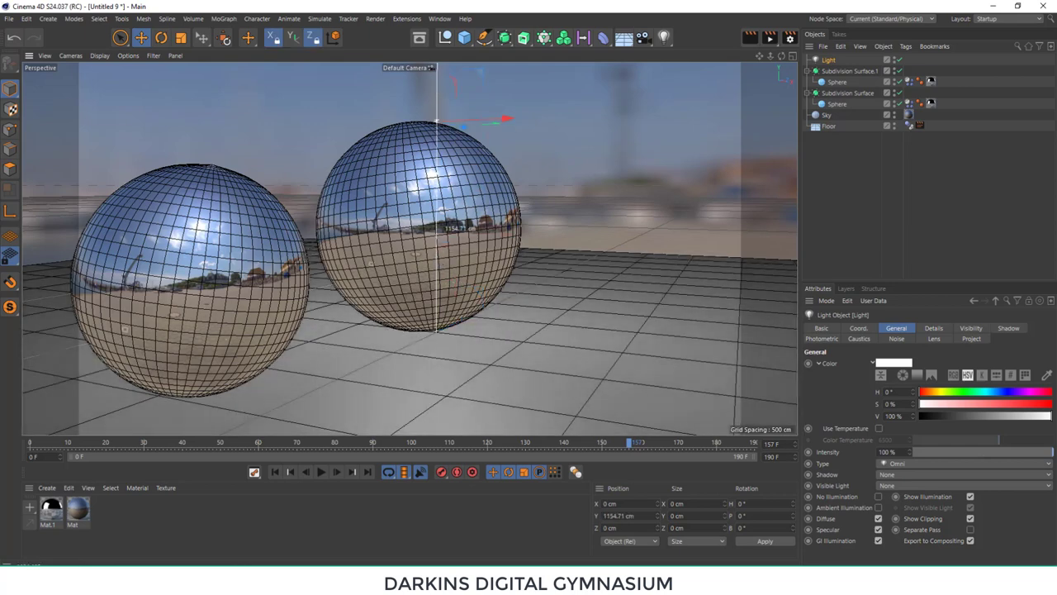
left_click_drag(507, 114, 143, 110)
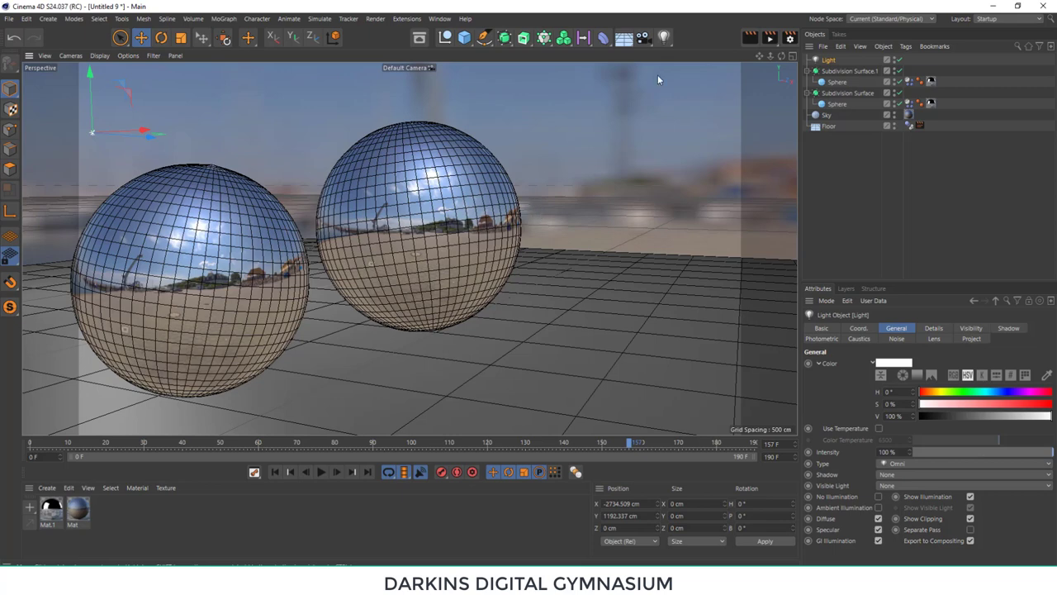
key("ctrl+r")
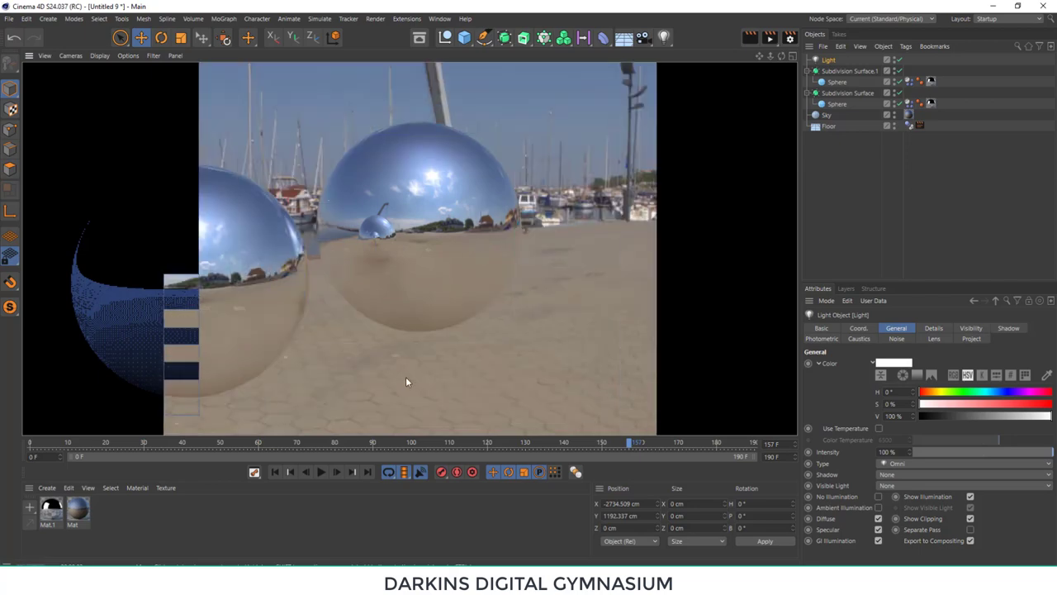
- Lower the floor beneath the spheres, replay to frame 111 and preview-render the scene
left_click(829, 126)
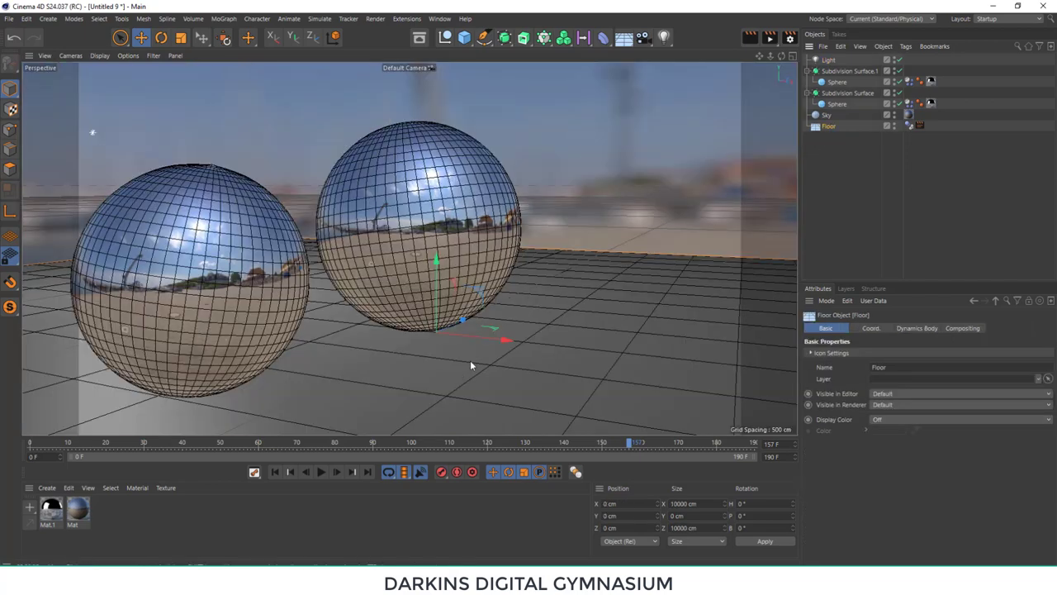
left_click_drag(436, 262, 436, 310)
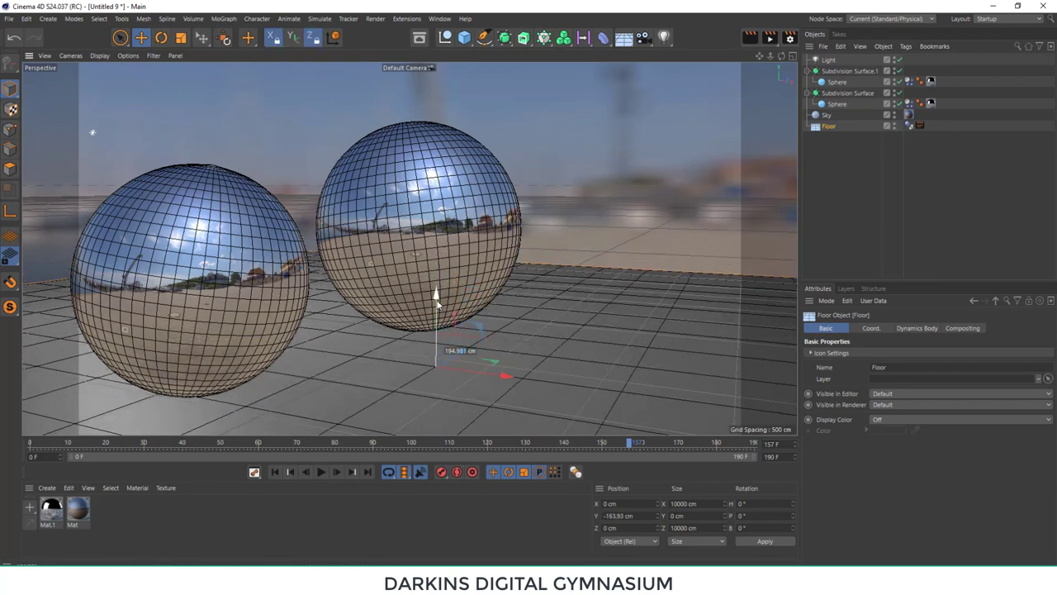
left_click(289, 472)
left_click(320, 472)
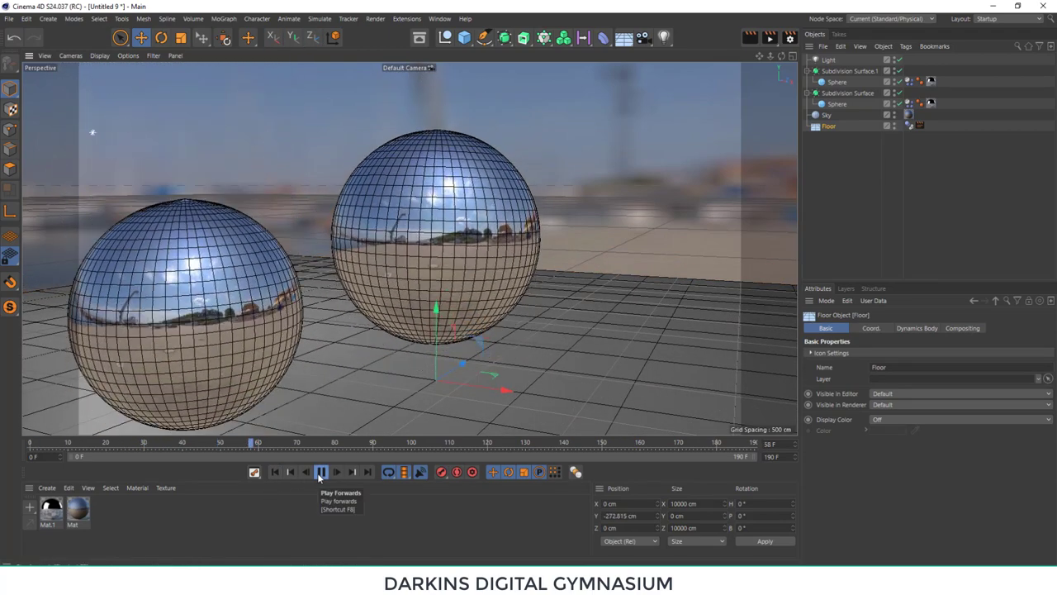
left_click(321, 472)
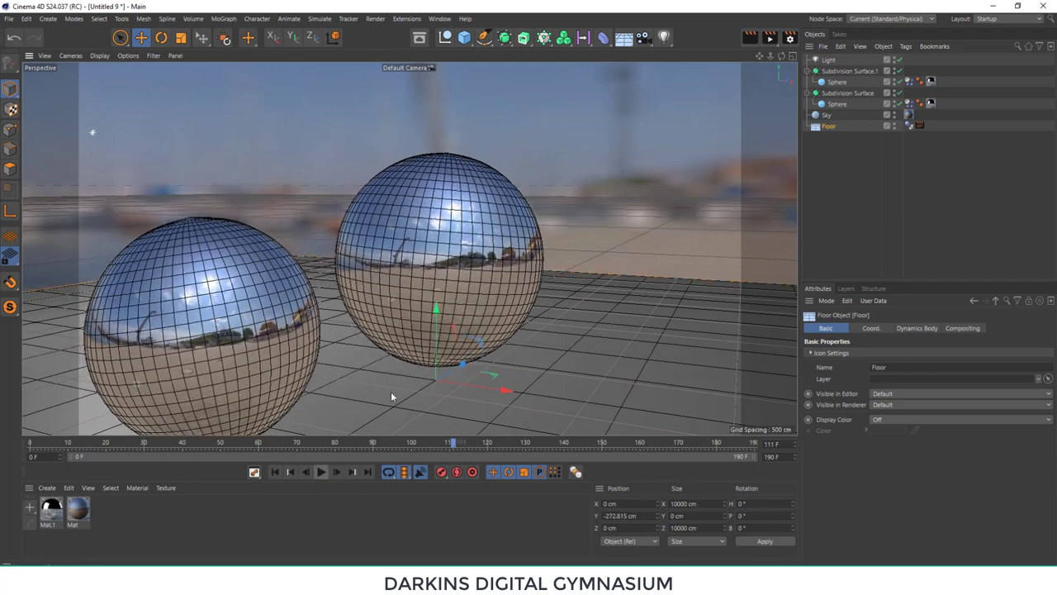
left_click_drag(443, 348, 405, 363, "alt")
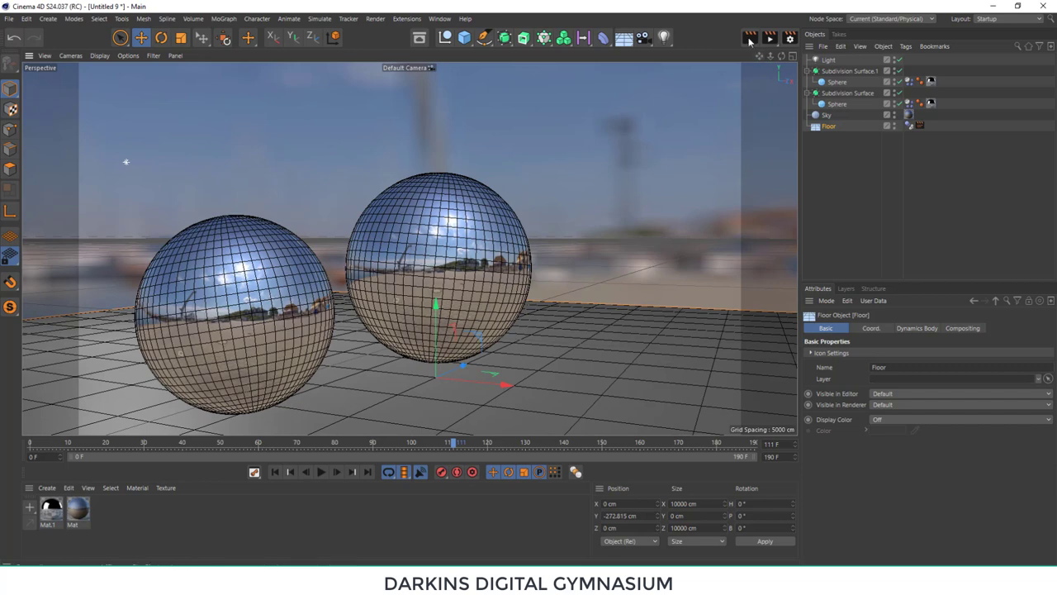
key("ctrl+r")
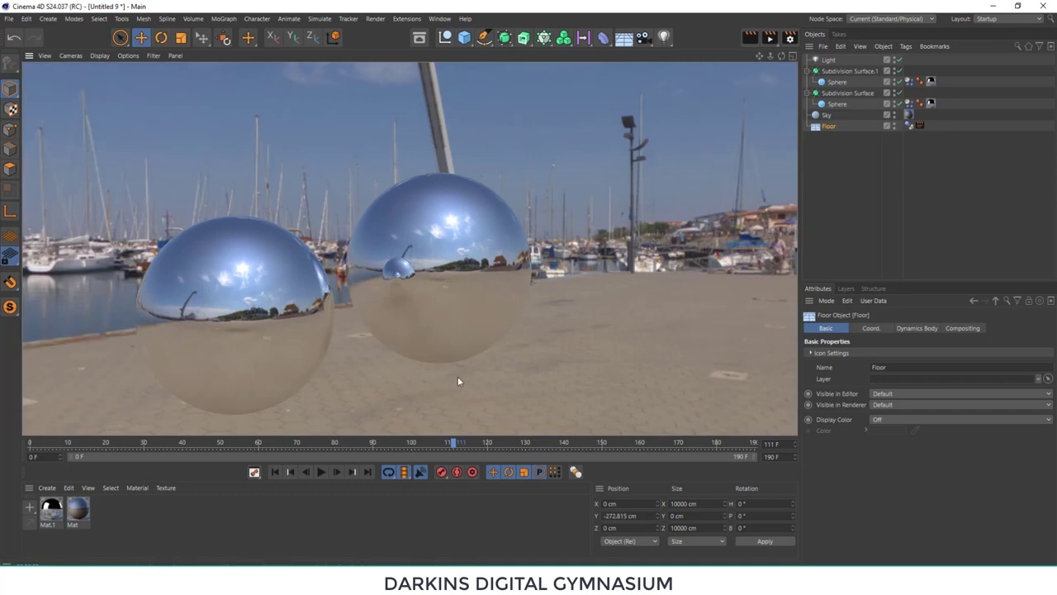
left_click(457, 376)
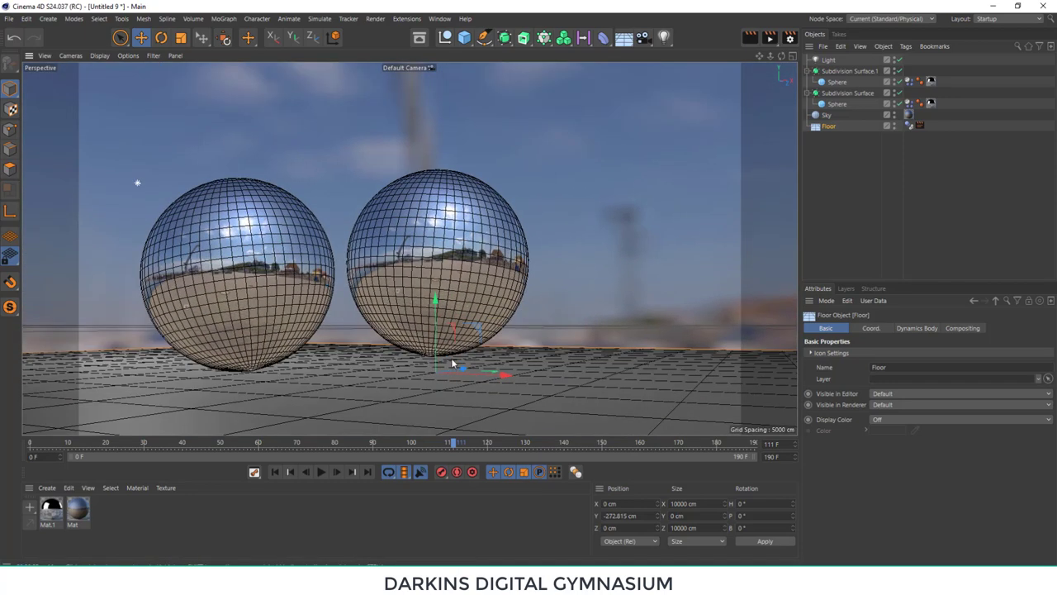
- Drop the floor further to about -819 cm, replay the fall and render the settled spheres
mouse_move(436, 308)
left_mouse_down()
mouse_move(444, 401)
mouse_move(445, 387)
mouse_move(343, 427)
left_mouse_up()
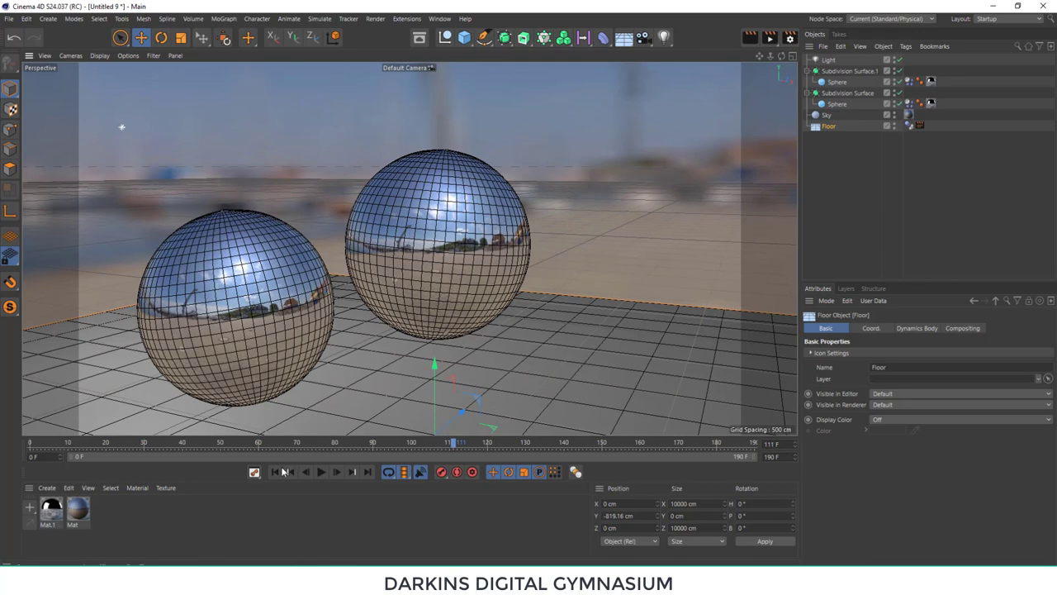
left_click(279, 472)
left_click(321, 472)
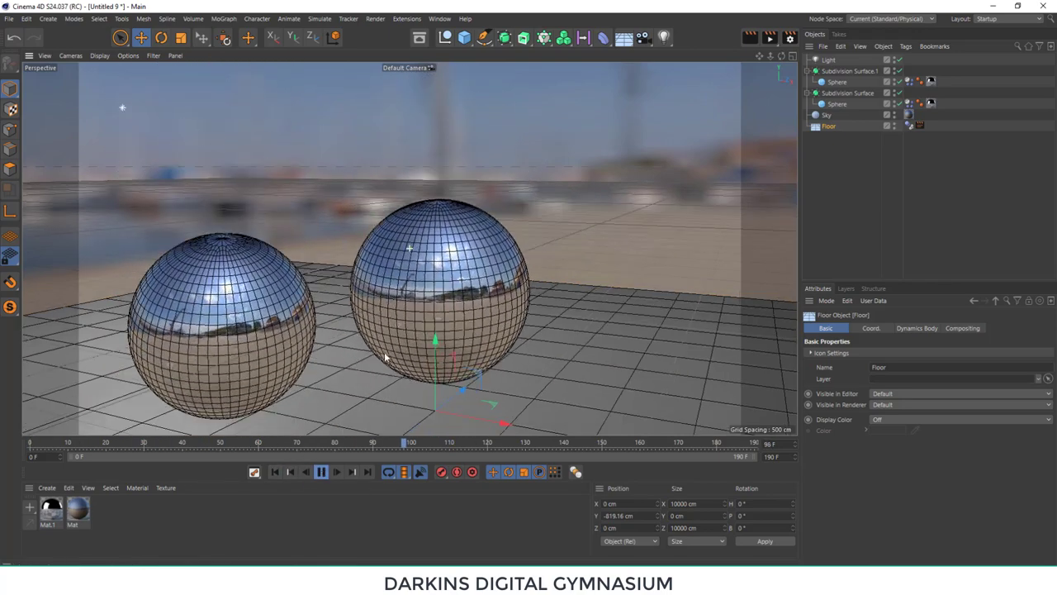
key("F8")
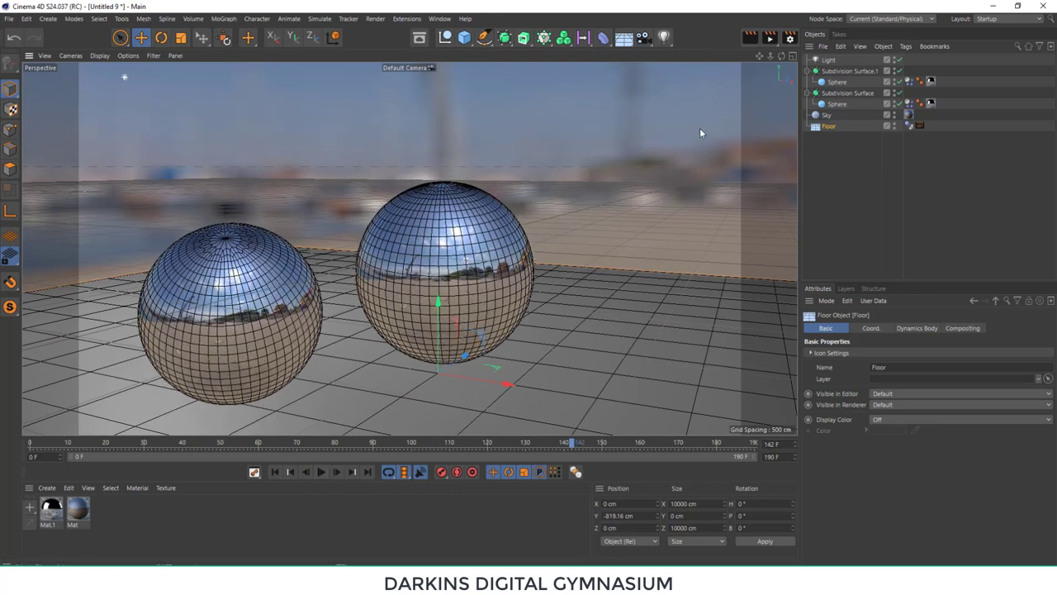
key("ctrl+r")
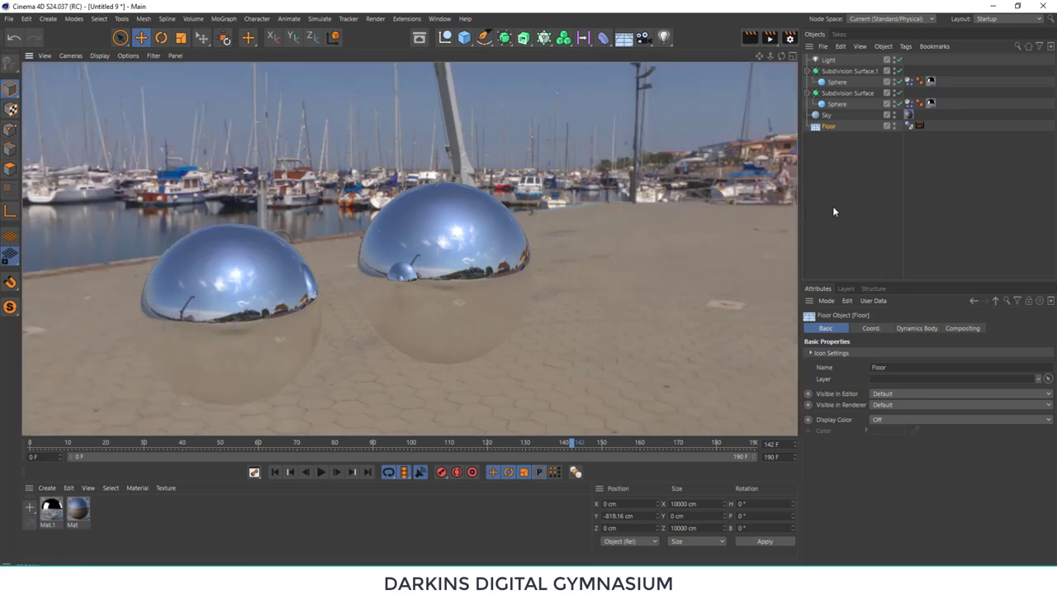
- Duplicate Subdivision Surface.1, push the copy back right and set its radius to 1834.695
left_click(839, 71)
left_click(840, 46)
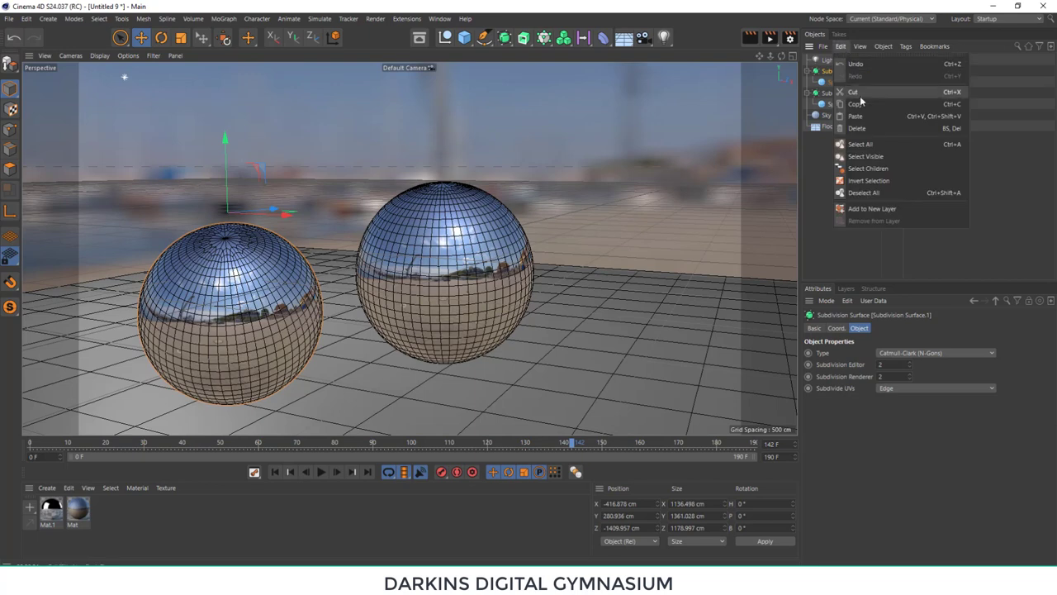
left_click(840, 47)
left_click(840, 47)
left_click(863, 117)
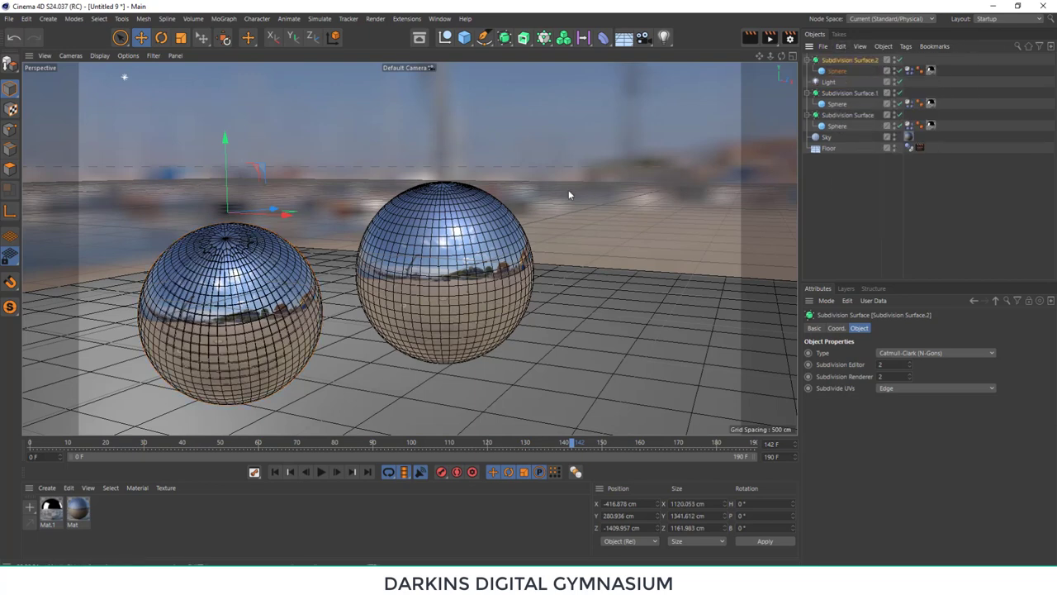
left_click_drag(276, 204, 657, 108)
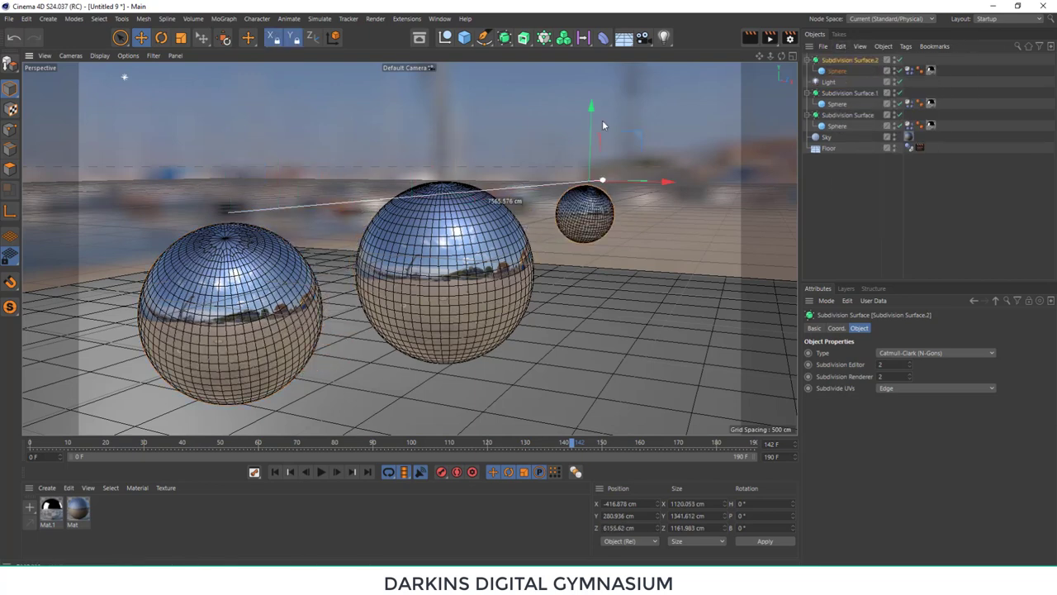
left_click(836, 71)
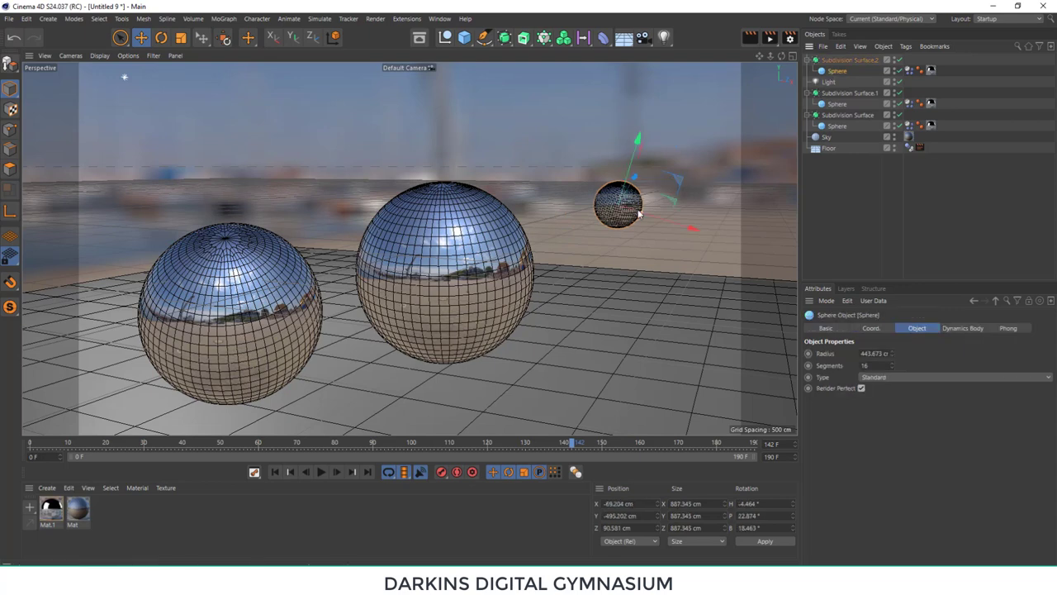
left_click_drag(667, 219, 721, 235)
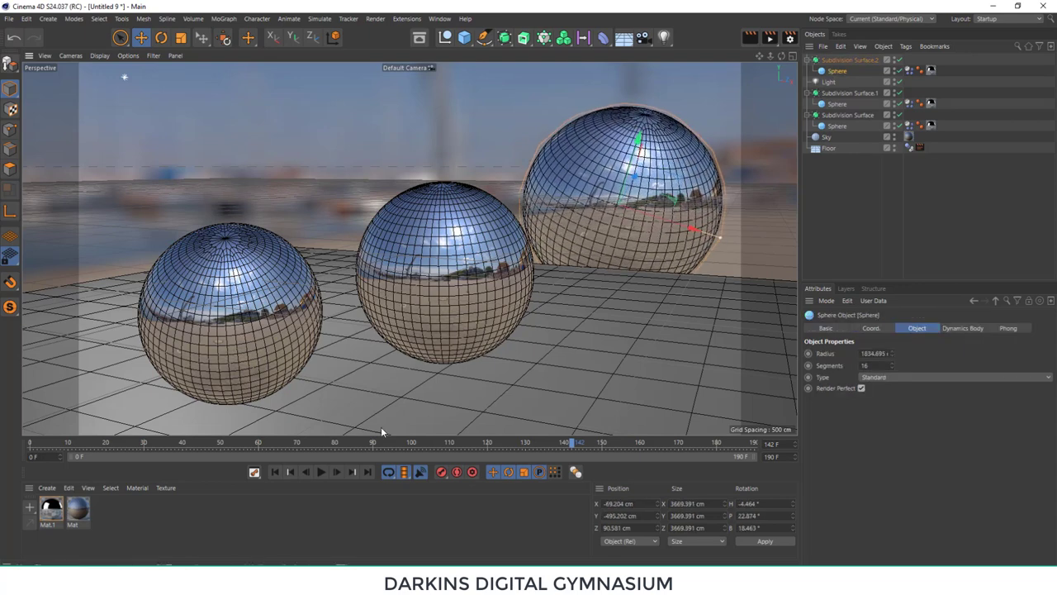
- Replay the fall to frame 143 and preview-render all three spheres
left_click(276, 472)
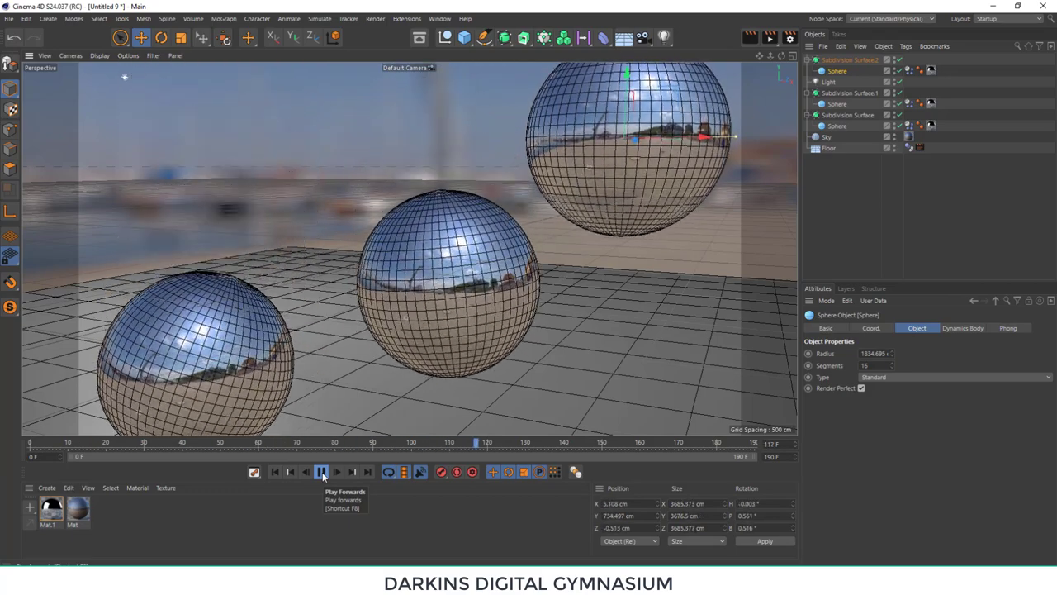
left_click(322, 472)
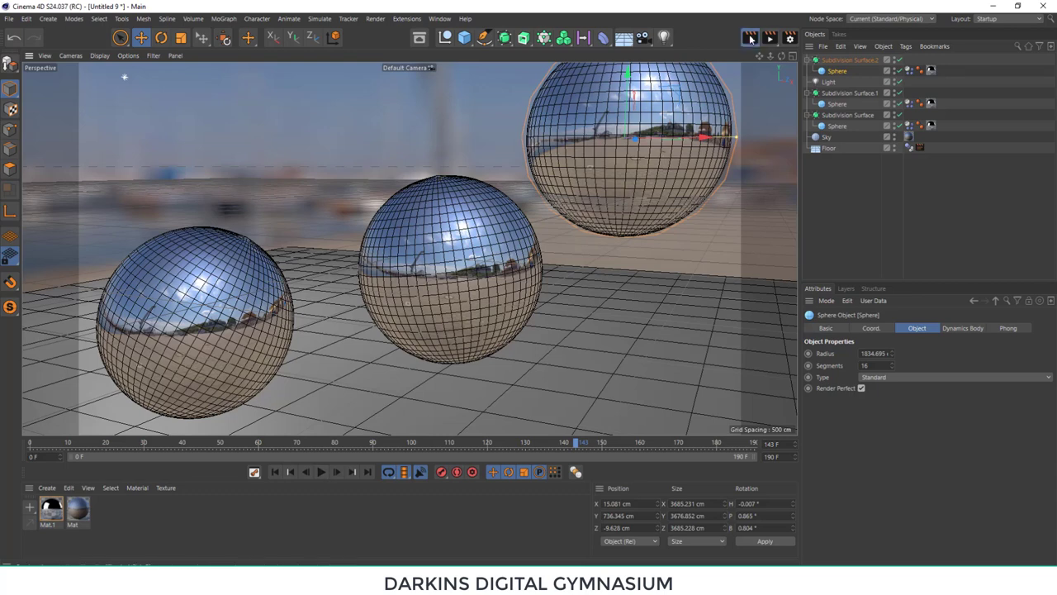
left_click(748, 37)
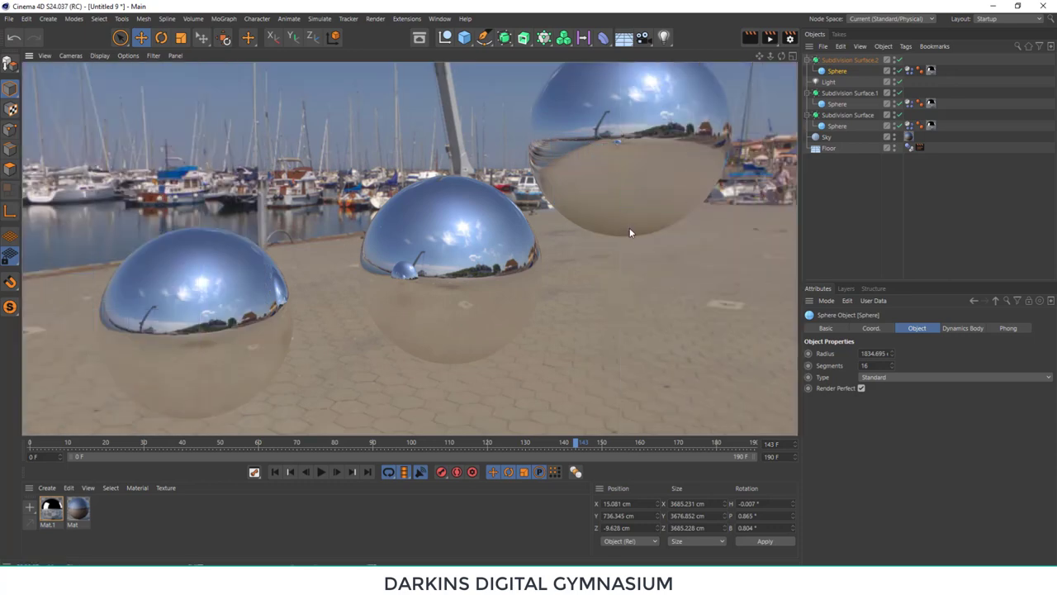
left_click(919, 147)
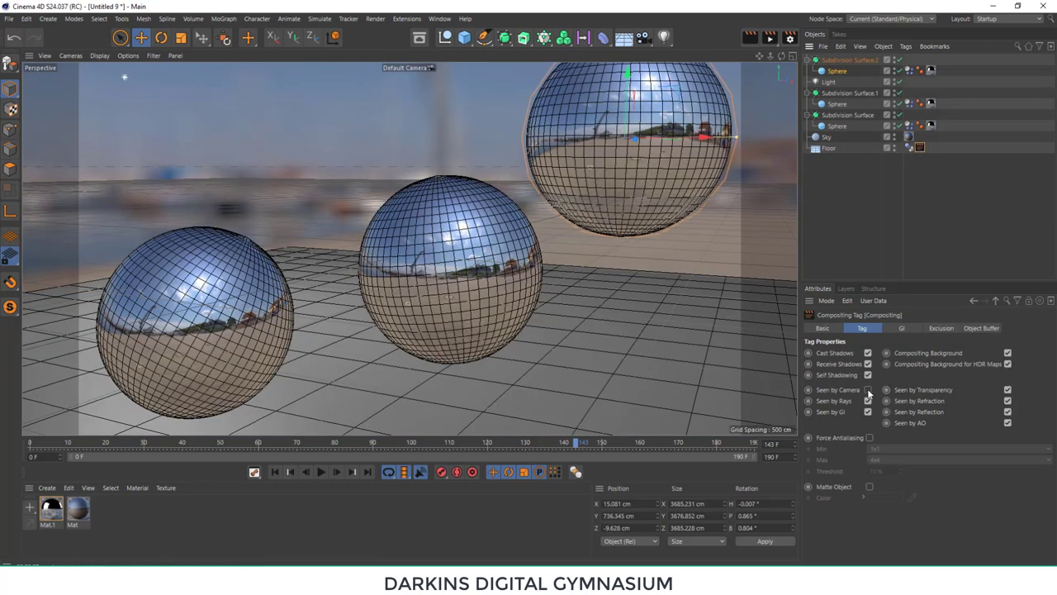
- Make the floor visible to the camera, render the three spheres, and open Render Settings
left_click(867, 390)
key("ctrl+r")
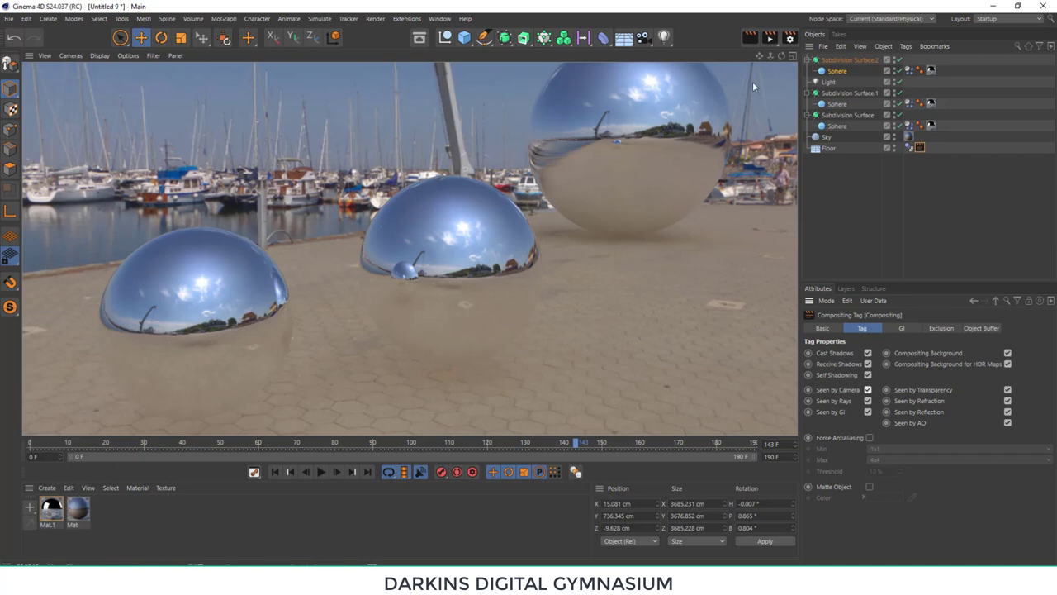
left_click(789, 38)
- Add the Ambient Occlusion effect and preview-render the three chrome spheres
left_click(625, 221)
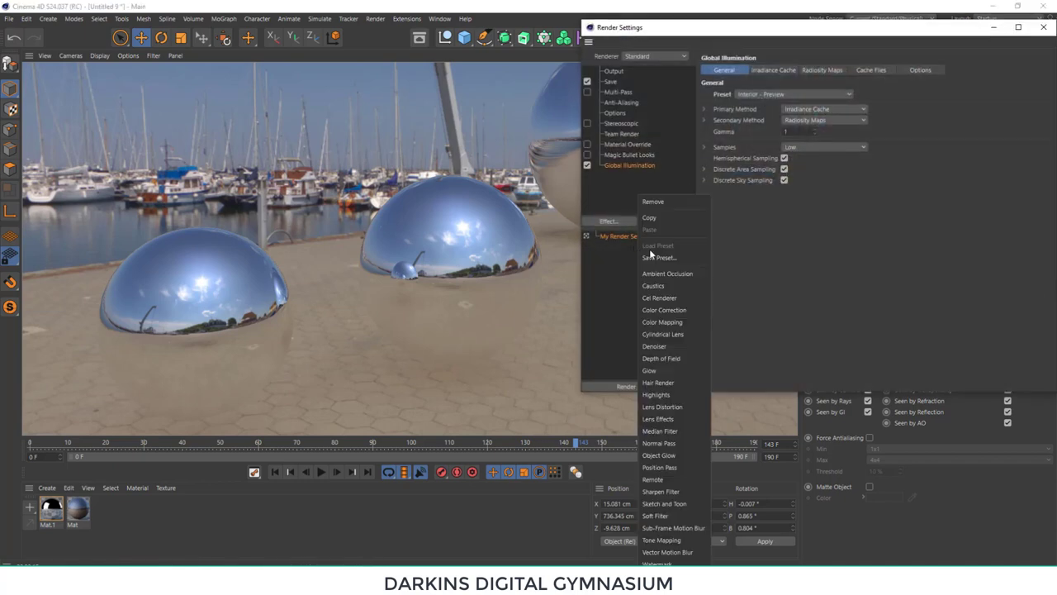
left_click(681, 271)
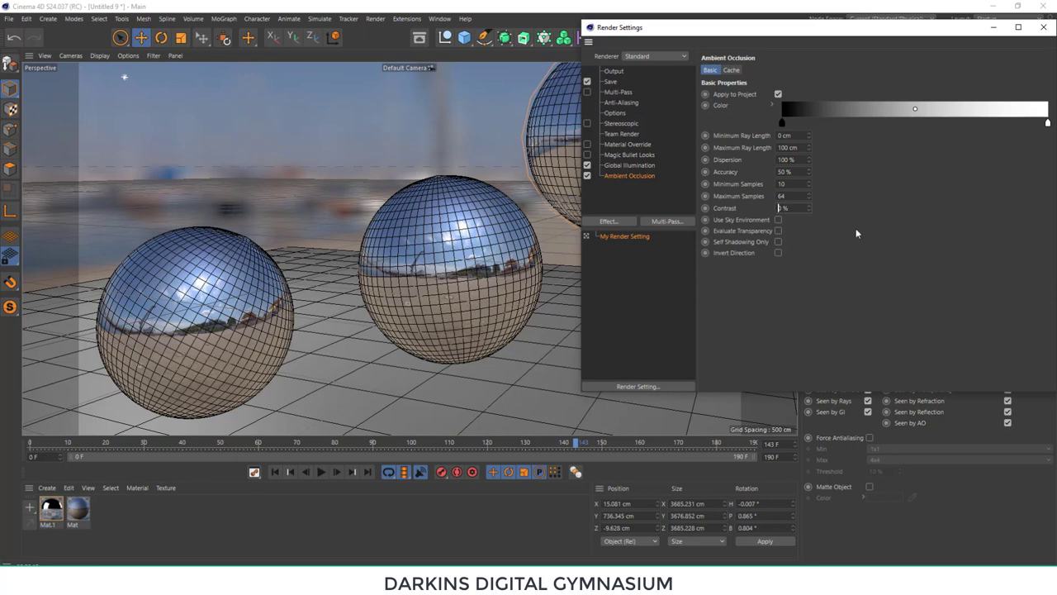
left_click(1042, 28)
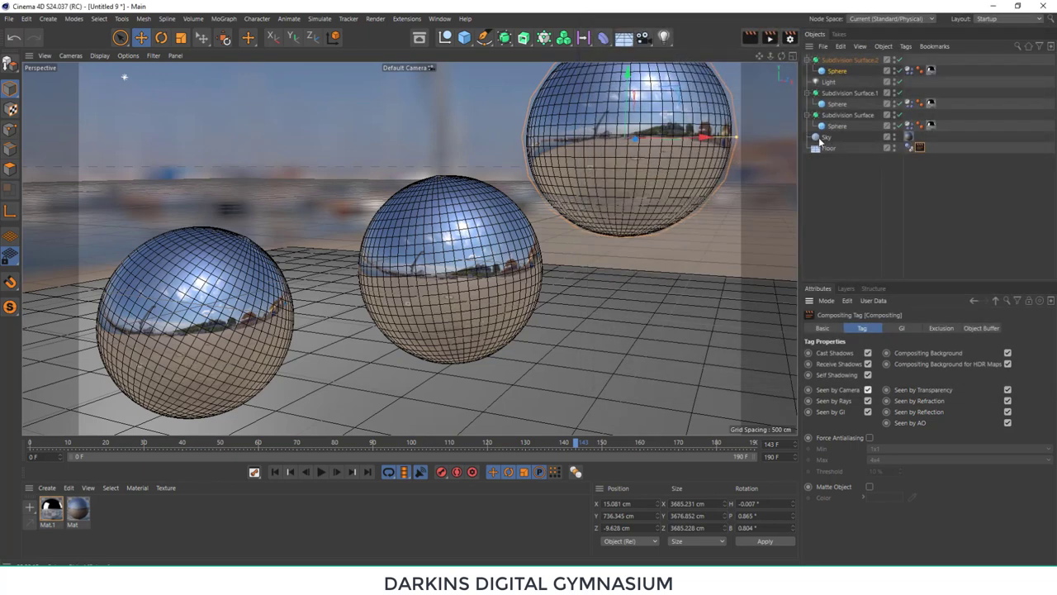
left_click(750, 37)
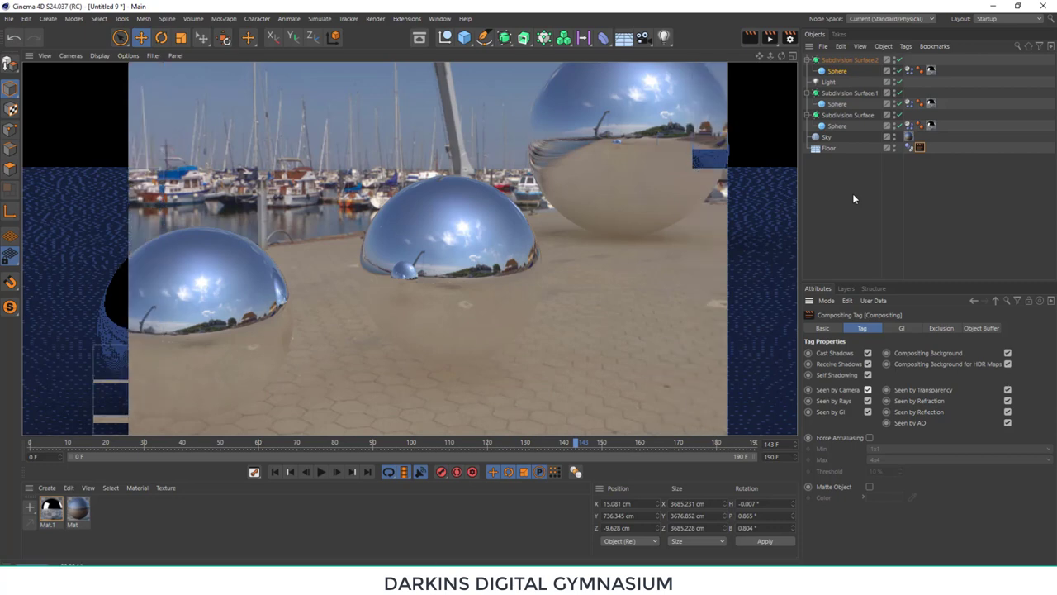
left_click(828, 83)
- Switch the light's shadow type to Shadow Maps (Soft), then test-render and clear the preview
left_click(1009, 328)
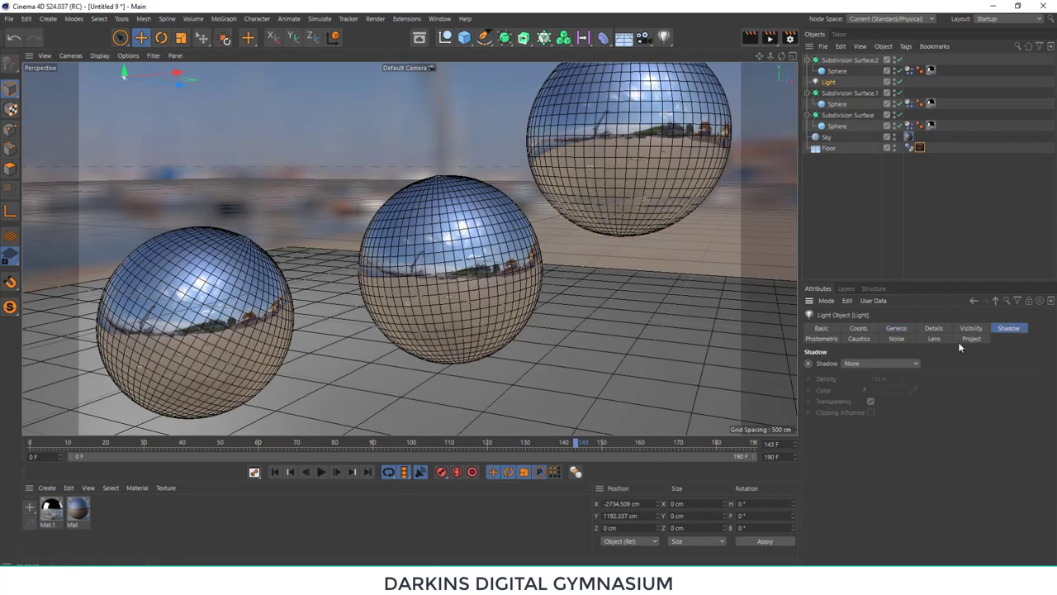
left_click(875, 361)
left_click(874, 381)
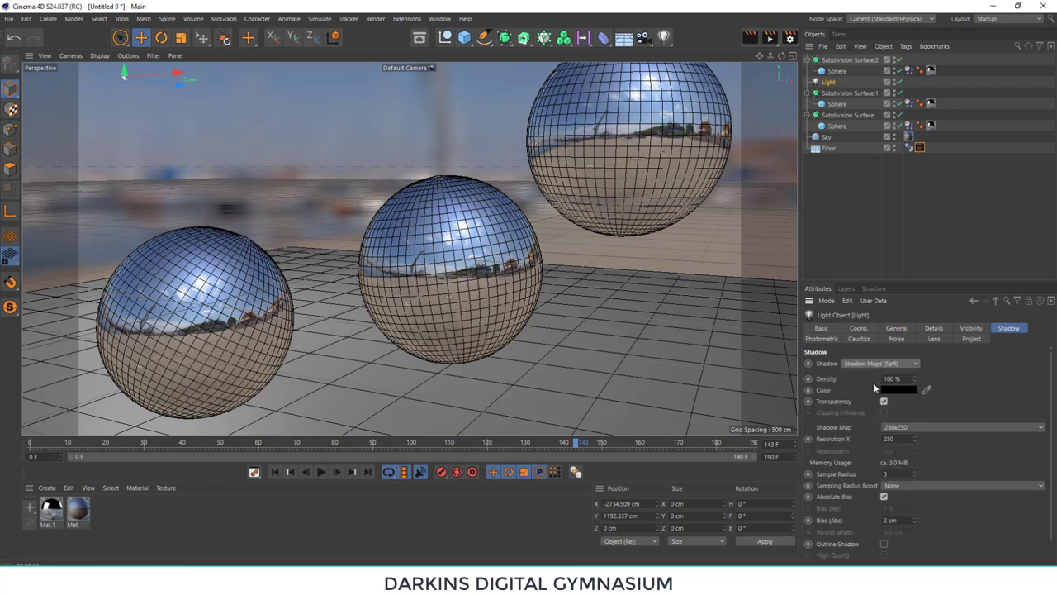
left_click(750, 38)
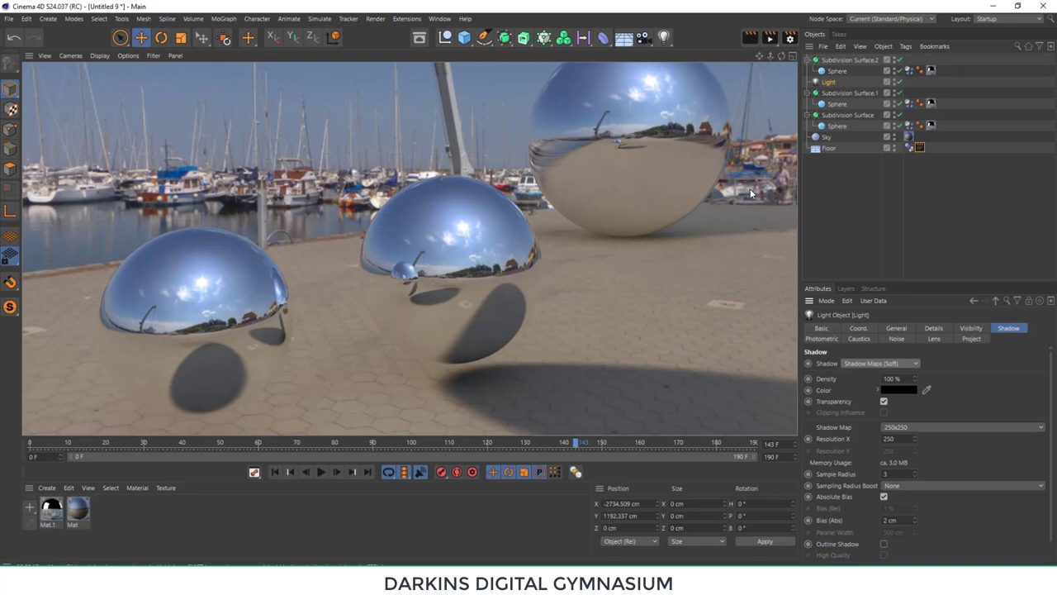
left_click(833, 83)
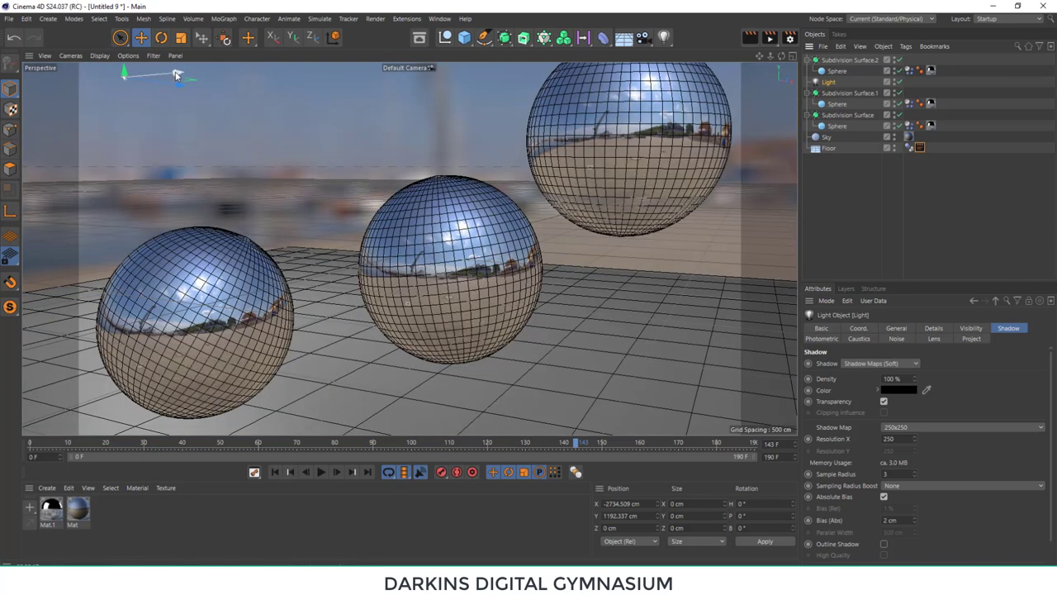
- Push the light further back and switch to a four-view layout framing the light and spheres
left_click_drag(176, 76, 513, 125)
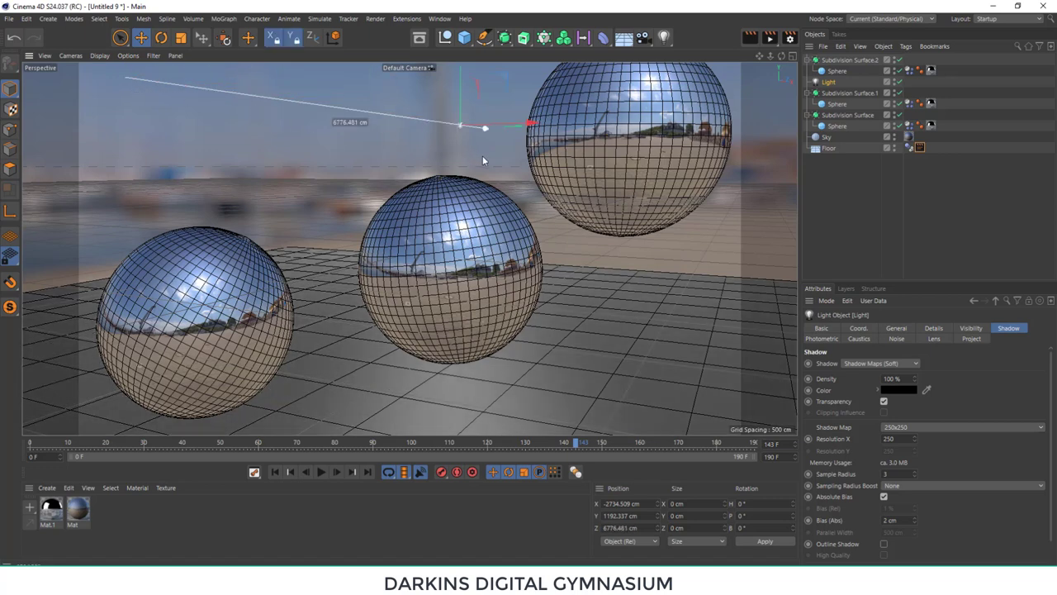
left_click(791, 57)
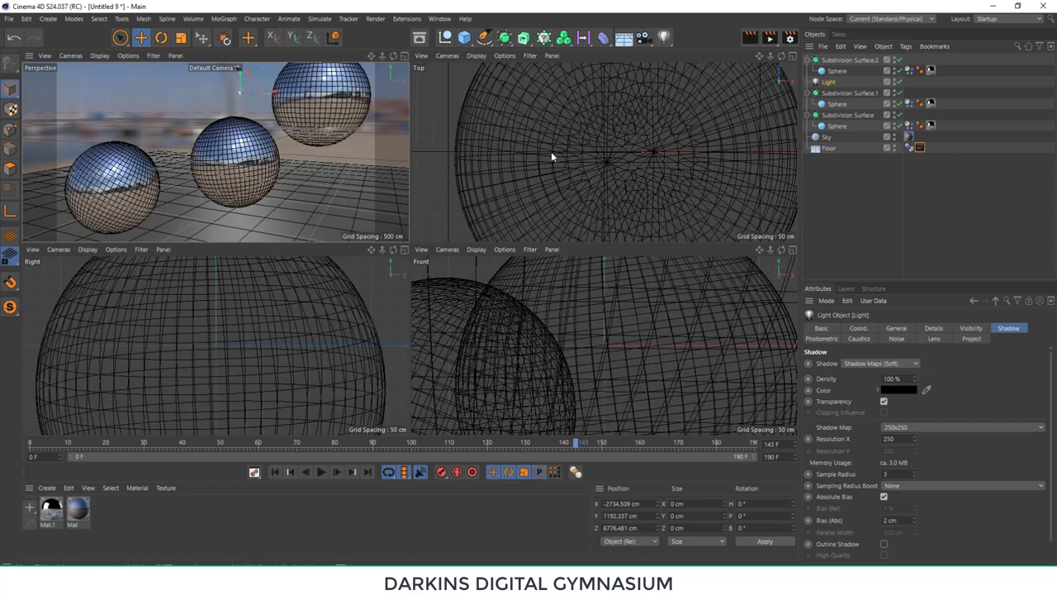
scroll(248, 165, "down", 5)
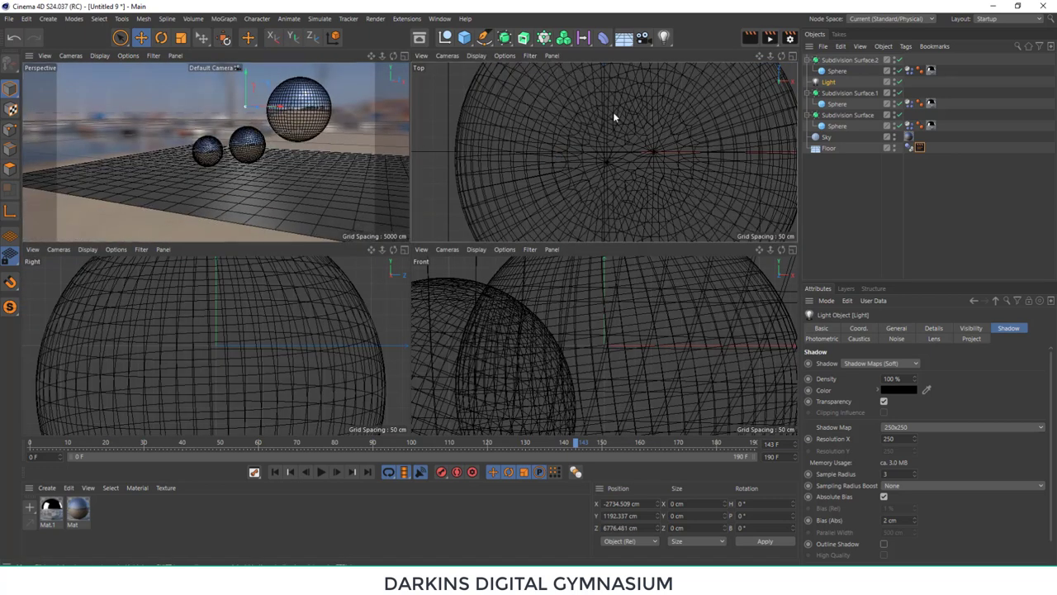
scroll(613, 111, "down", 5)
scroll(613, 111, "down", 3)
scroll(559, 221, "down", 3)
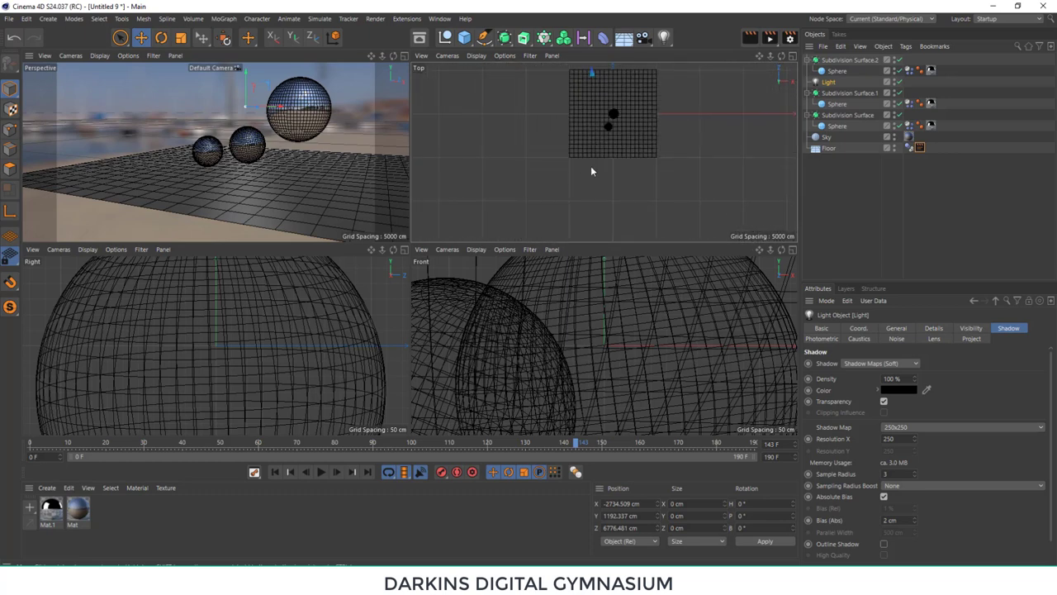
scroll(605, 145, "up", 2)
scroll(606, 144, "up", 3)
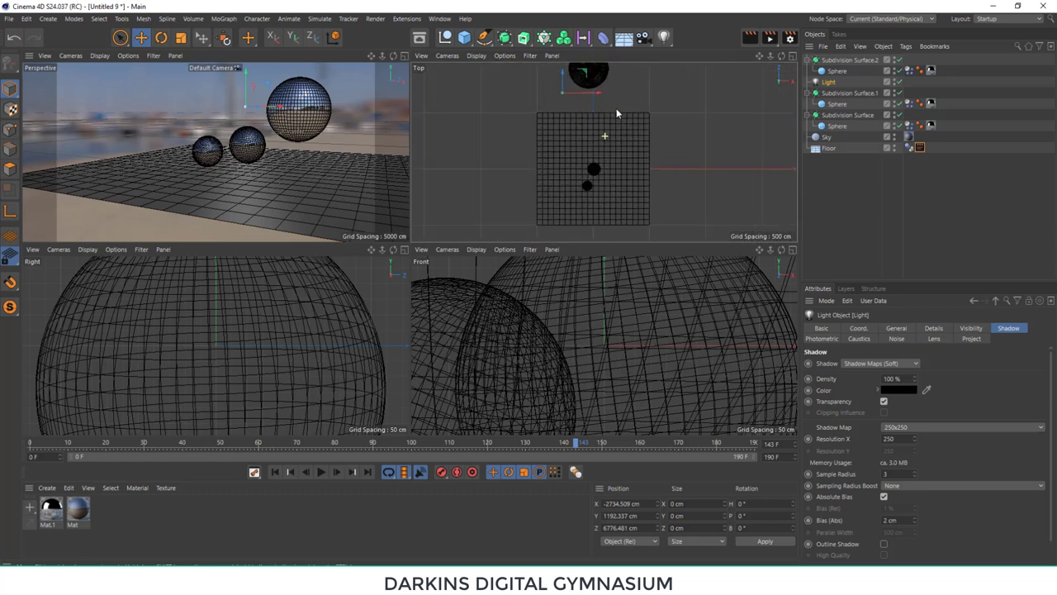
scroll(304, 181, "up", 3)
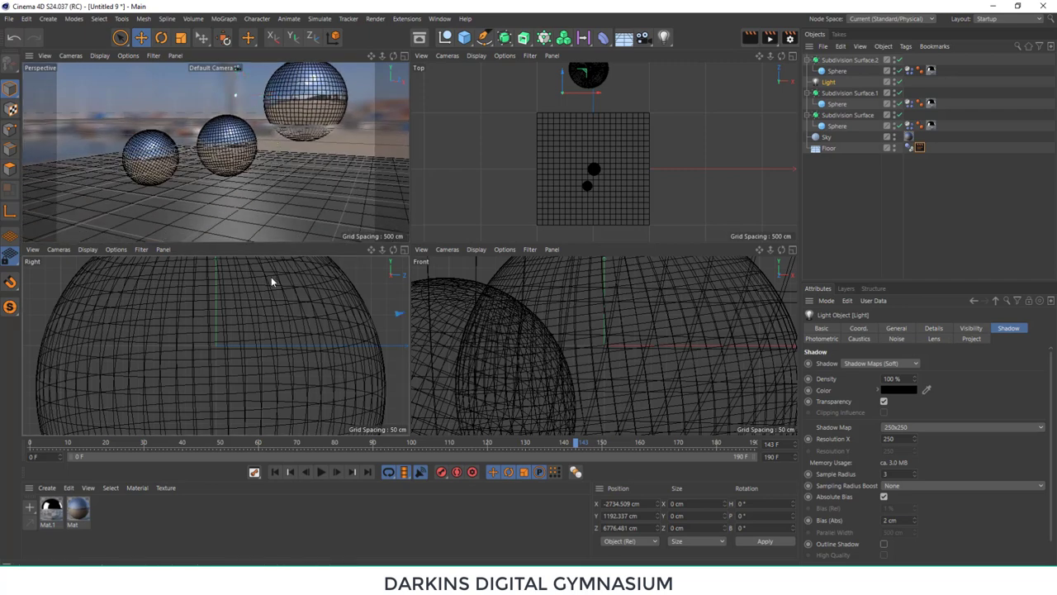
scroll(272, 285, "down", 5)
middle_click_drag(273, 301, 212, 345, "alt")
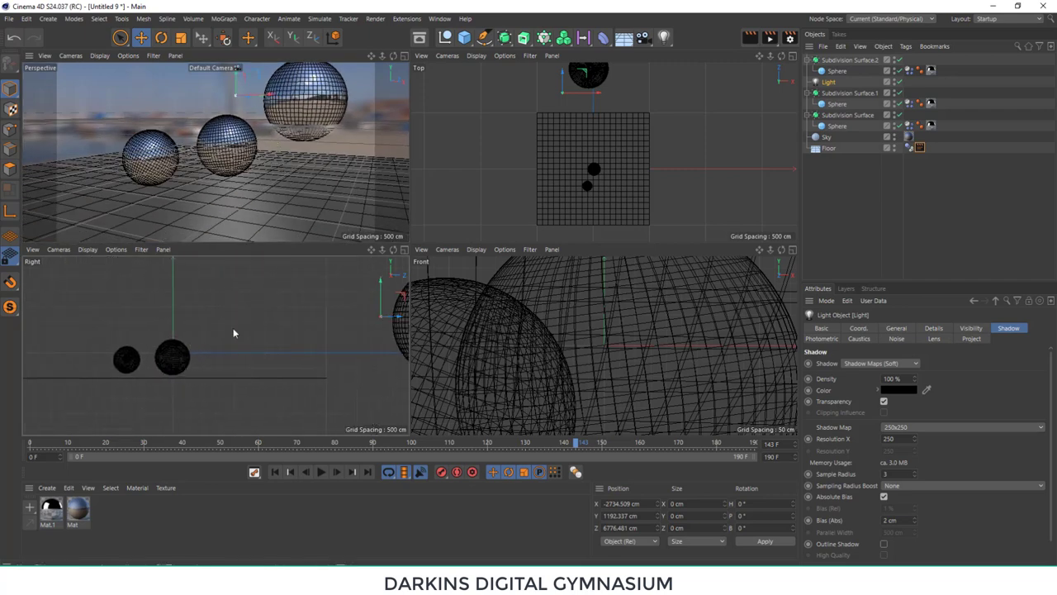
scroll(234, 333, "down", 2)
scroll(552, 314, "down", 3)
scroll(561, 359, "down", 2)
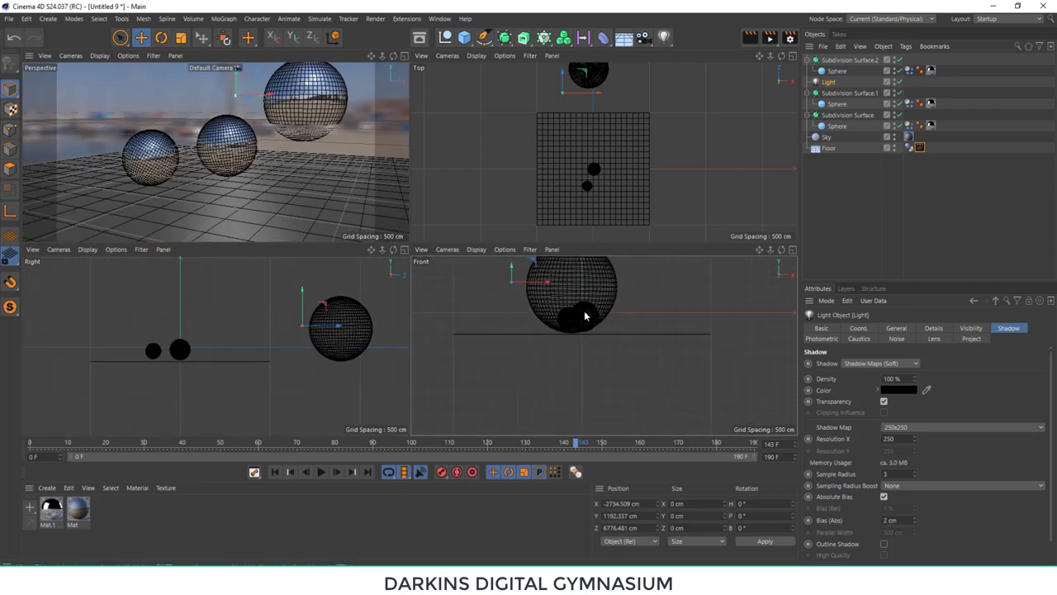
middle_click_drag(585, 314, 609, 349, "alt")
scroll(615, 342, "up", 1)
scroll(619, 334, "up", 1)
scroll(603, 346, "up", 1)
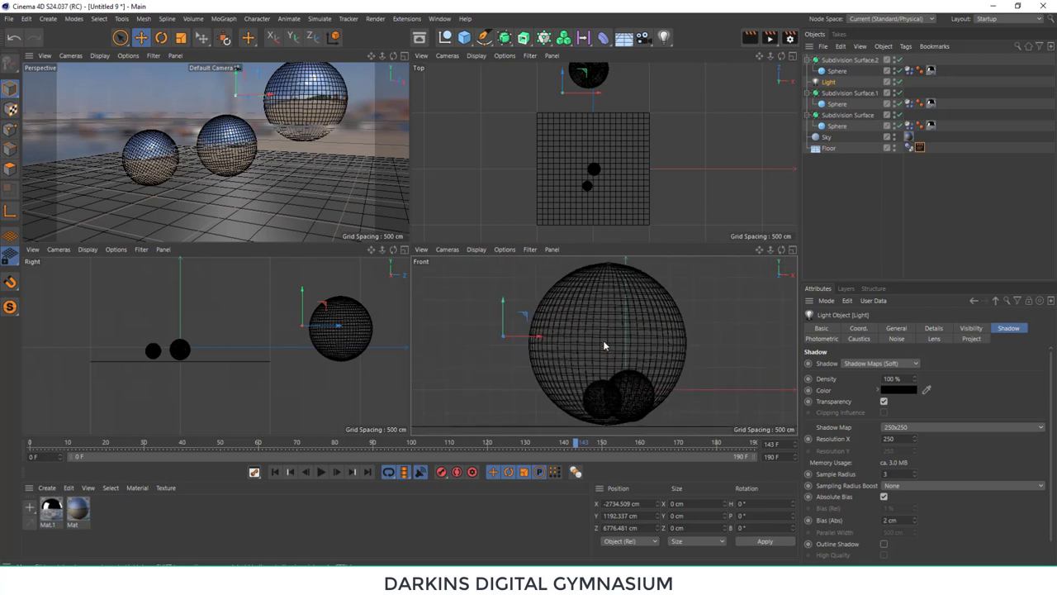
- In the Top and Front views, shift the light aside and raise it to about X 9105, Y 5296, Z -733 cm
left_click(563, 75)
mouse_move(563, 74)
left_mouse_down()
mouse_move(697, 175)
mouse_move(719, 170)
mouse_move(695, 145)
left_mouse_up()
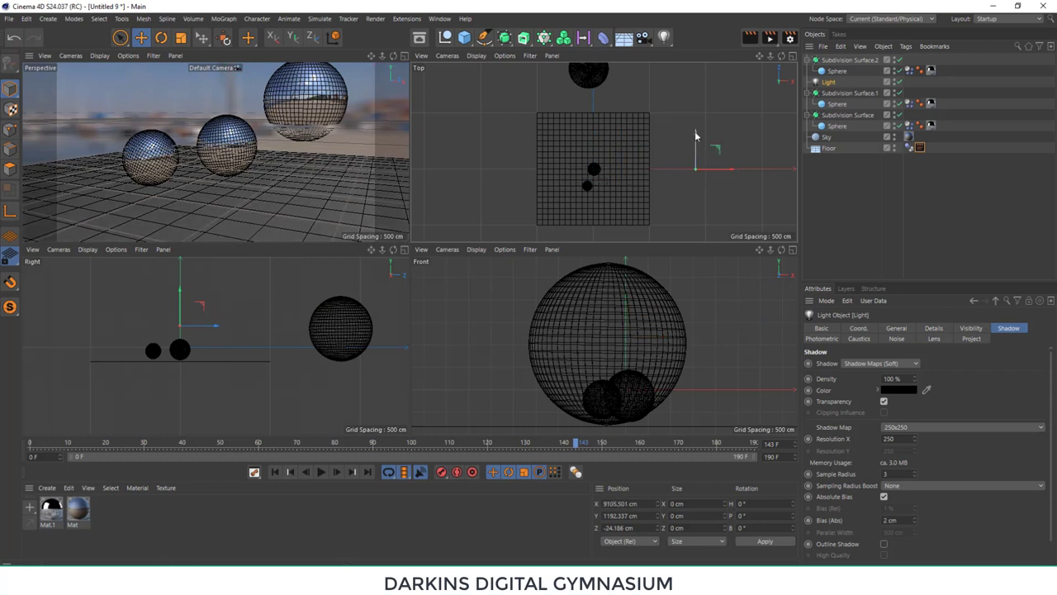
scroll(636, 300, "down", 5)
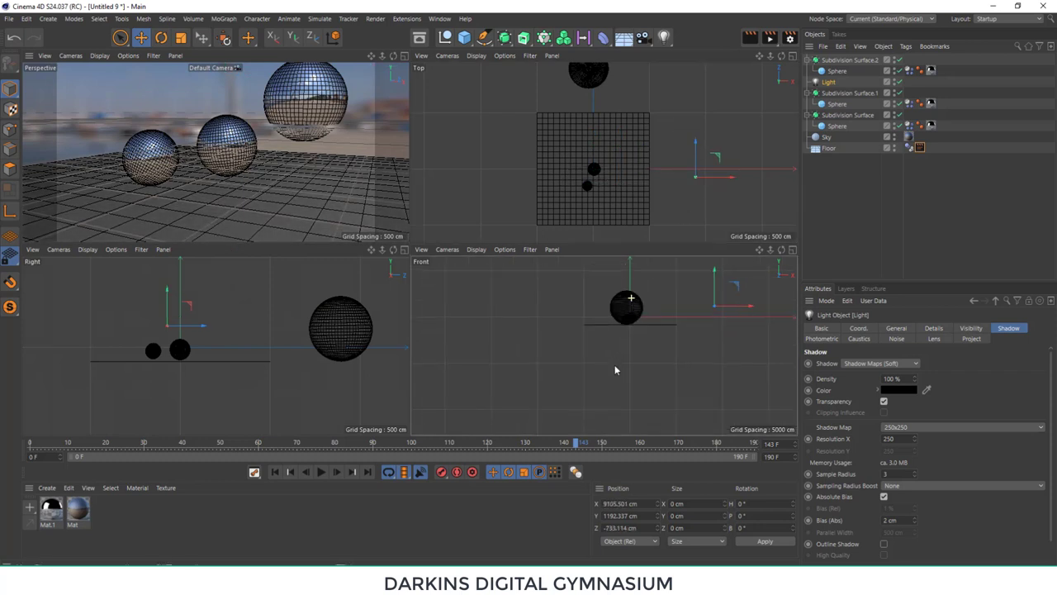
left_click_drag(667, 312, 666, 278)
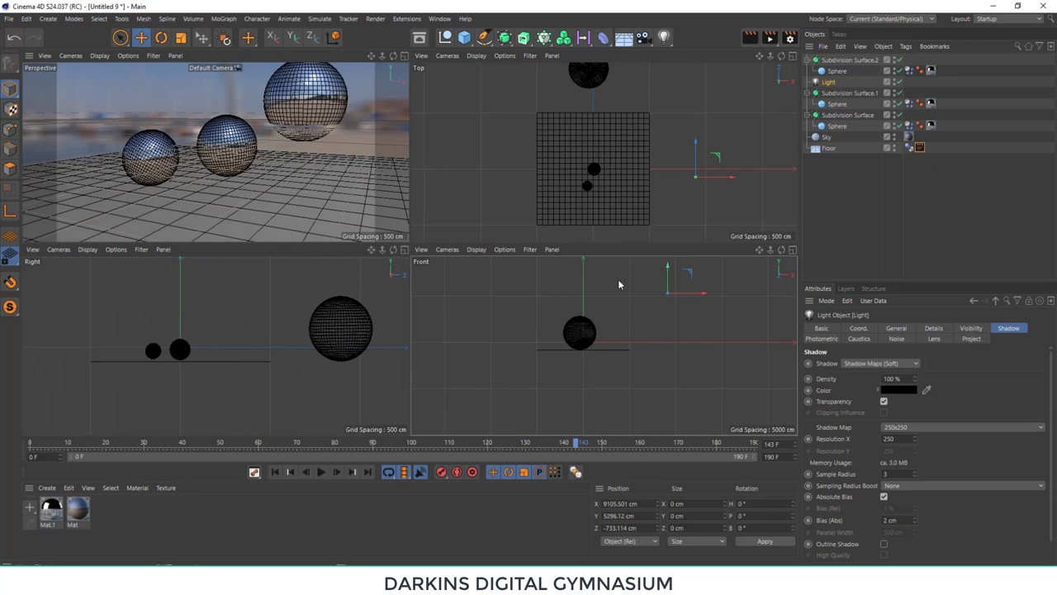
scroll(595, 302, "up", 5)
middle_click_drag(594, 303, 609, 318, "alt")
scroll(630, 300, "up", 2)
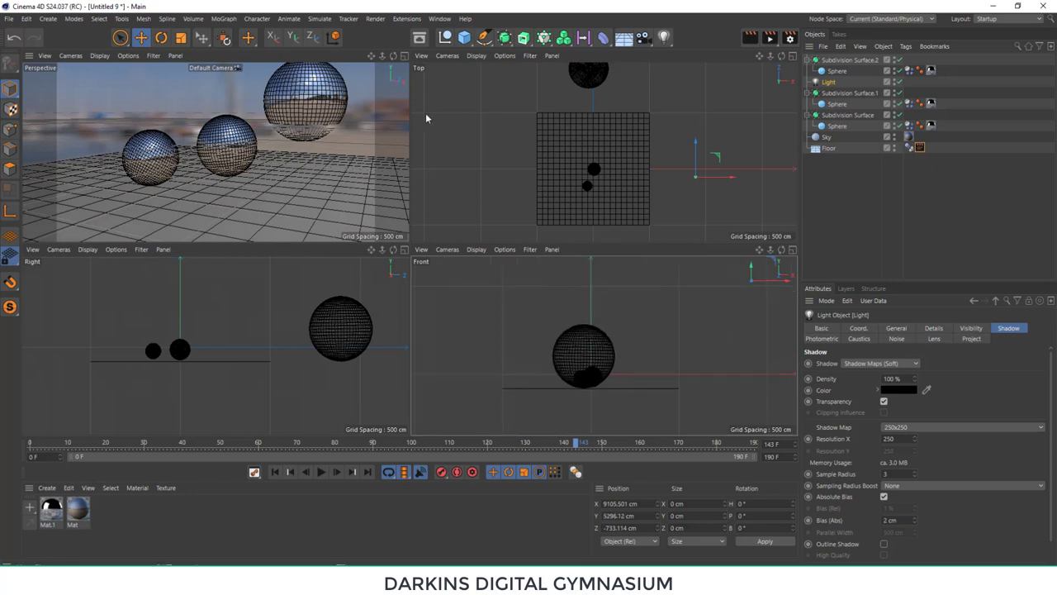
- Return to a single full-size Perspective viewport
left_click(404, 56)
scroll(421, 275, "down", 1)
scroll(421, 275, "down", 1)
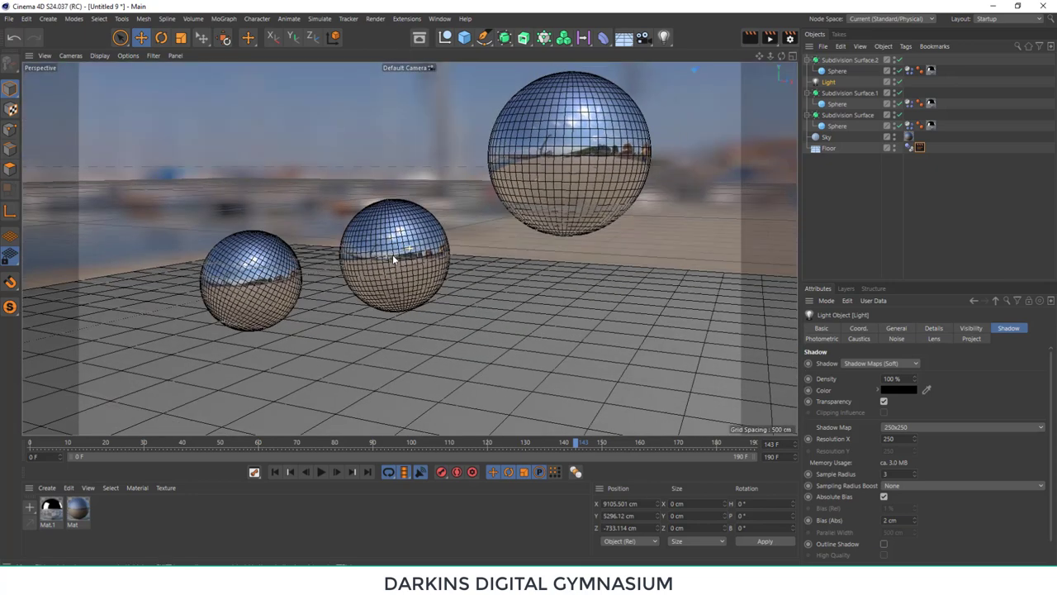
scroll(421, 275, "down", 1)
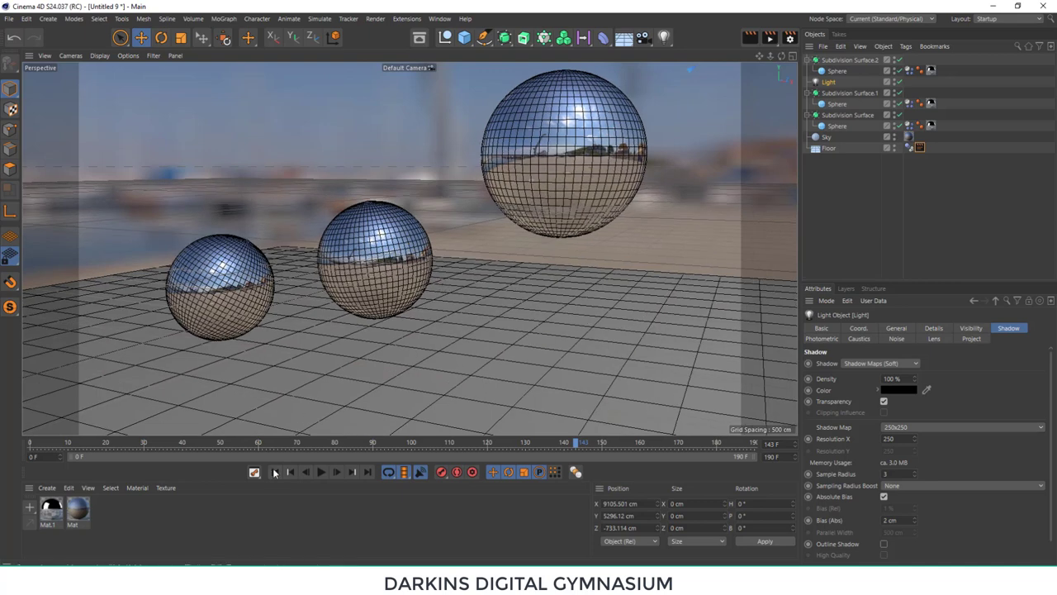
- Play the bounce from frame 0, stop at frame 83, and preview-render it before clearing
left_click(275, 471)
left_click(321, 471)
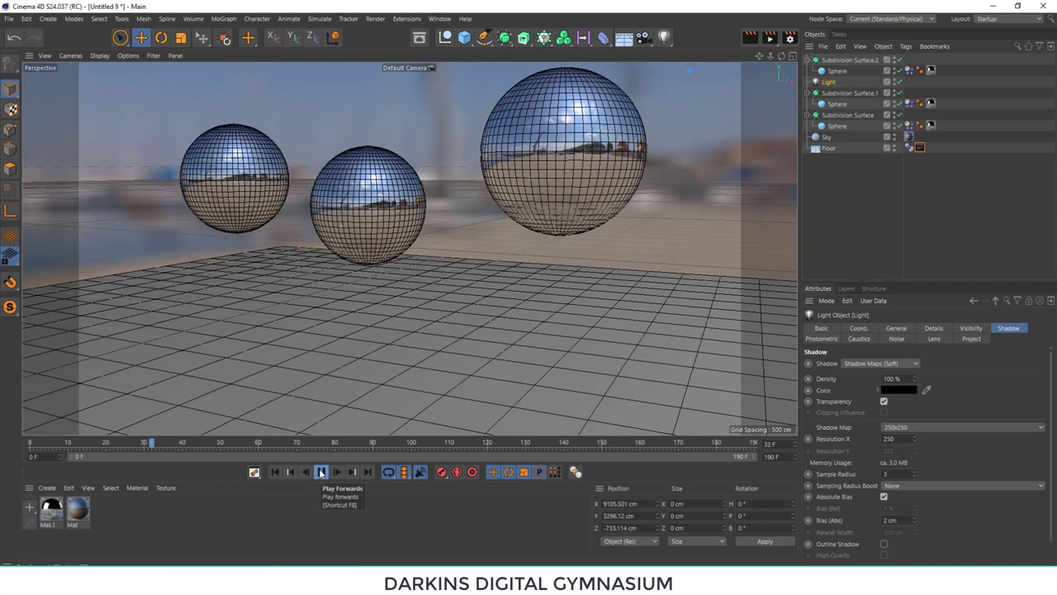
left_click(321, 472)
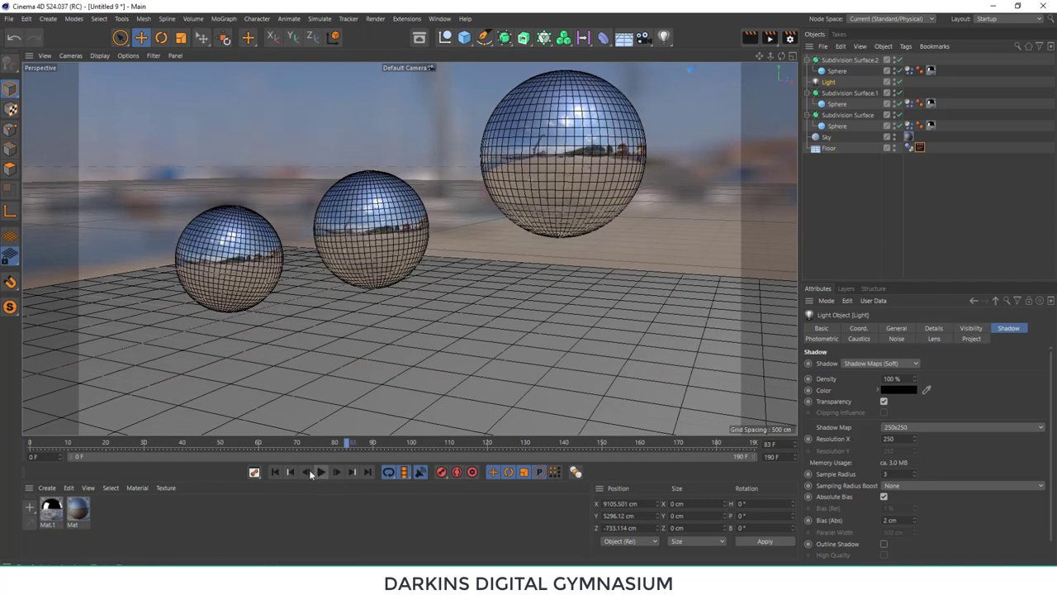
left_click(749, 37)
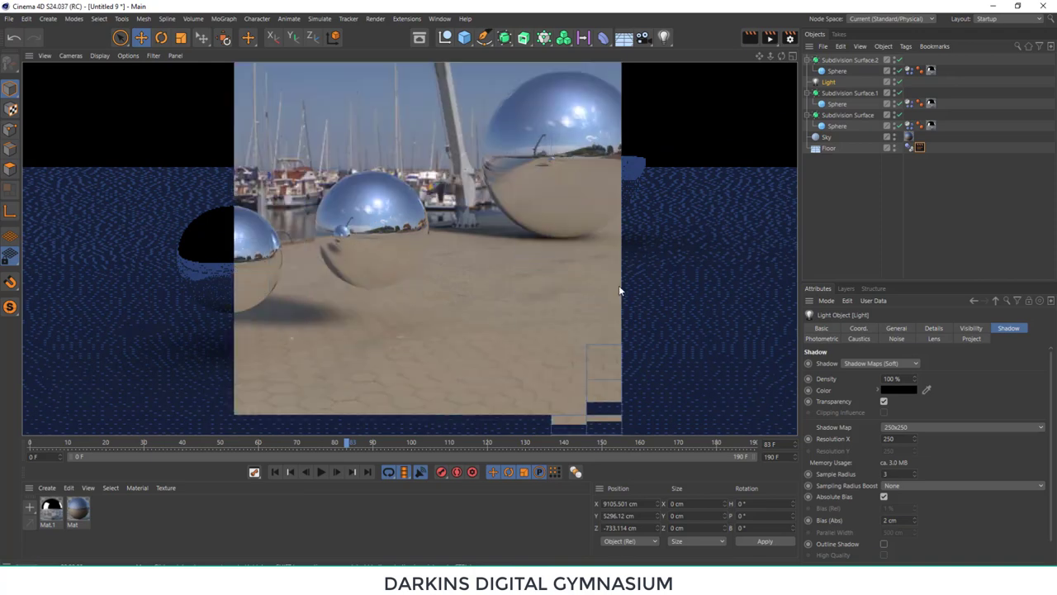
left_click(619, 286)
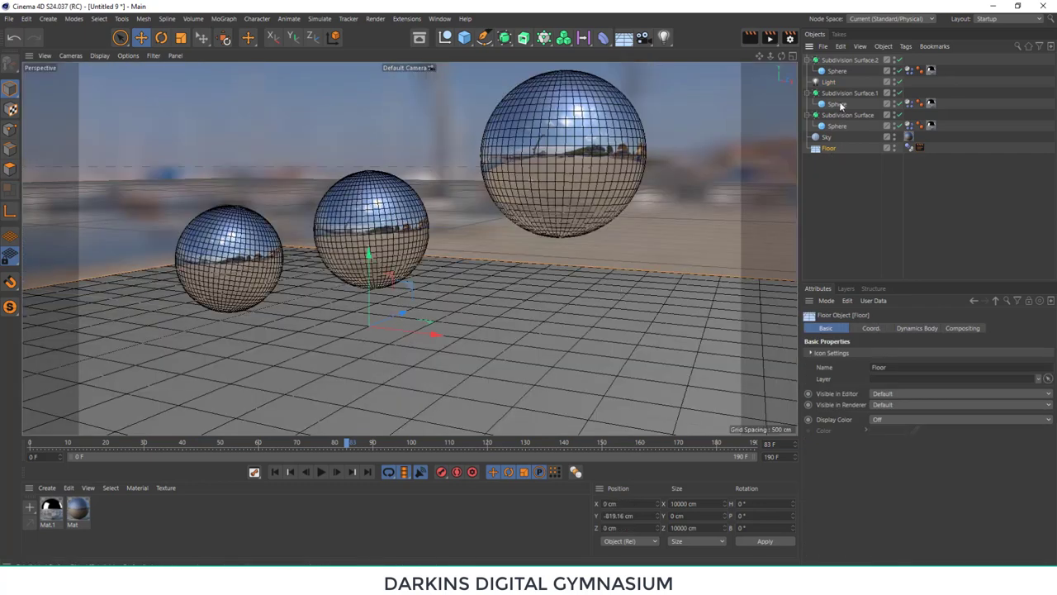
- Select the Floor and drag it lower beneath the spheres
left_click(838, 71)
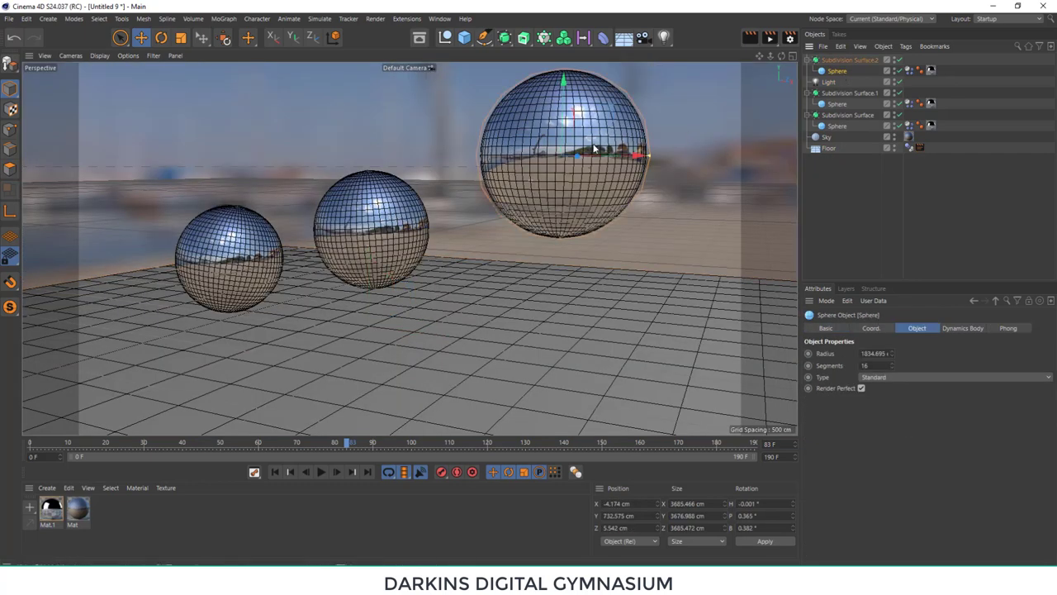
mouse_move(587, 237)
left_mouse_down("alt")
mouse_move(588, 218)
mouse_move(589, 239)
mouse_move(562, 239)
mouse_move(608, 211)
left_mouse_up("alt")
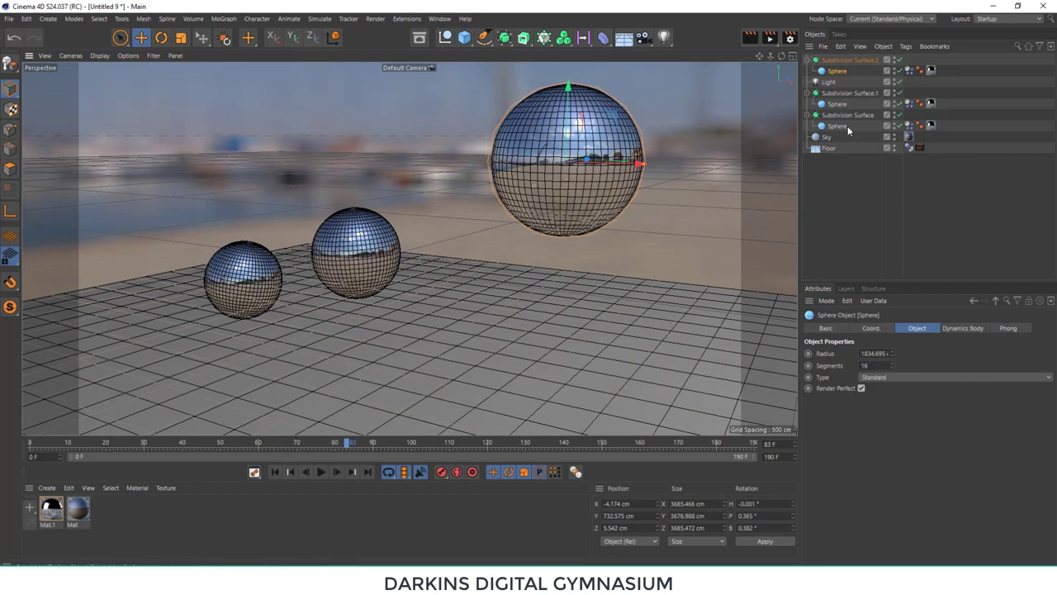
left_click(829, 147)
left_click_drag(356, 258, 372, 423)
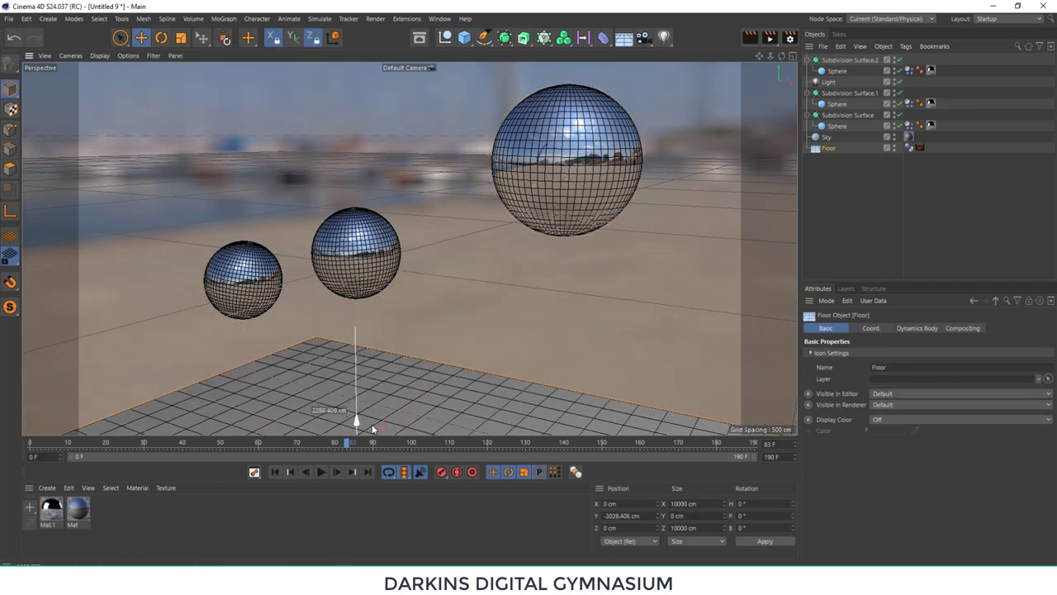
- Replay the animation, orbit to a lower, closer angle, and render the chrome spheres over the harbour
left_click(276, 472)
left_click(321, 472)
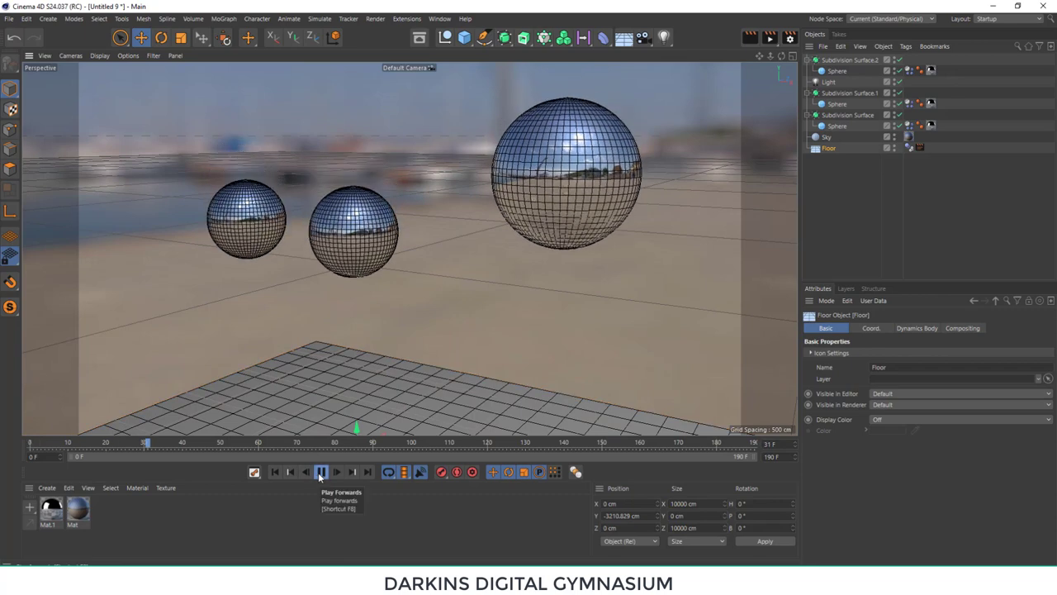
left_click(321, 472)
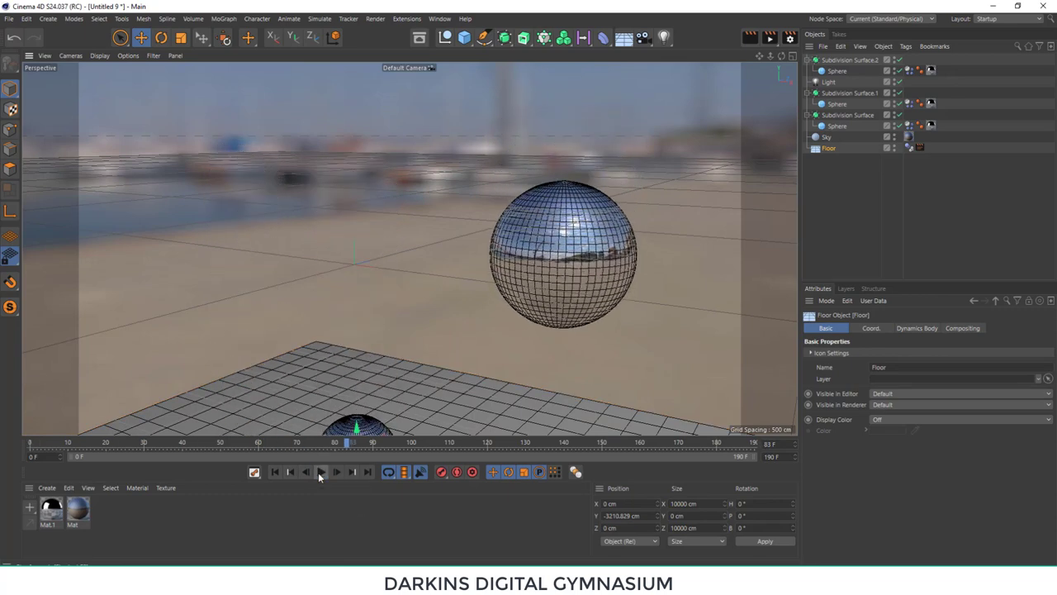
mouse_move(461, 347)
left_mouse_down("alt")
mouse_move(469, 324)
mouse_move(497, 342)
left_mouse_up("alt")
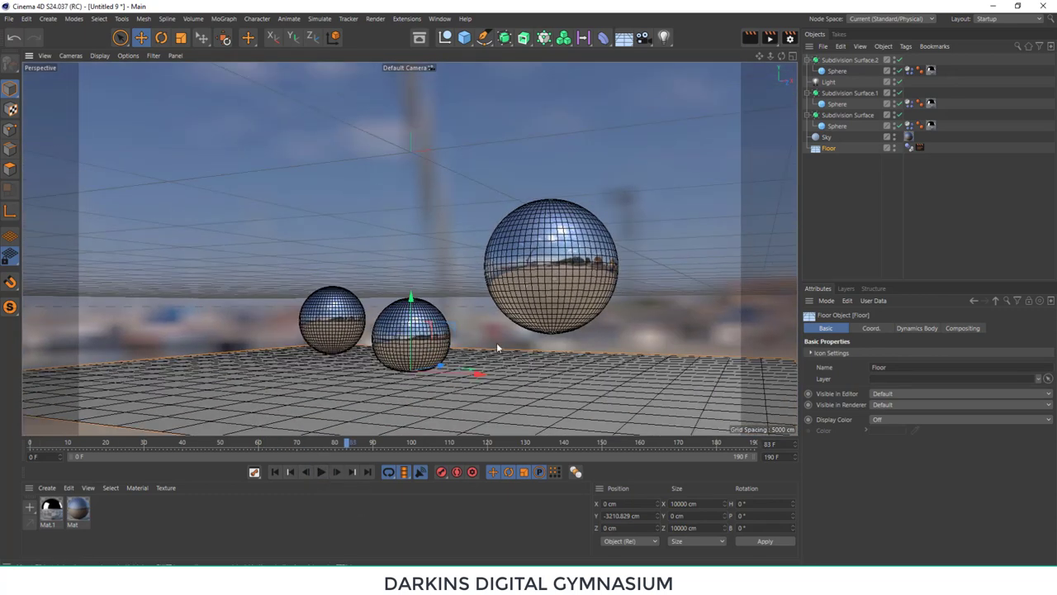
right_click_drag(496, 342, 499, 322, "alt")
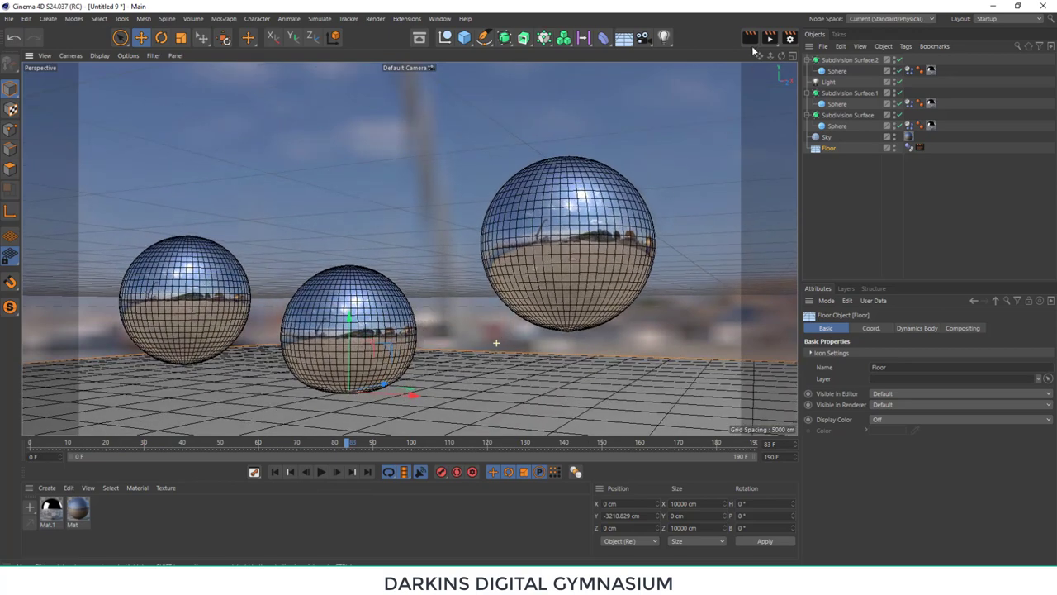
left_click(750, 38)
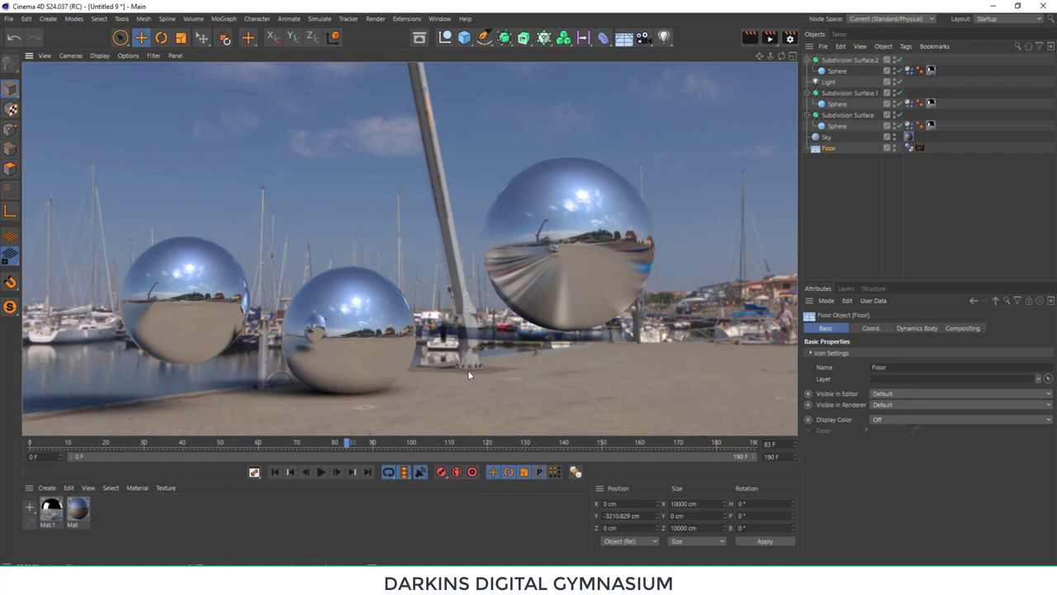
- Orbit around the floor and drag the large sphere back over it beside the small spheres
mouse_move(468, 374)
left_mouse_down("alt")
mouse_move(449, 373)
mouse_move(475, 377)
mouse_move(469, 333)
mouse_move(499, 346)
mouse_move(488, 349)
left_mouse_up("alt")
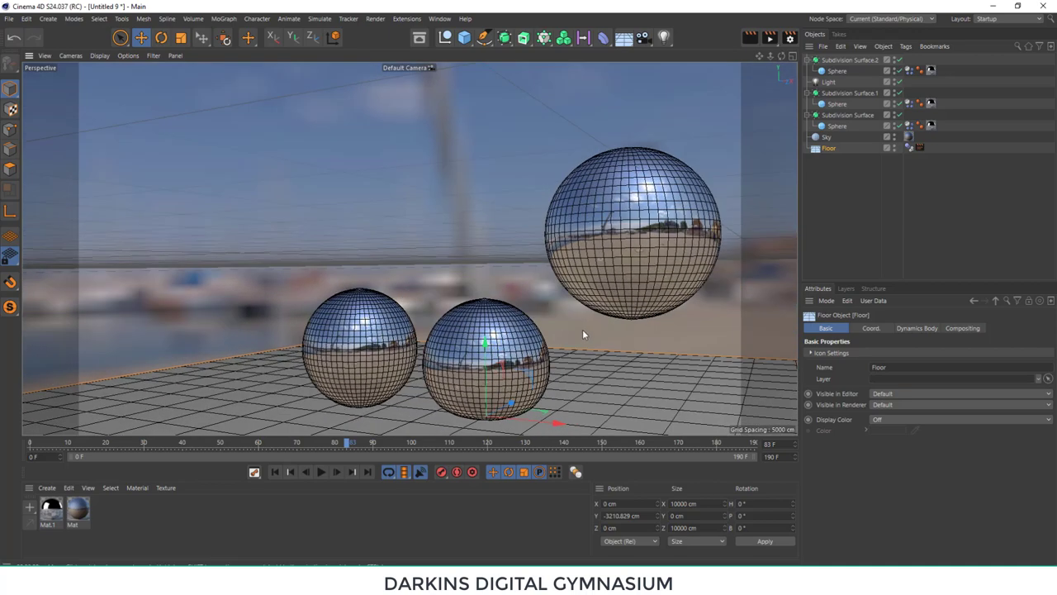
mouse_move(583, 333)
left_mouse_down("alt")
mouse_move(523, 320)
mouse_move(595, 314)
mouse_move(607, 305)
mouse_move(598, 294)
mouse_move(434, 284)
mouse_move(521, 270)
mouse_move(316, 275)
mouse_move(408, 248)
mouse_move(668, 256)
left_mouse_up("alt")
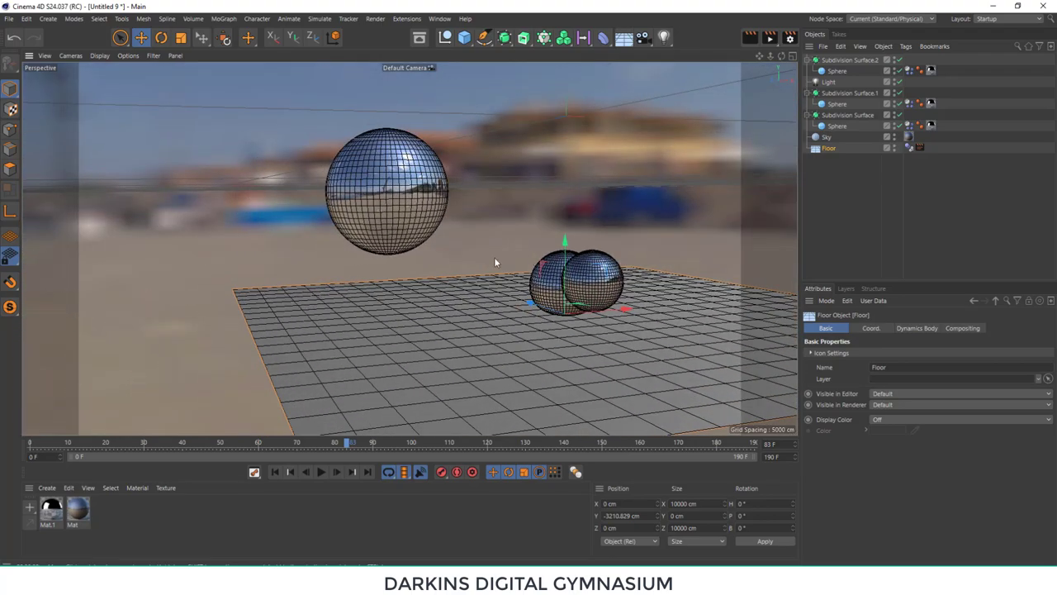
left_click_drag(495, 262, 578, 263, "alt")
left_click_drag(463, 261, 83, 170, "alt")
left_click(83, 171)
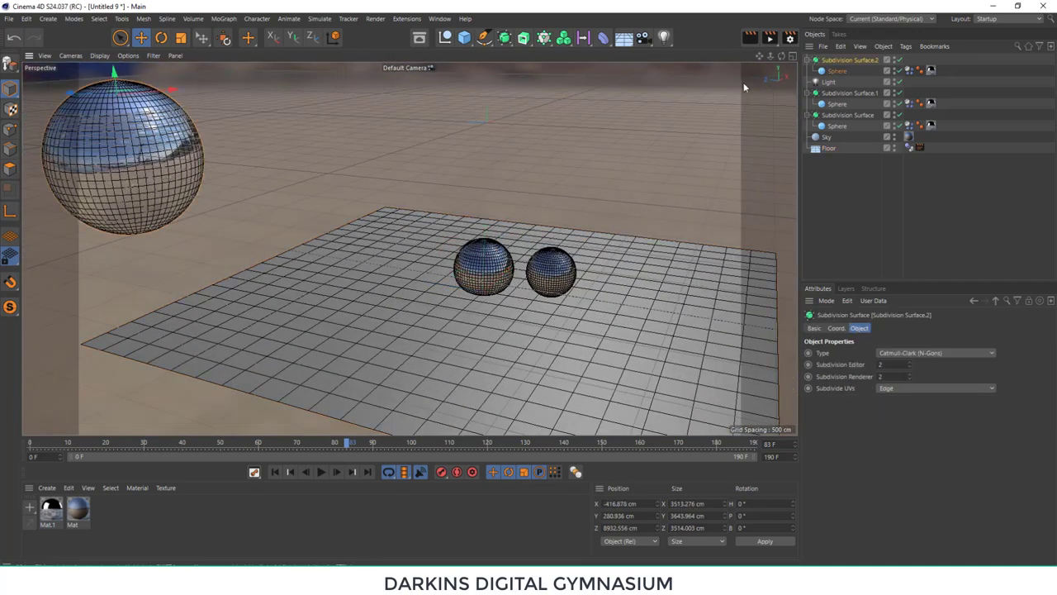
mouse_move(392, 103)
left_mouse_down()
mouse_move(347, 172)
mouse_move(269, 162)
mouse_move(266, 438)
left_mouse_up()
- Rewind and replay the animation to watch all three spheres land on the floor
left_click(275, 472)
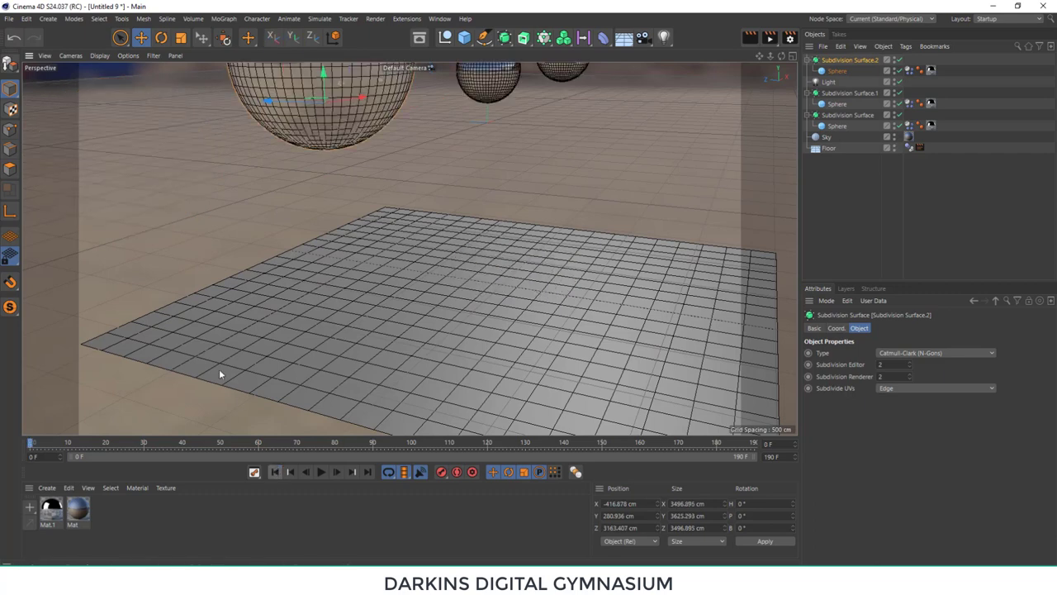
scroll(399, 215, "down", 3)
scroll(470, 199, "down", 1)
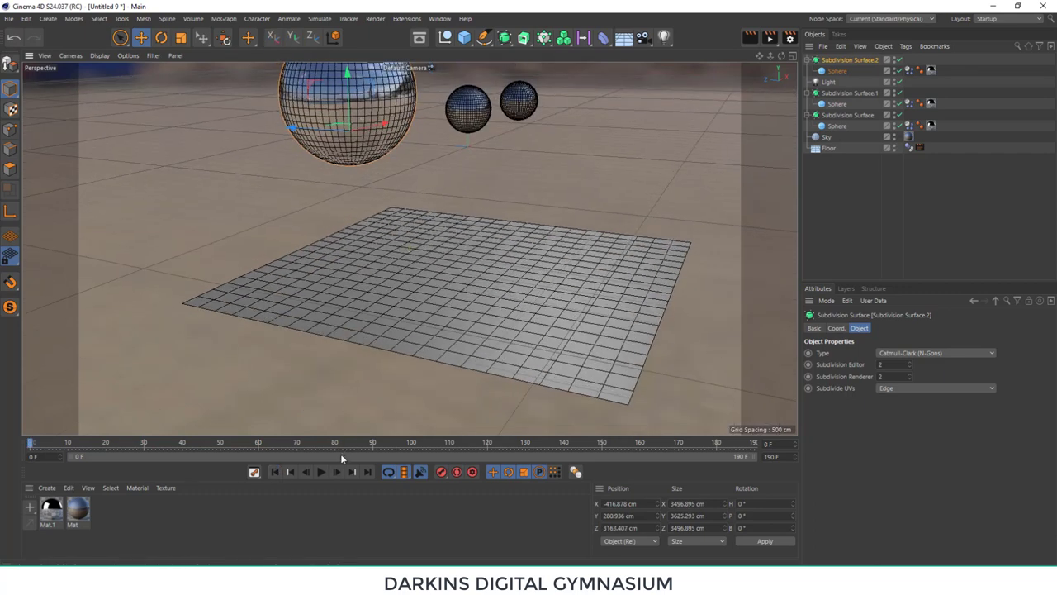
left_click(320, 472)
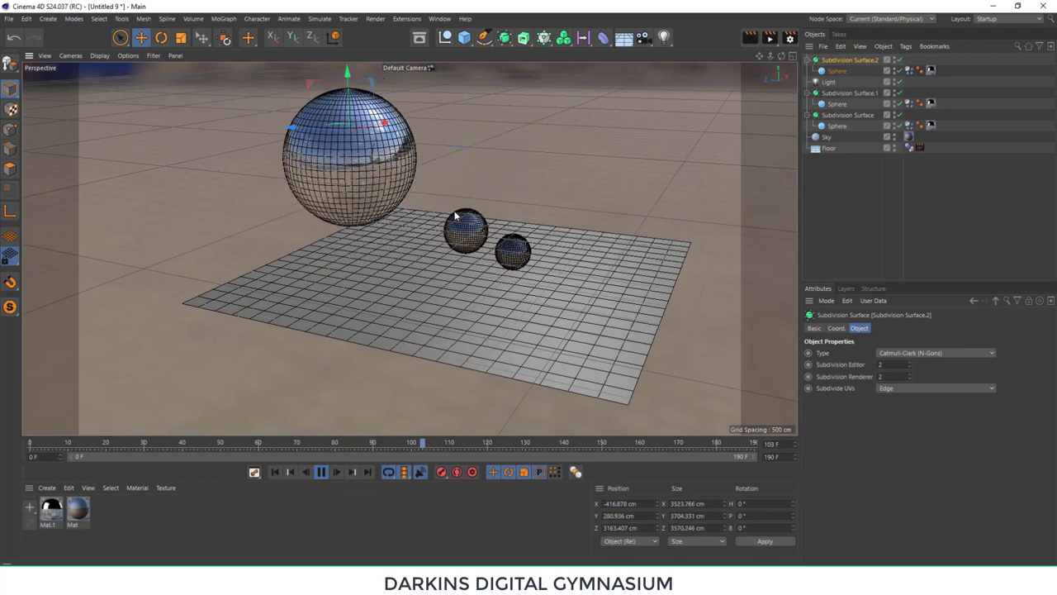
scroll(479, 172, "up", 3)
scroll(479, 171, "up", 3)
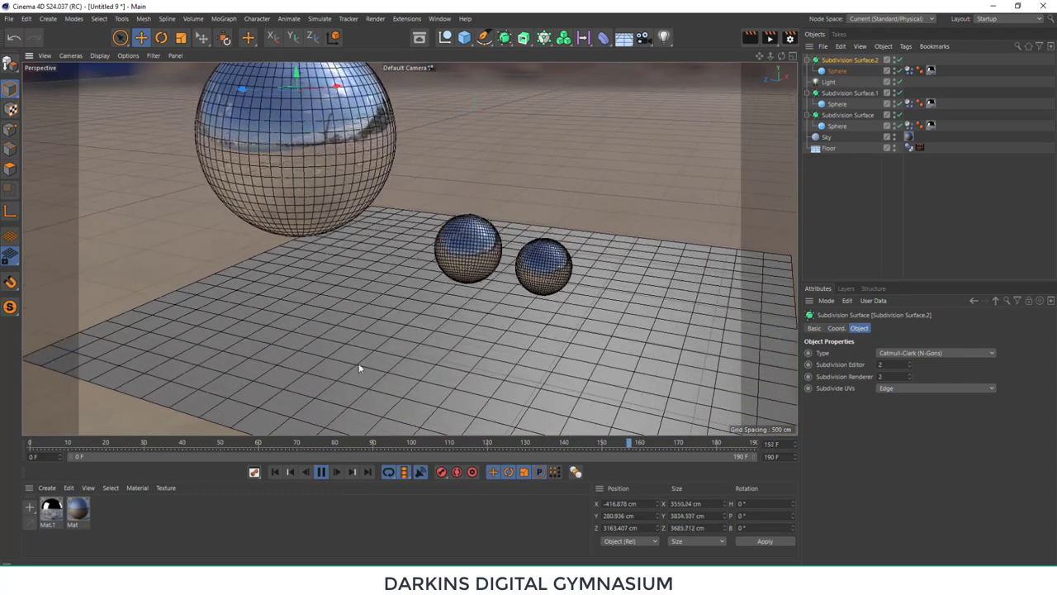
- In the sphere's Soft Body settings, lower Shape Conservation Stiffness to 6 and Pressure to 5
left_click(322, 474)
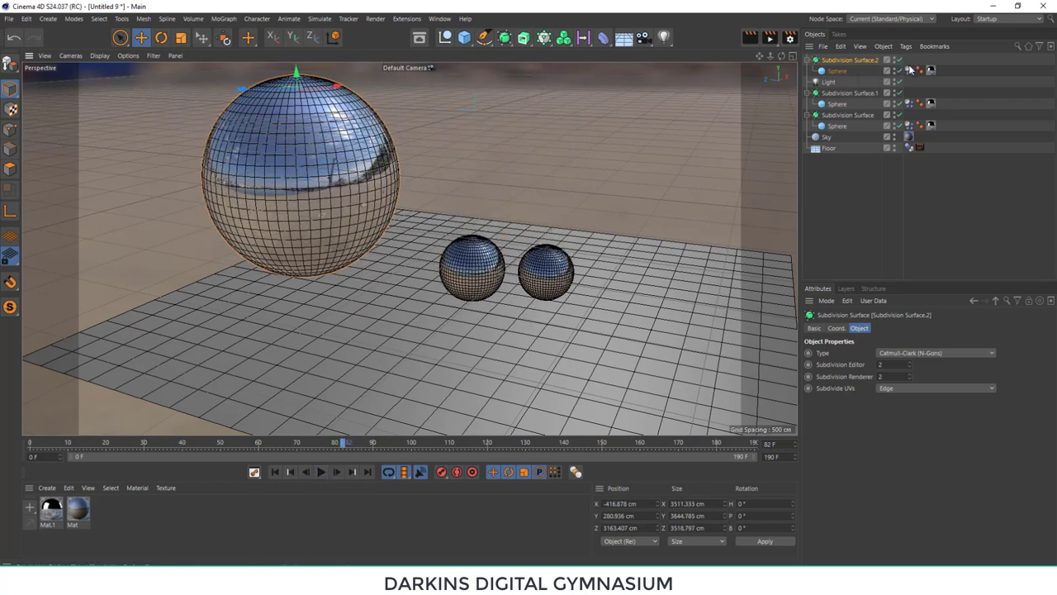
left_click(886, 190)
left_click(909, 70)
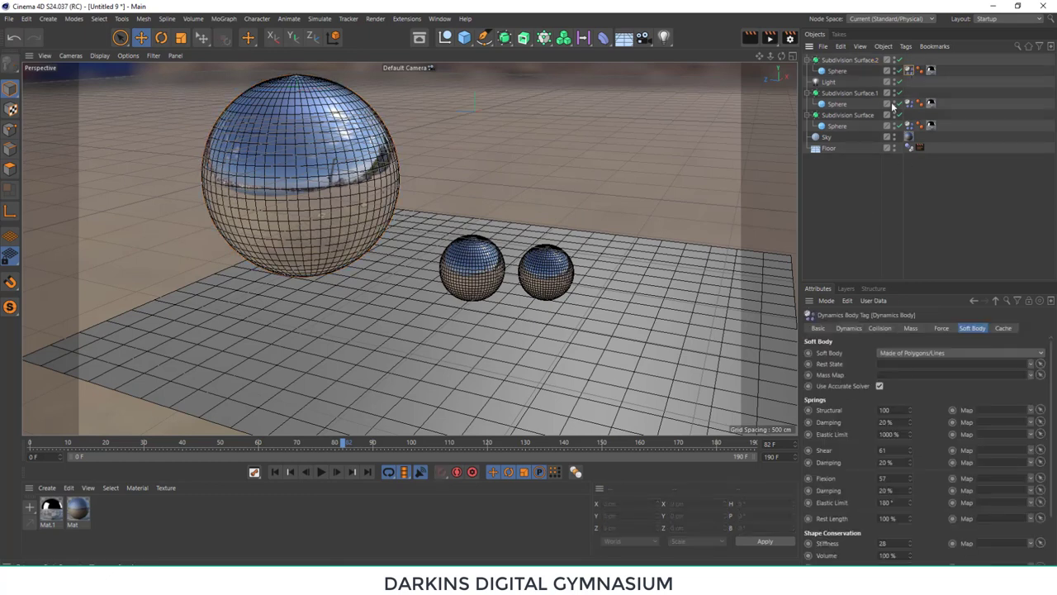
scroll(926, 507, "down", 3)
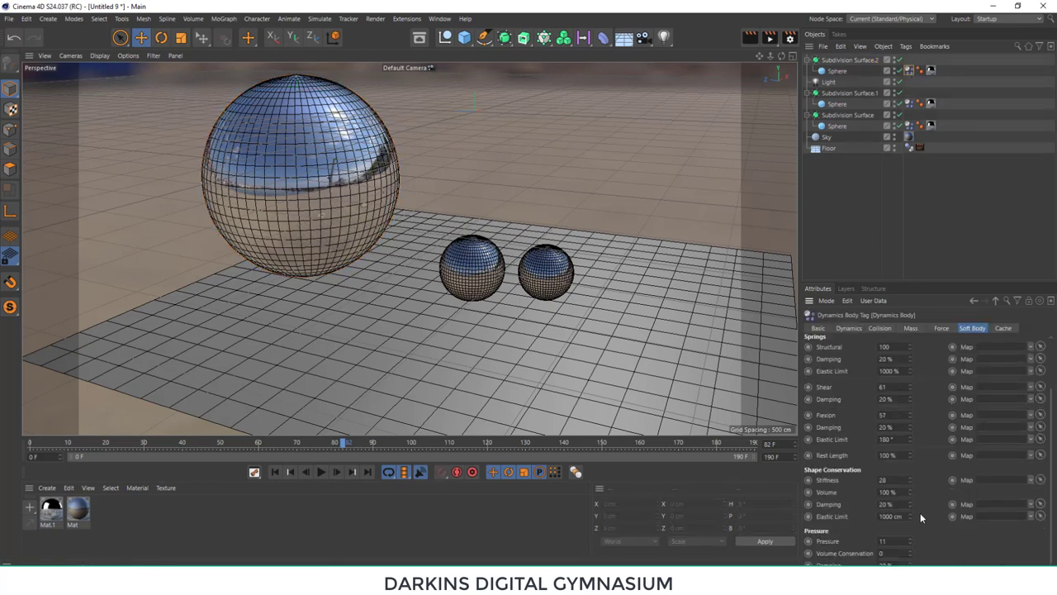
left_click_drag(909, 480, 909, 487)
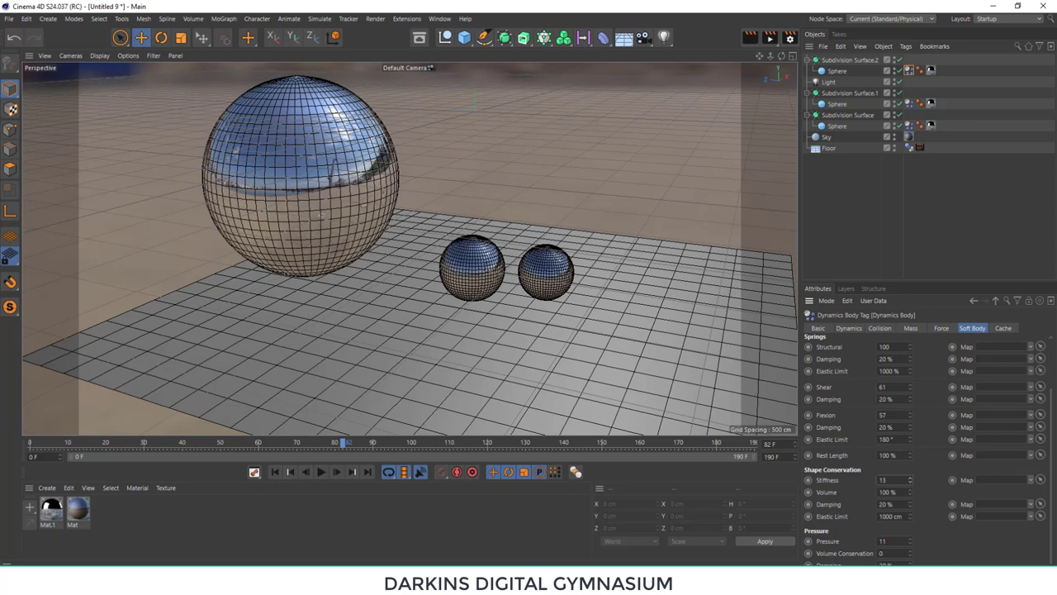
left_click_drag(909, 541, 910, 546)
- Re-run the simulation from the start, pause near frame 174, and orbit to a lower angle
left_click(275, 471)
left_click(322, 475)
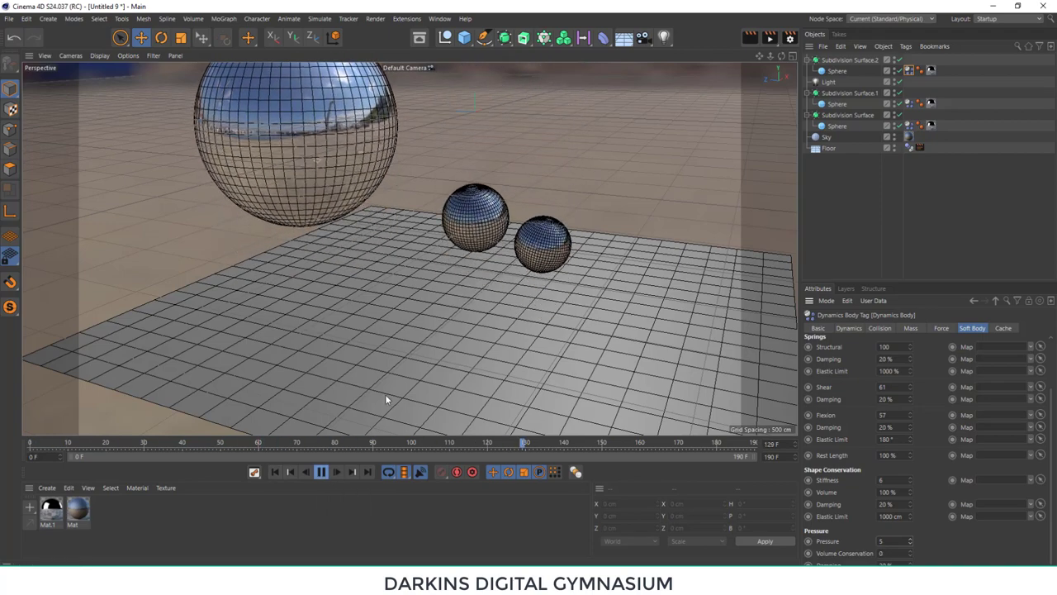
left_click(322, 471)
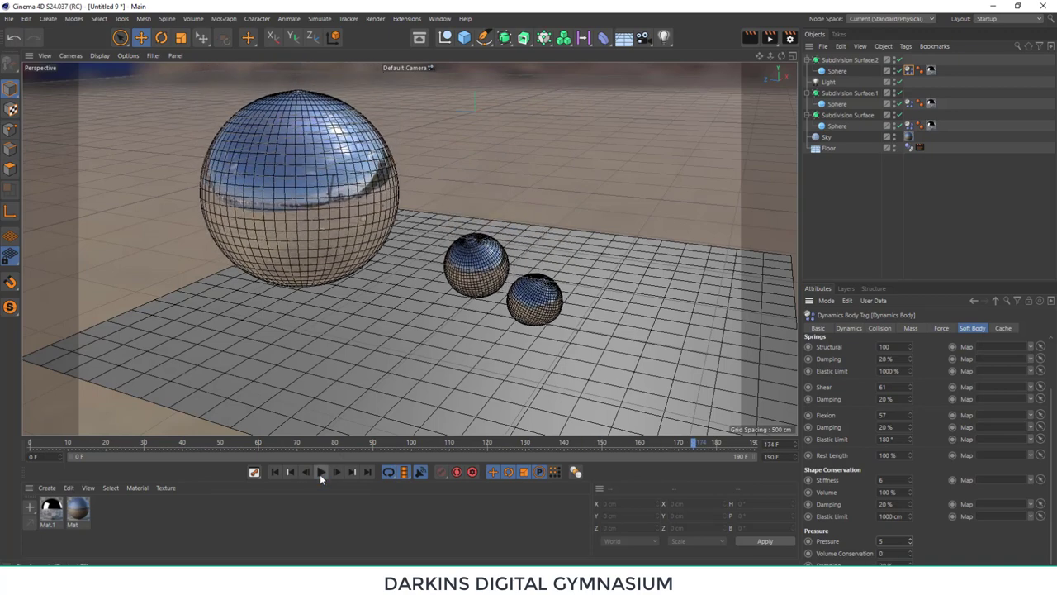
mouse_move(450, 309)
left_mouse_down("alt")
mouse_move(443, 295)
mouse_move(465, 249)
left_mouse_up("alt")
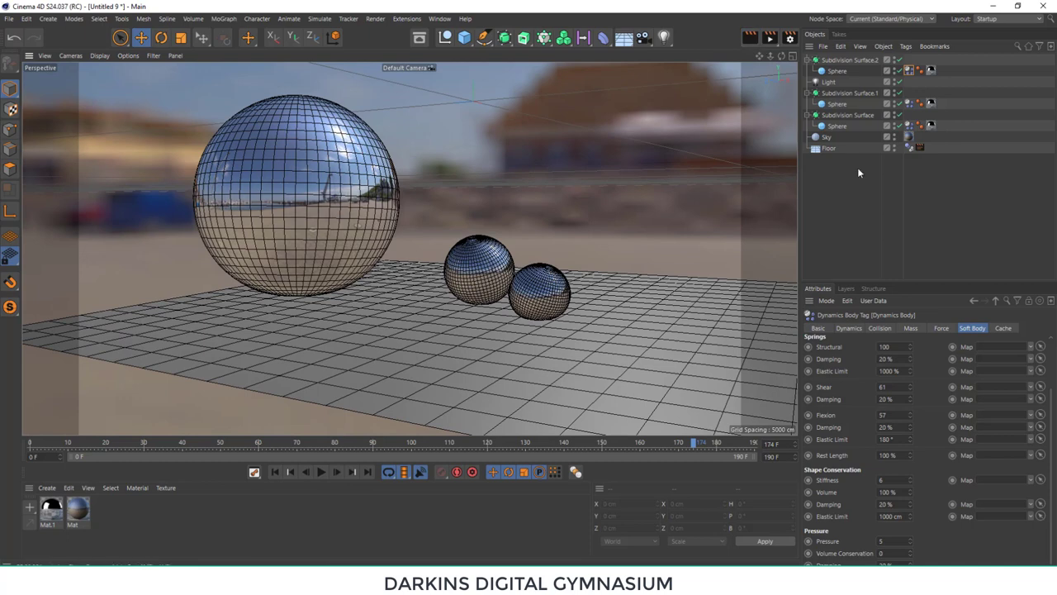
- Render the active view with Ctrl+R to see the spheres resting on the harbour pavement
key("ctrl+r")
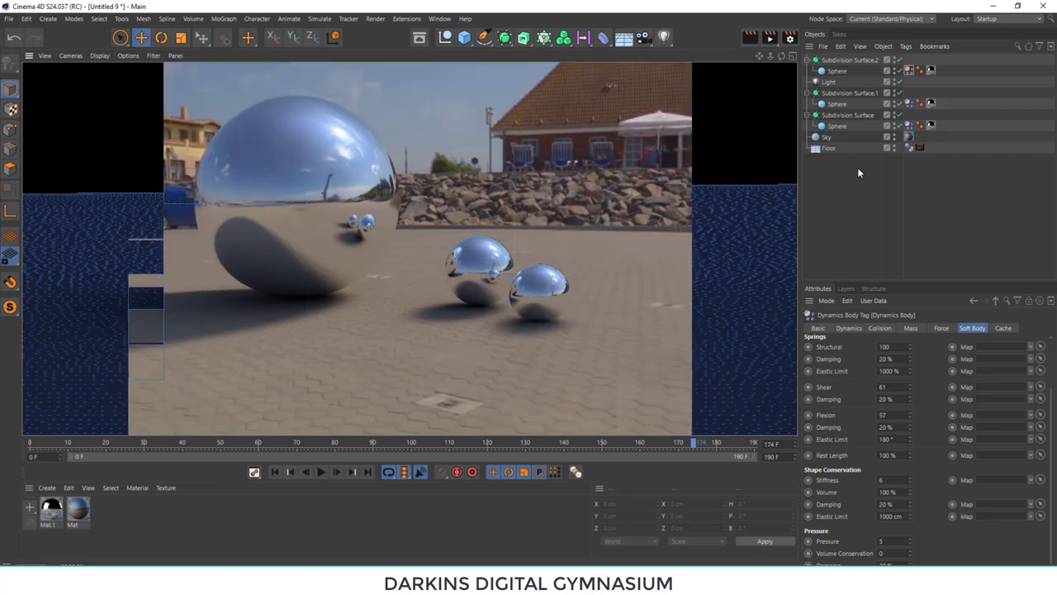
- Negate the light's X position to -9105.501 cm and start a fresh render
left_click(832, 83)
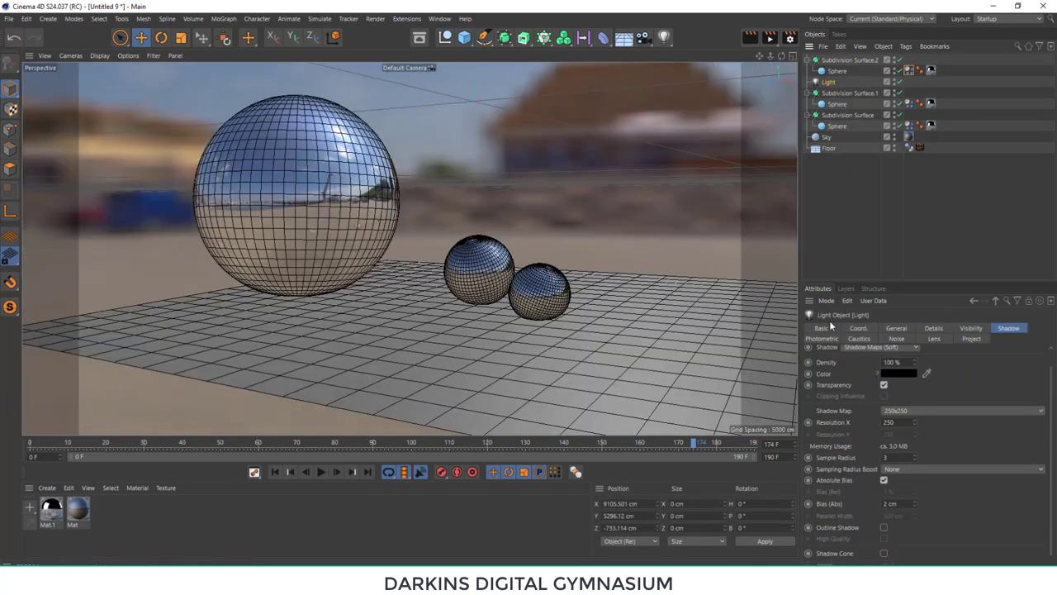
left_click(857, 327)
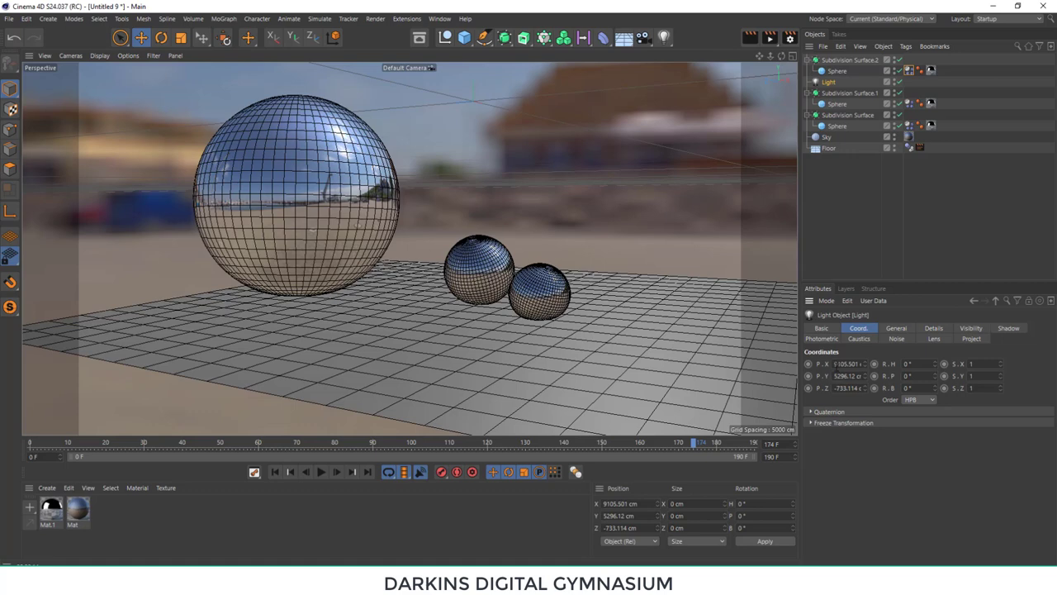
left_click(834, 363)
type("-")
key("Return")
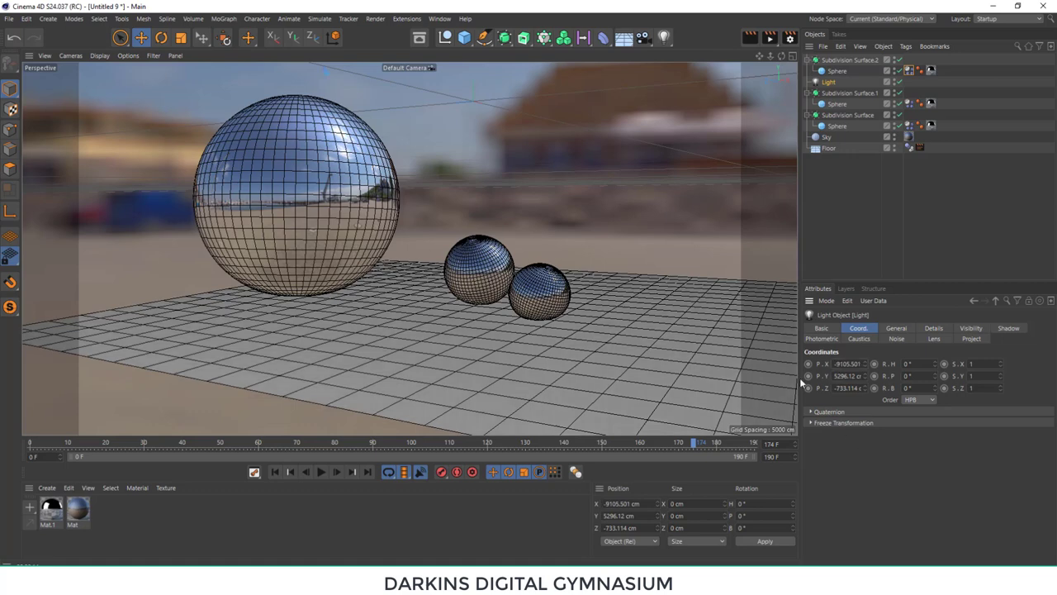
left_click(750, 38)
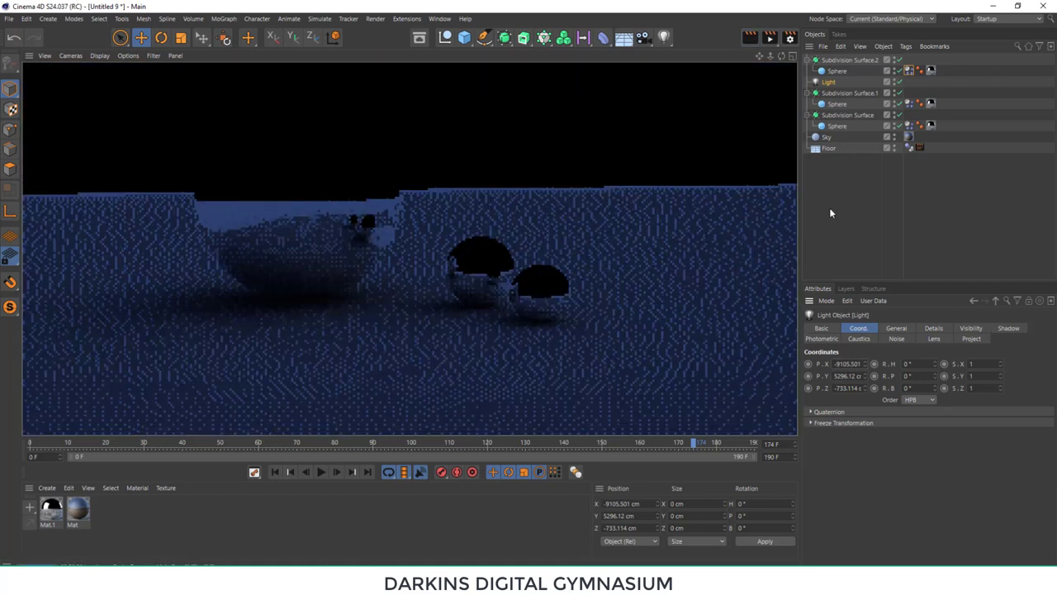